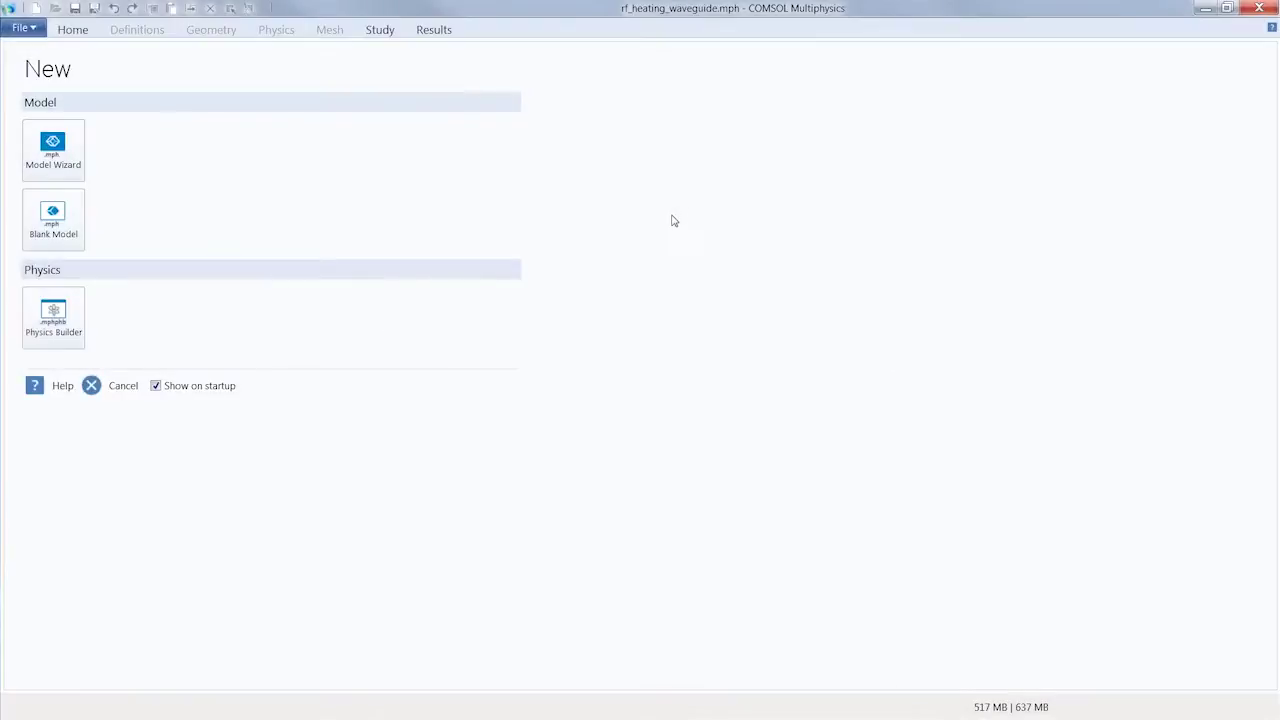
- Start a new 3D model and add the Microwave Heating interface from Heat Transfer > Electromagnetic Heating
left_click(61, 162)
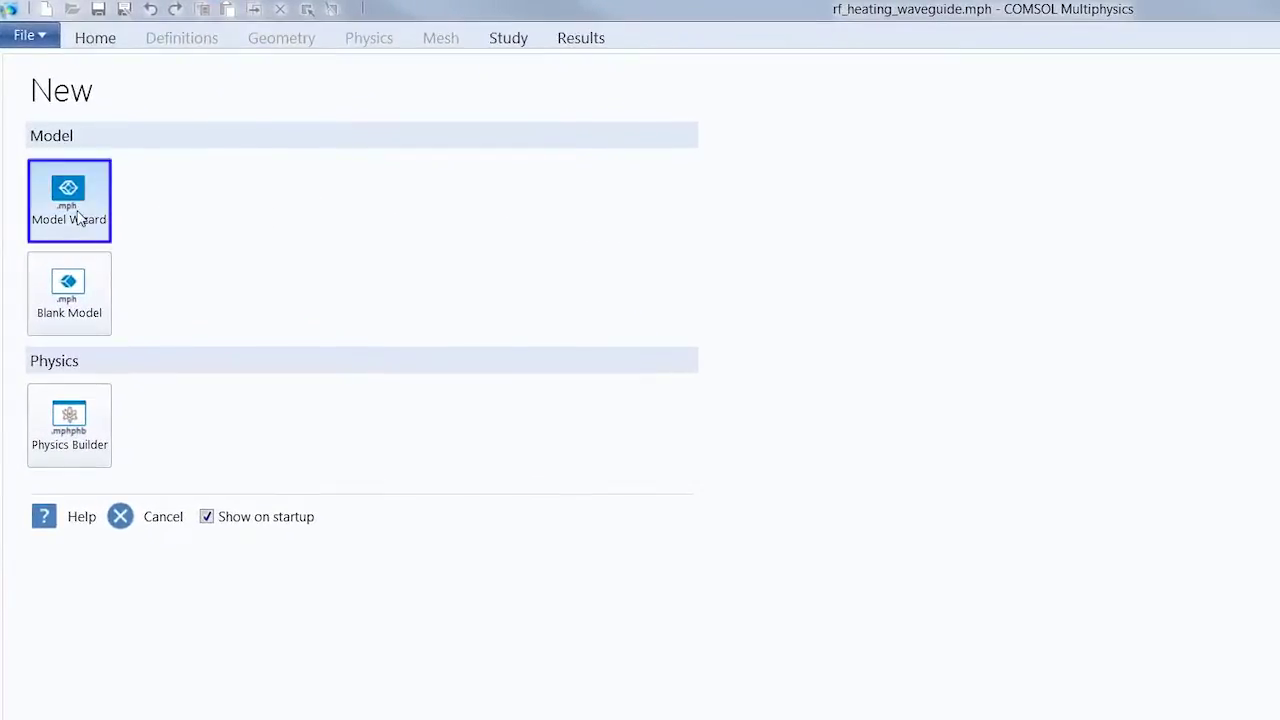
left_click(79, 218)
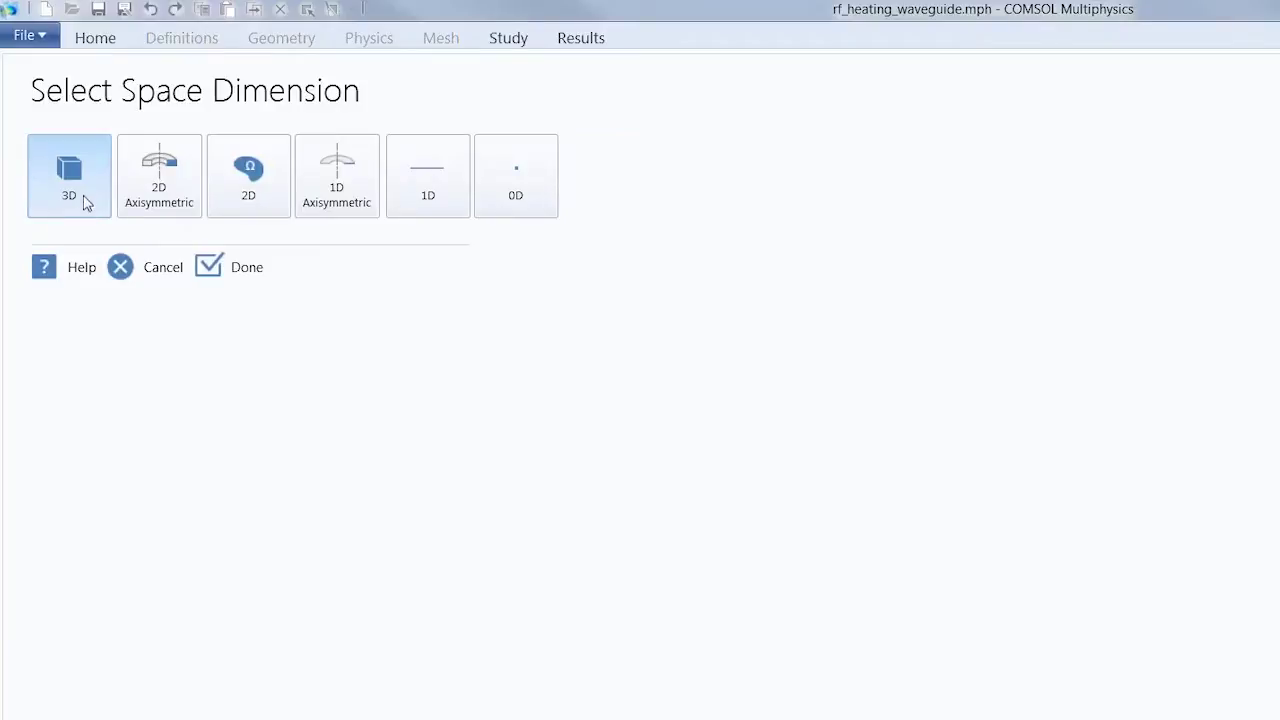
left_click(90, 189)
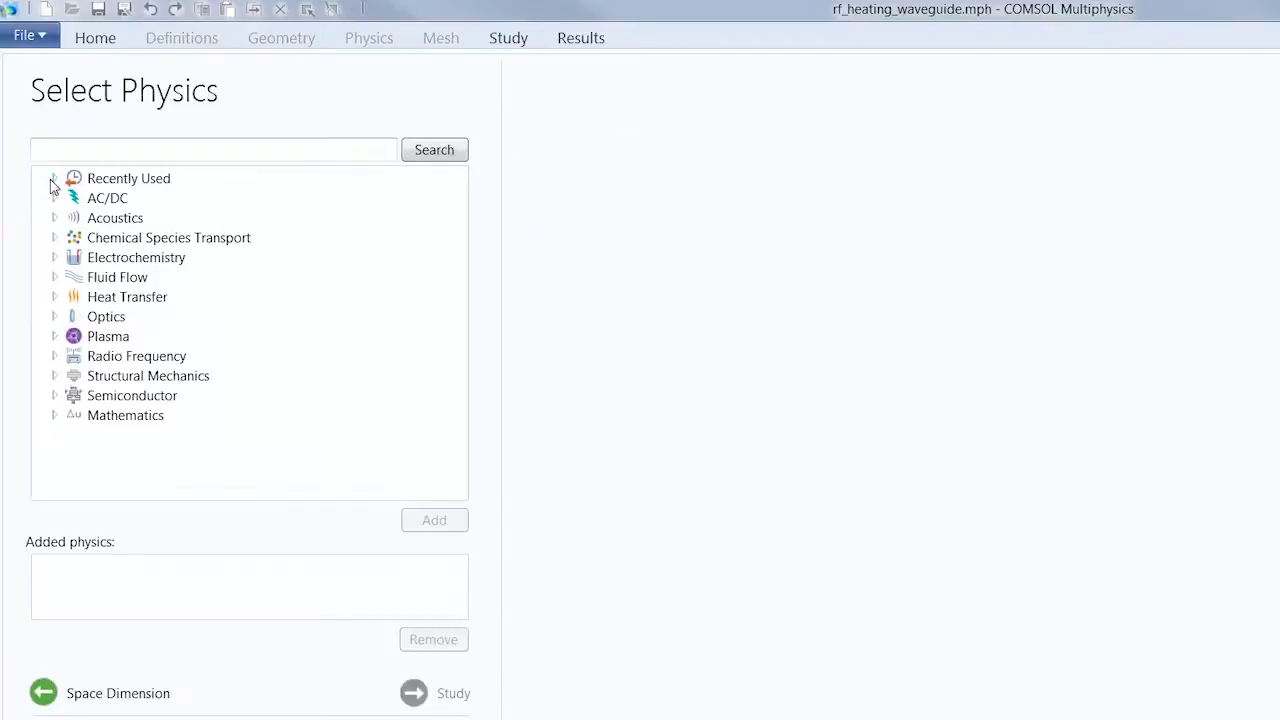
left_click(53, 297)
left_click(112, 474)
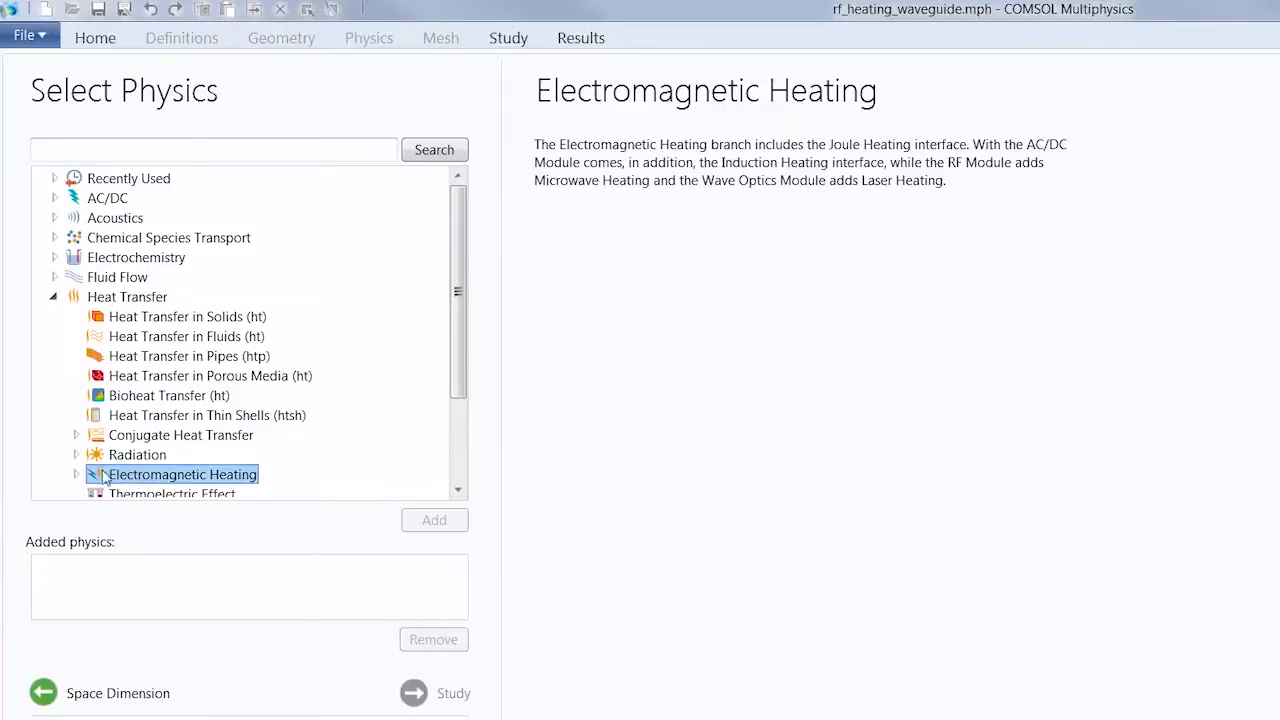
left_click(75, 475)
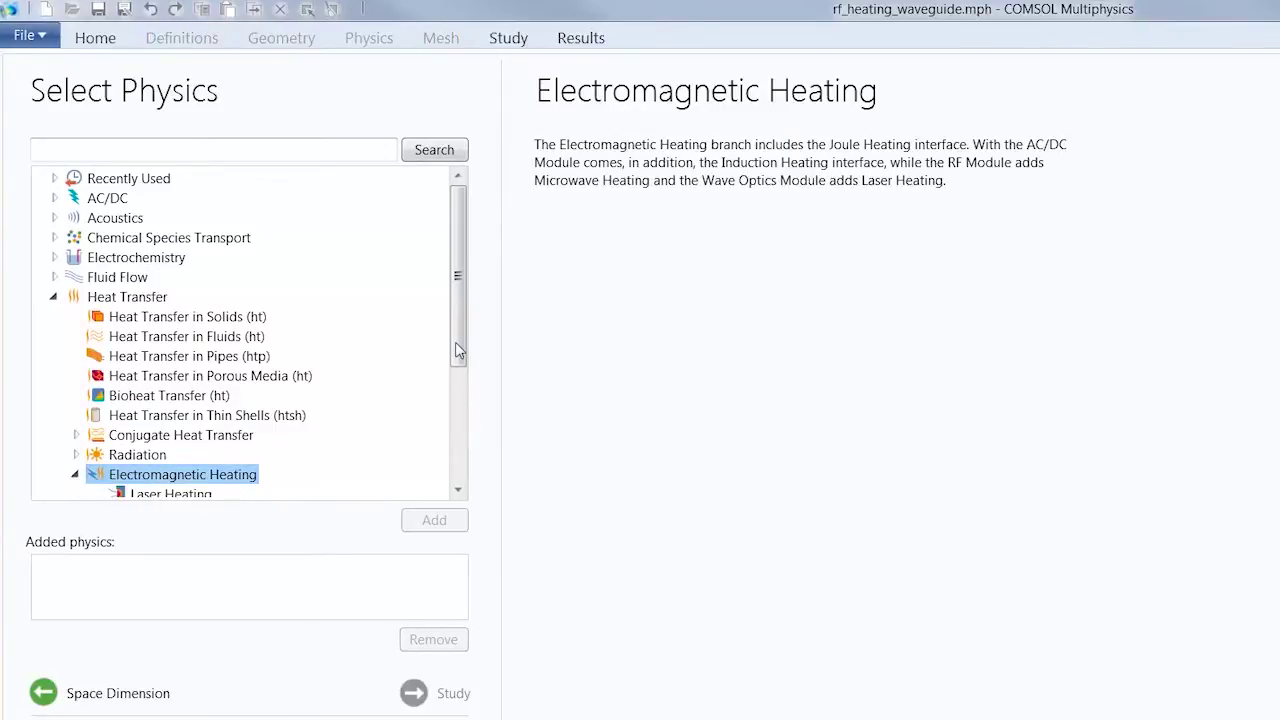
left_click_drag(458, 350, 433, 469)
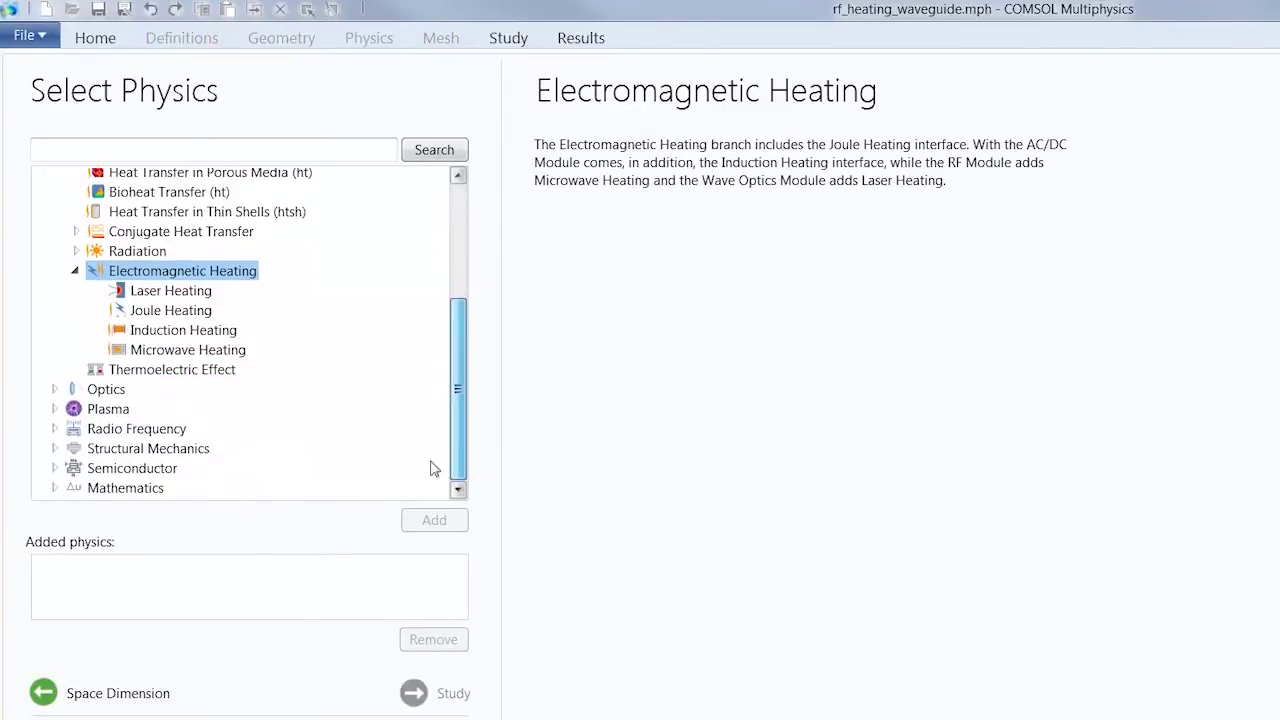
left_click(242, 356)
left_click(432, 526)
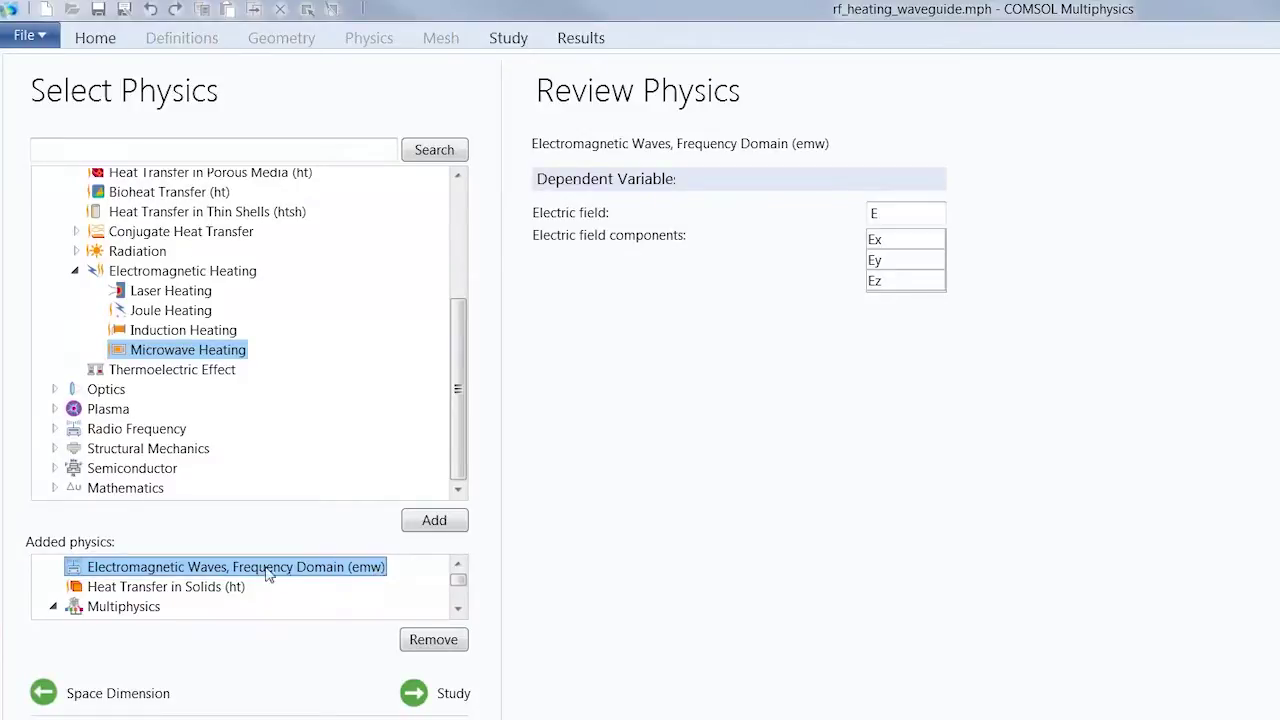
- Review the added physics and couplings, then create the model with a Frequency-Transient study
left_click(225, 591)
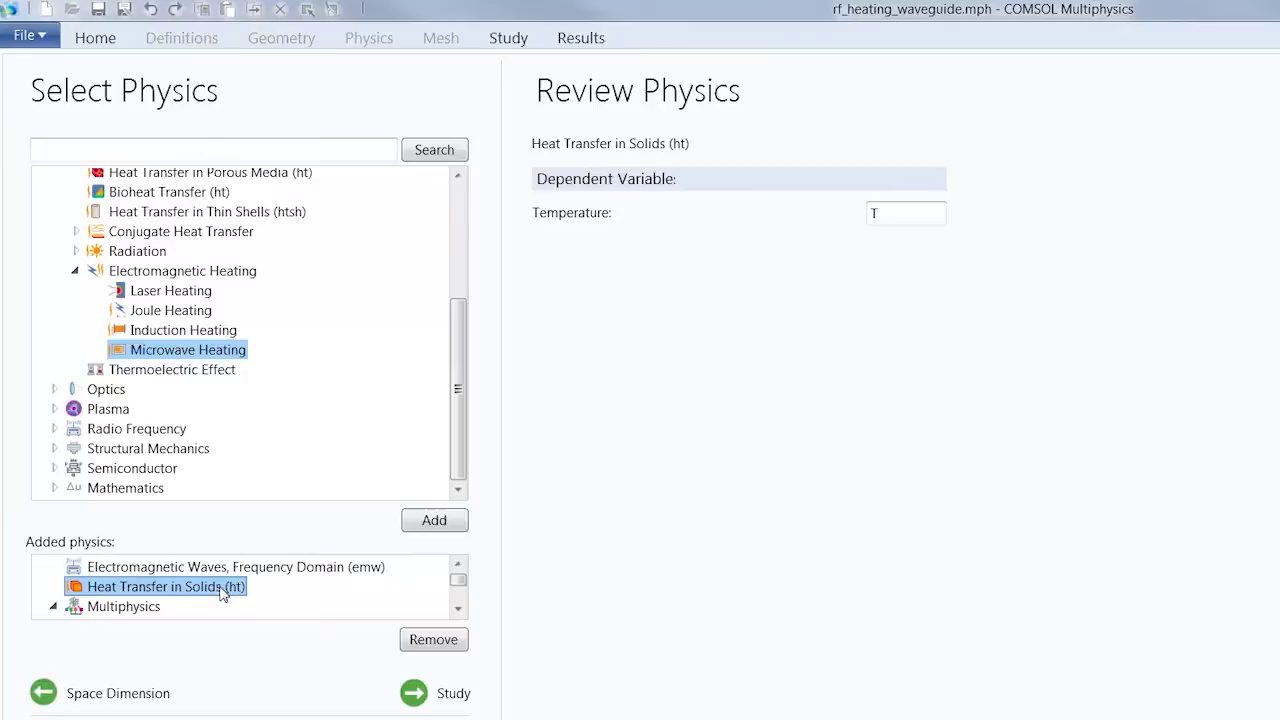
left_click(139, 610)
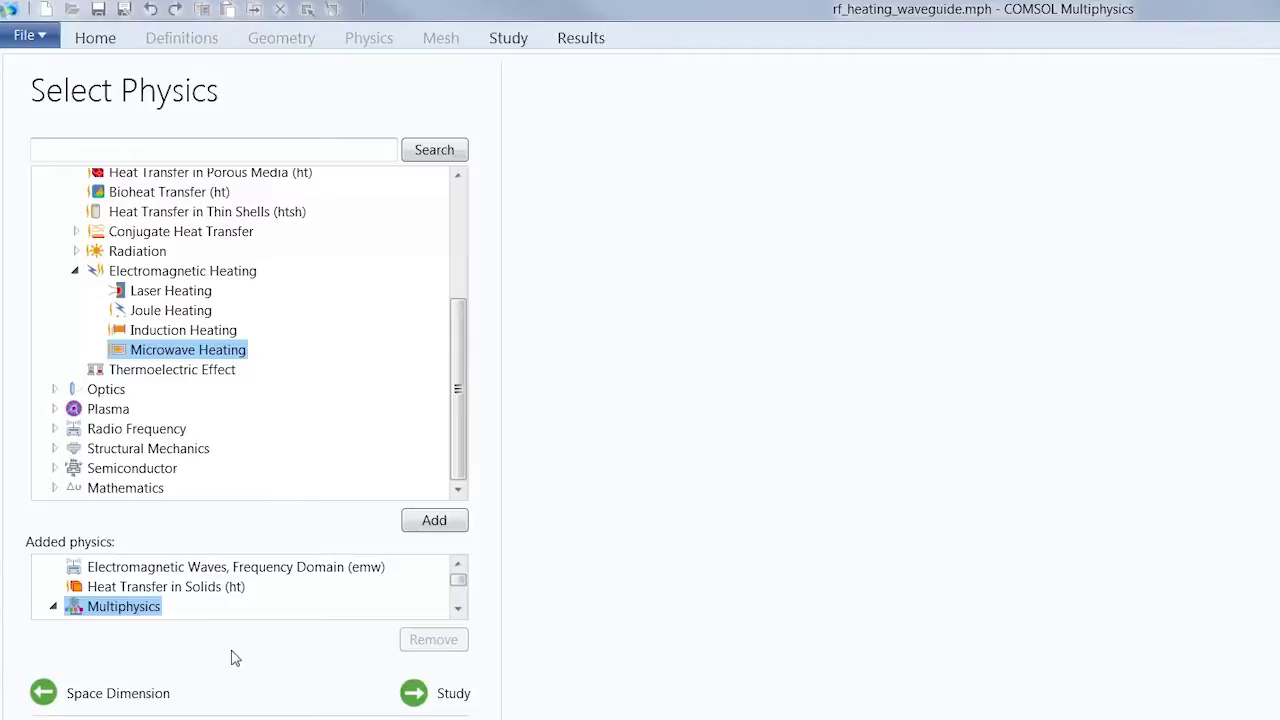
left_click(437, 700)
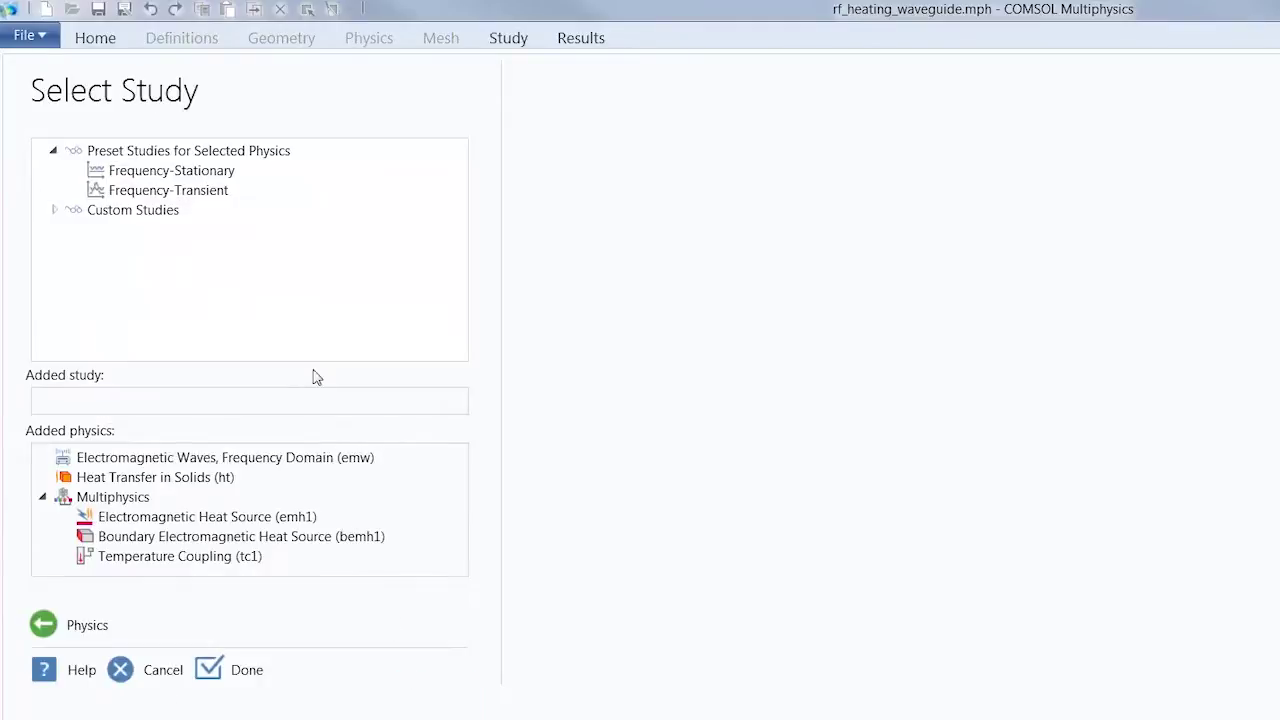
left_click(213, 196)
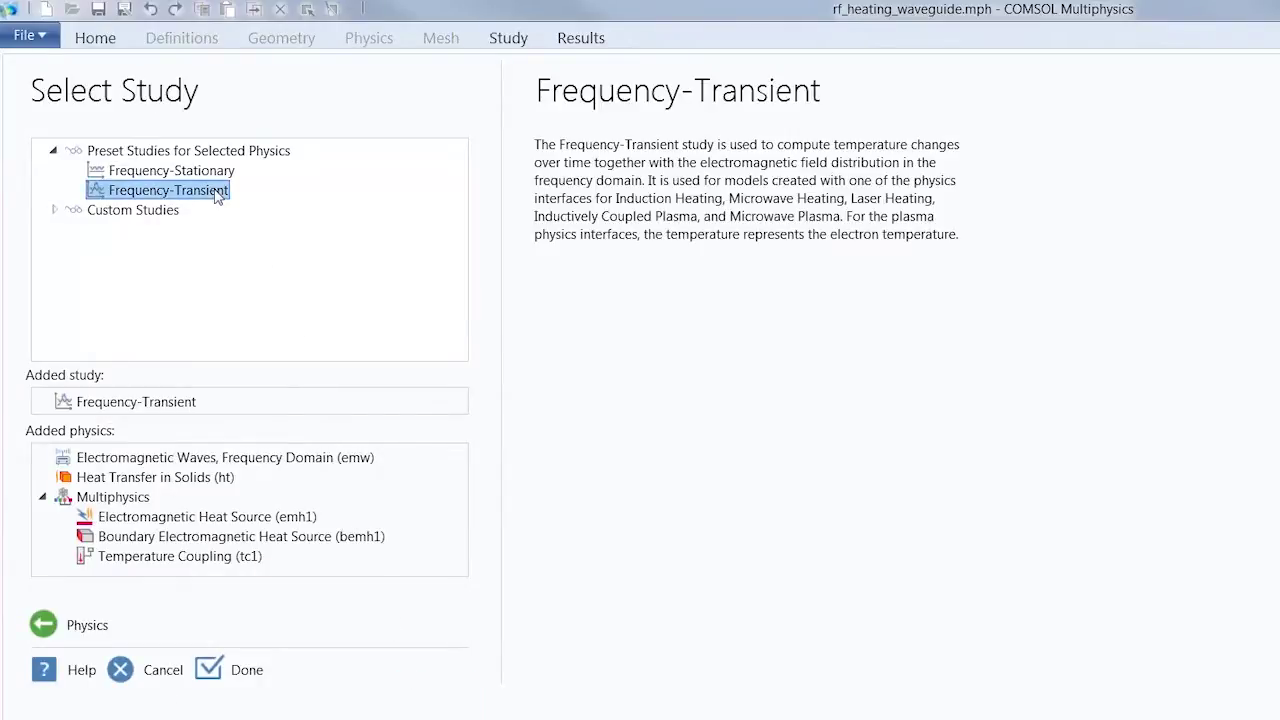
left_click(218, 670)
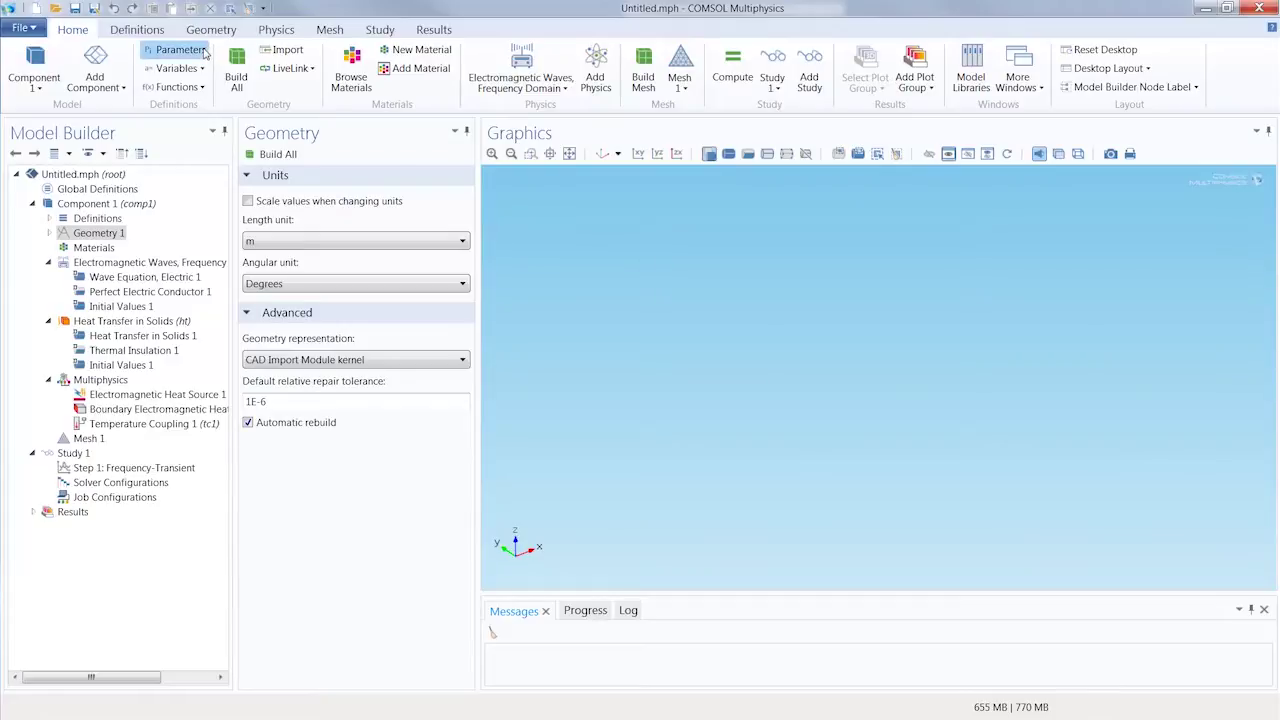
- Enter parameter f0 = 10[GHz] in the global Parameters table and check the parameter descriptions
left_click(185, 50)
left_click(250, 184)
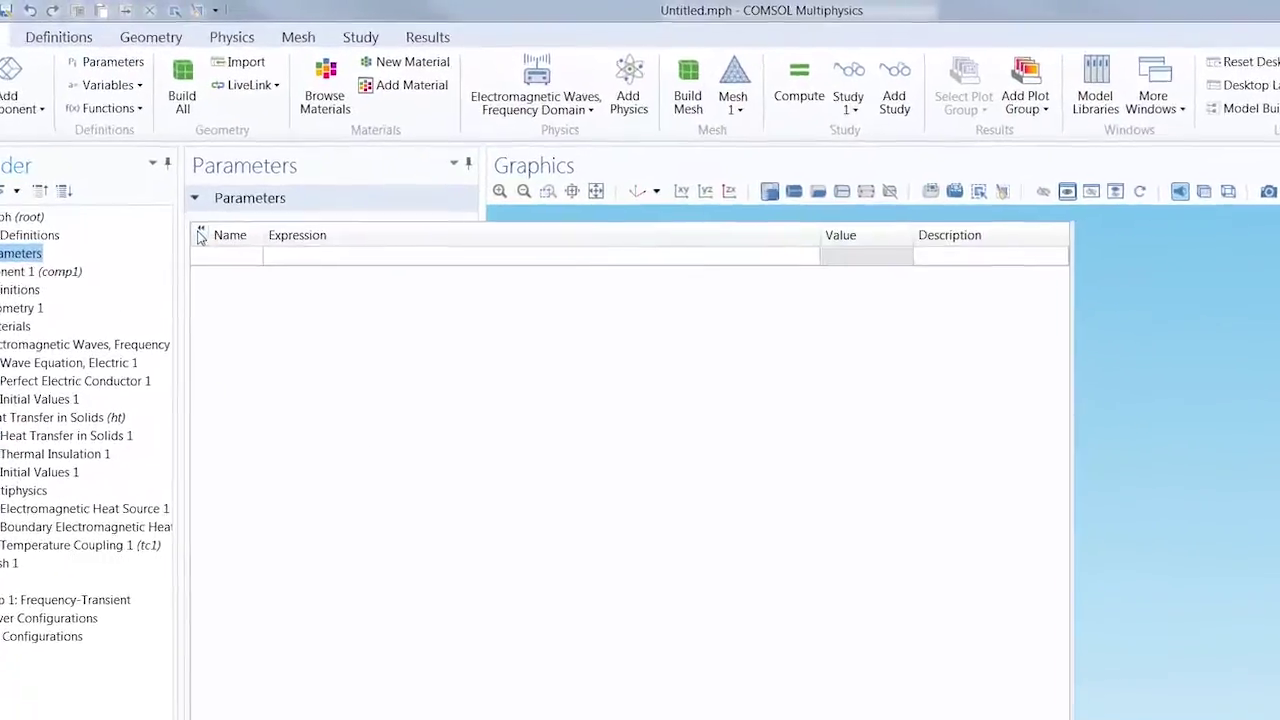
left_click(262, 210)
type("f")
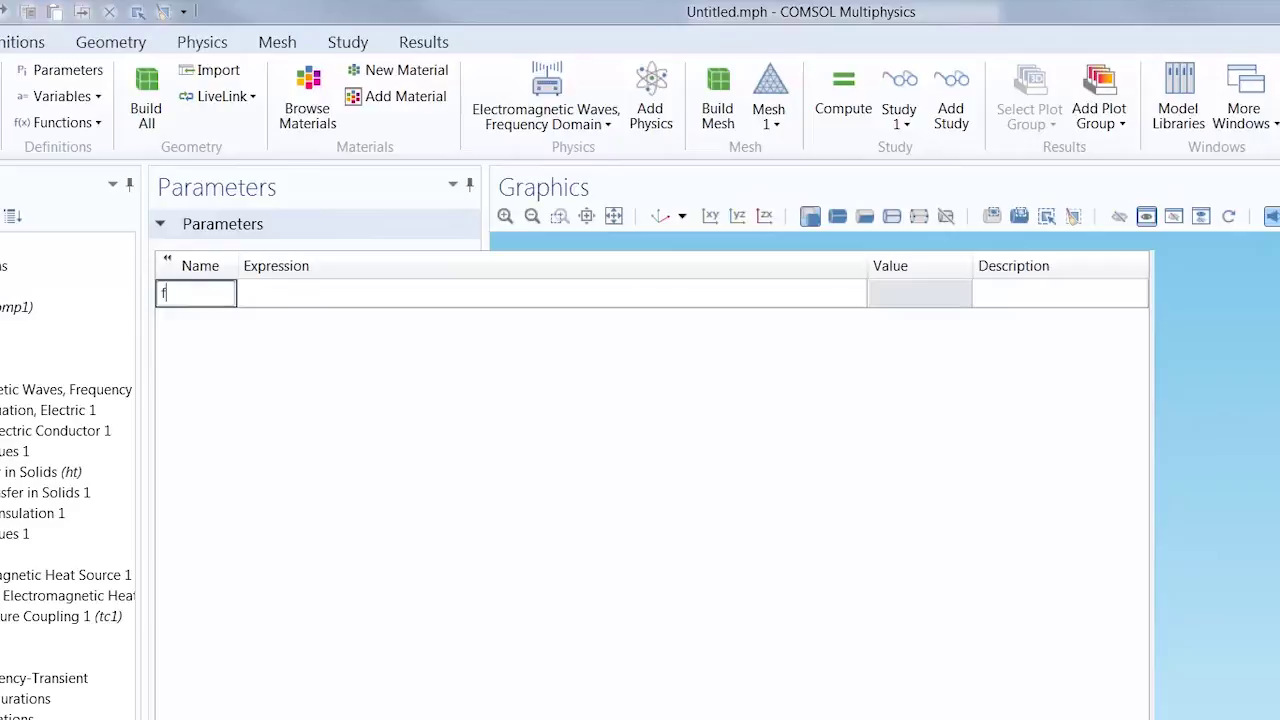
type("0")
key("Tab")
type("10")
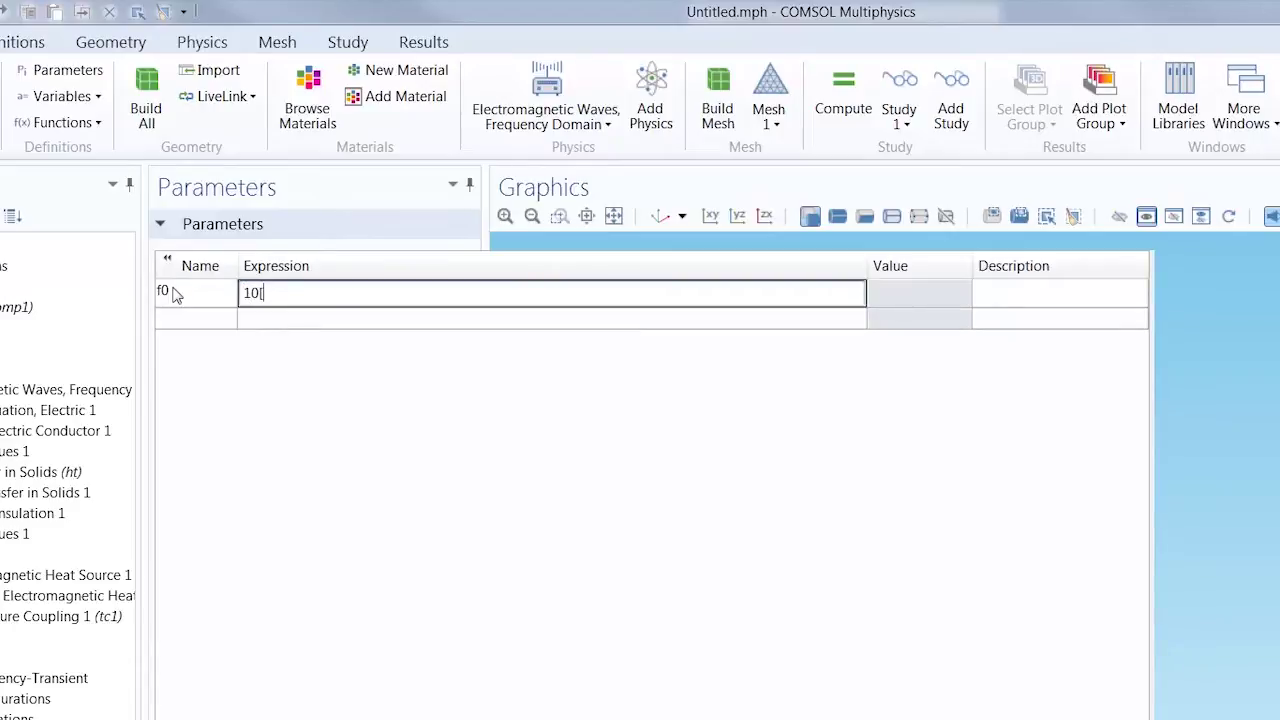
type("[G")
type("Hz]")
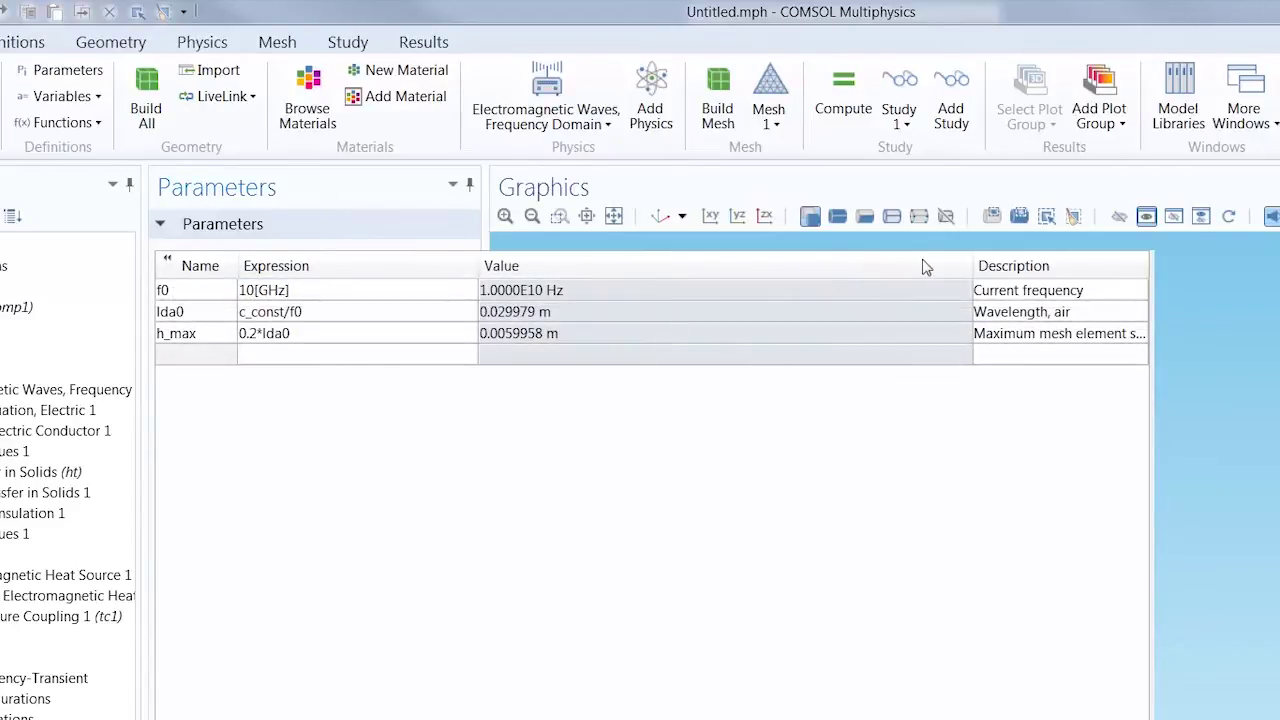
left_click_drag(975, 267, 740, 267)
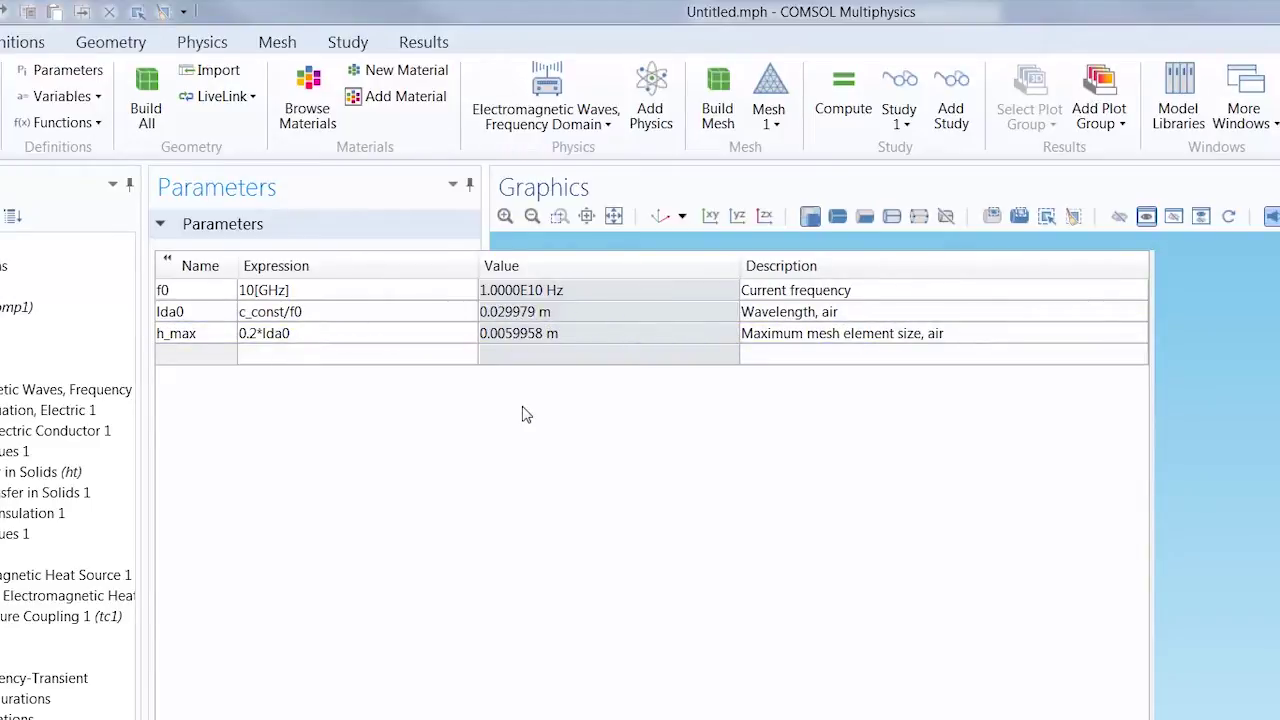
left_click(167, 259)
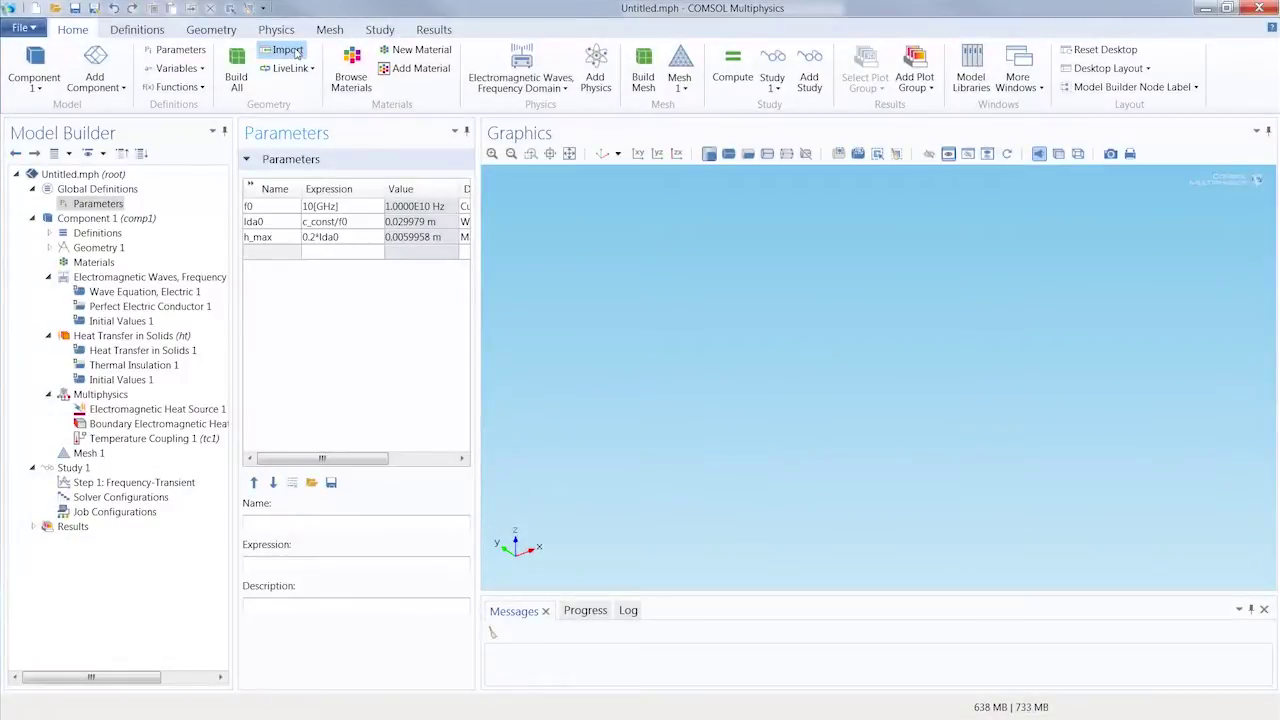
- Import the rf_heating waveguide geometry file and reset the view to default
left_click(290, 51)
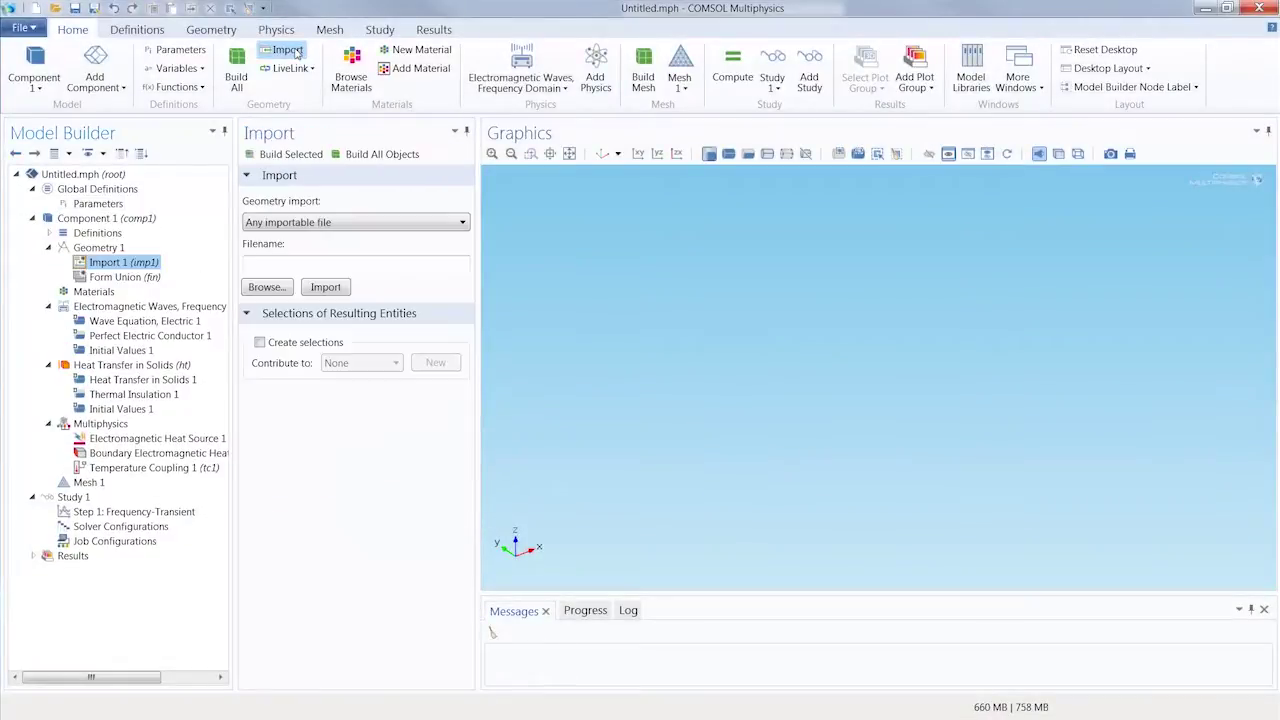
left_click(270, 288)
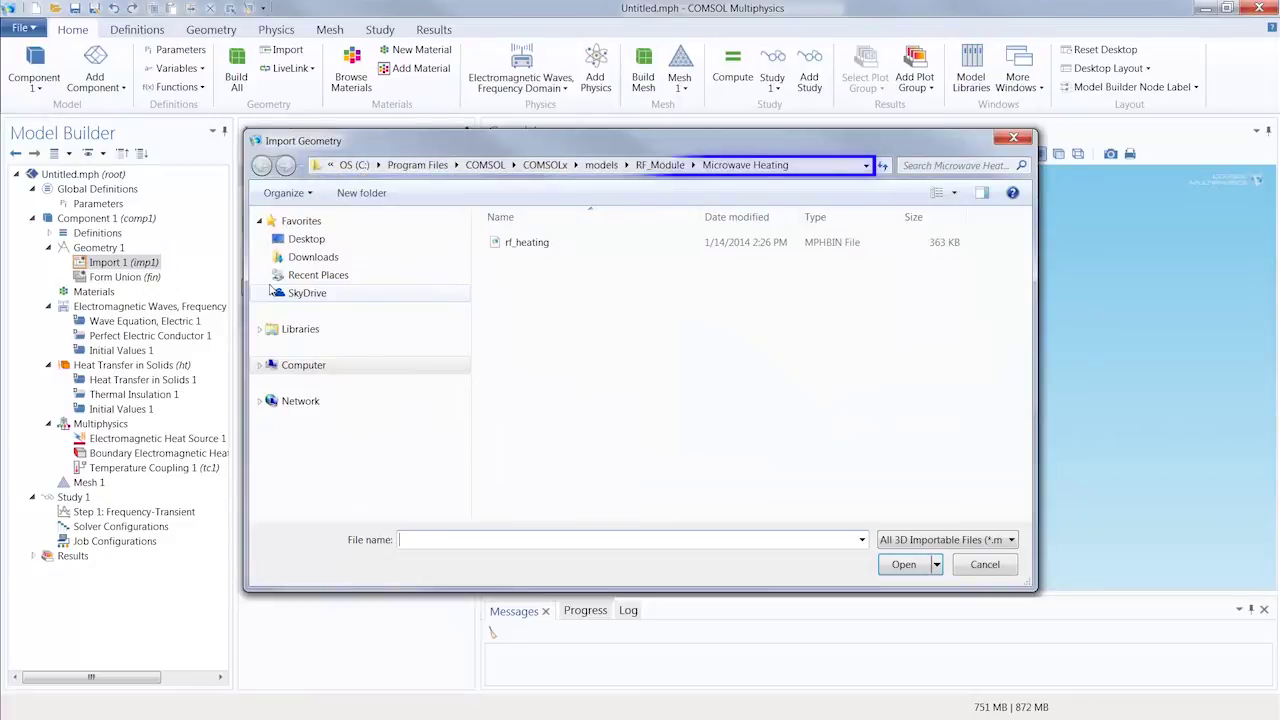
double_click(530, 246)
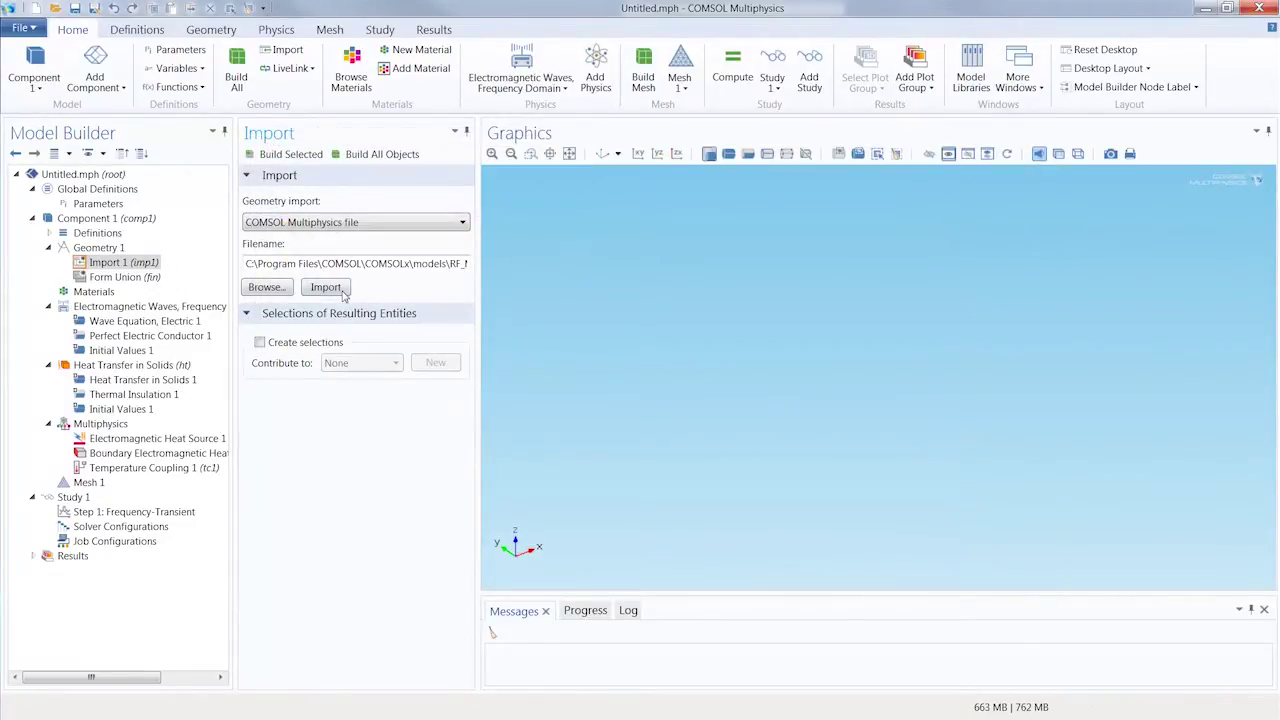
left_click(342, 292)
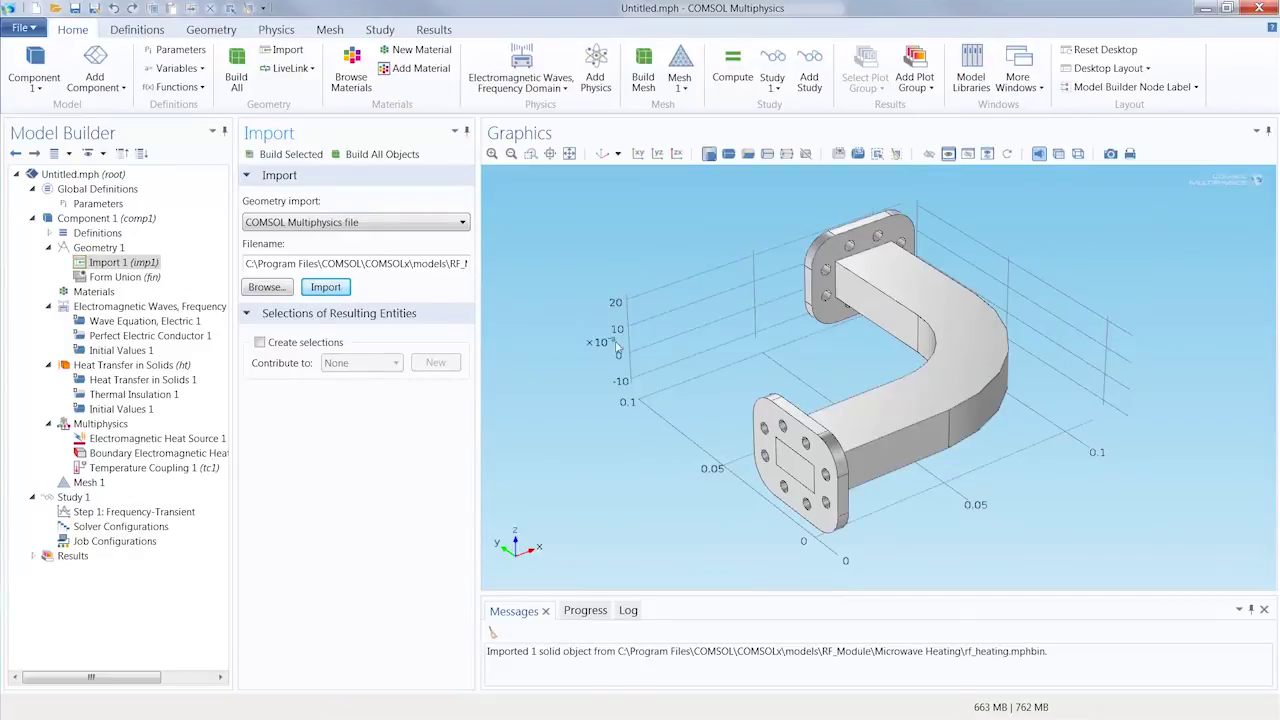
left_click_drag(642, 346, 678, 413)
left_click(492, 633)
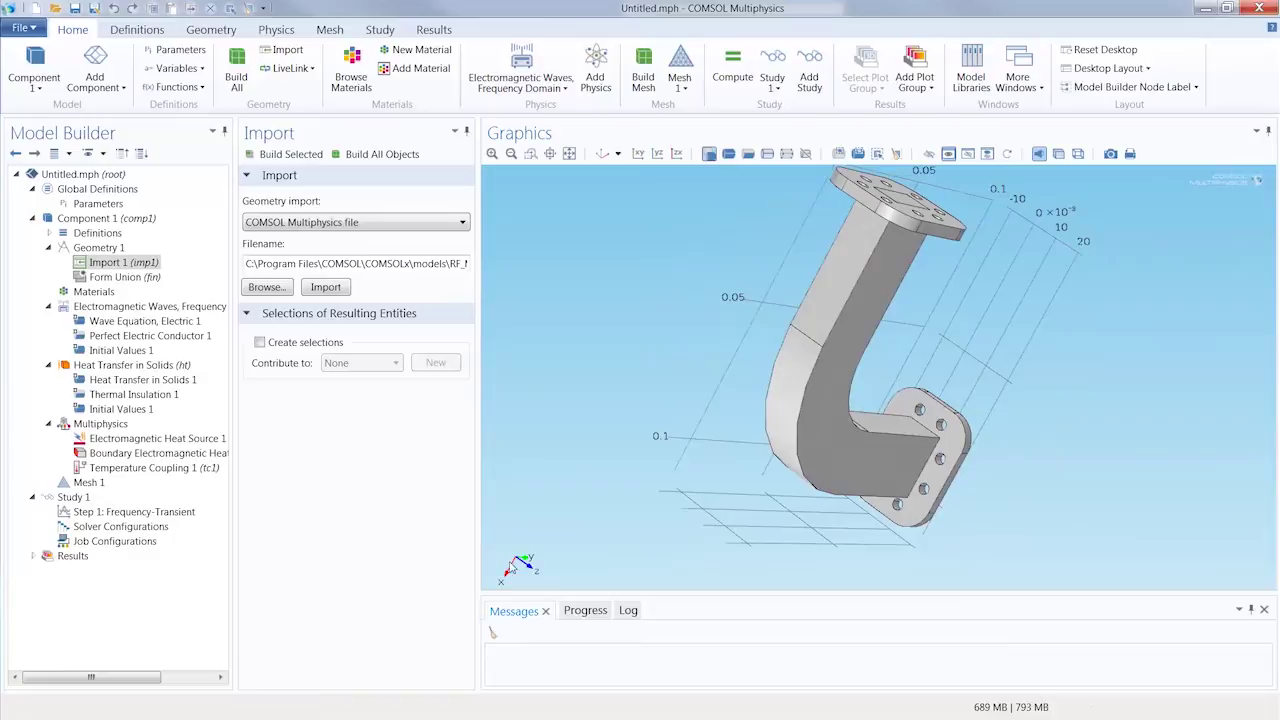
left_click(600, 154)
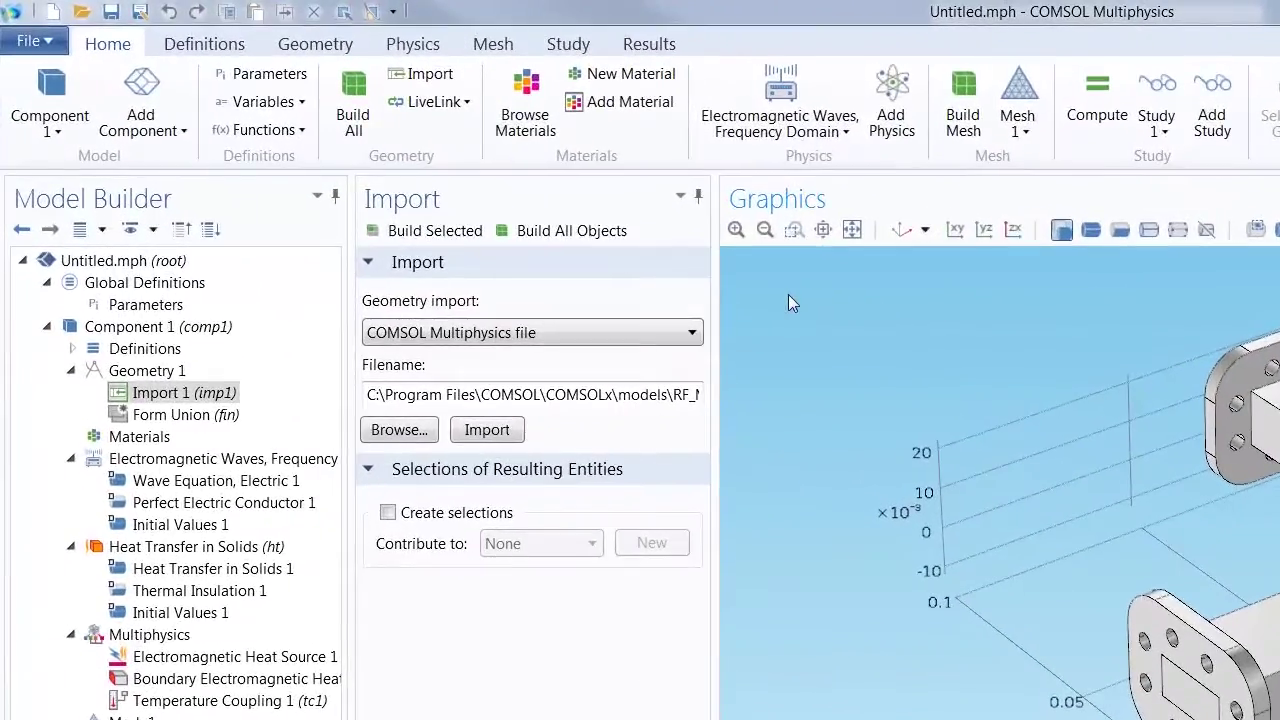
left_click(228, 47)
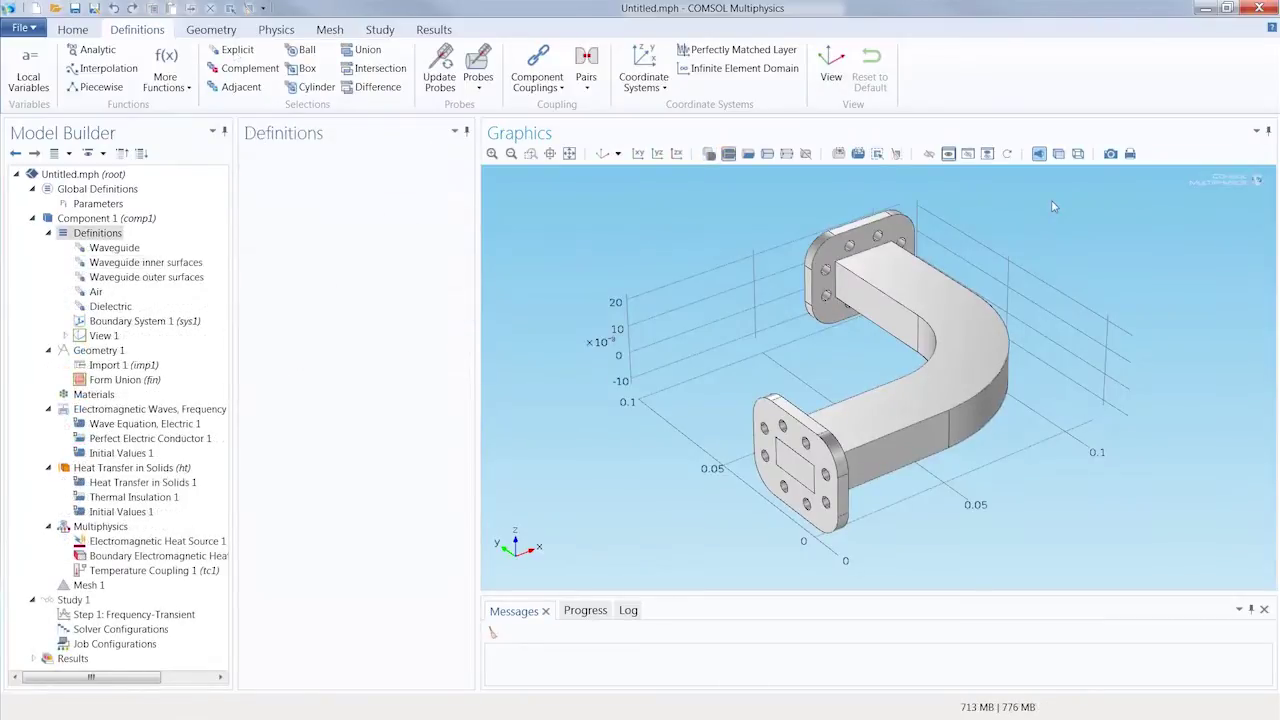
- In wireframe, inspect the Waveguide, inner/outer surfaces, Air and Dielectric (domain 3) selections
left_click(1078, 154)
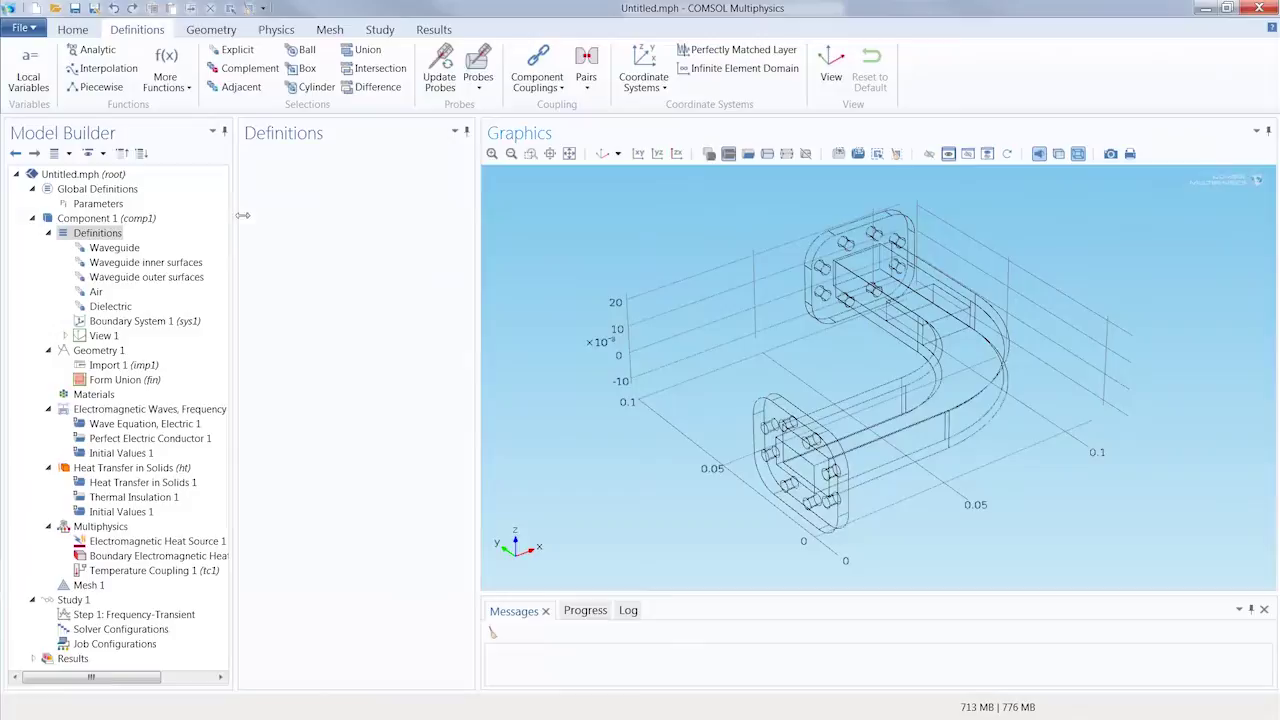
left_click(140, 250)
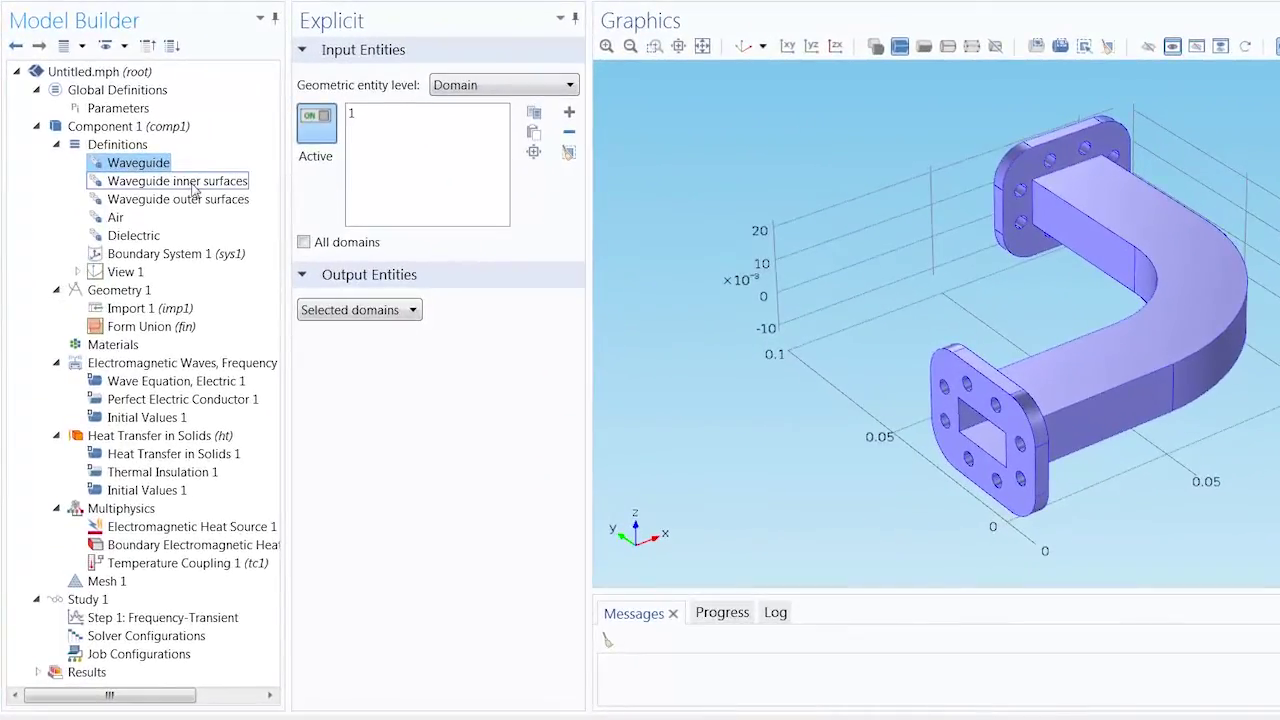
left_click(188, 182)
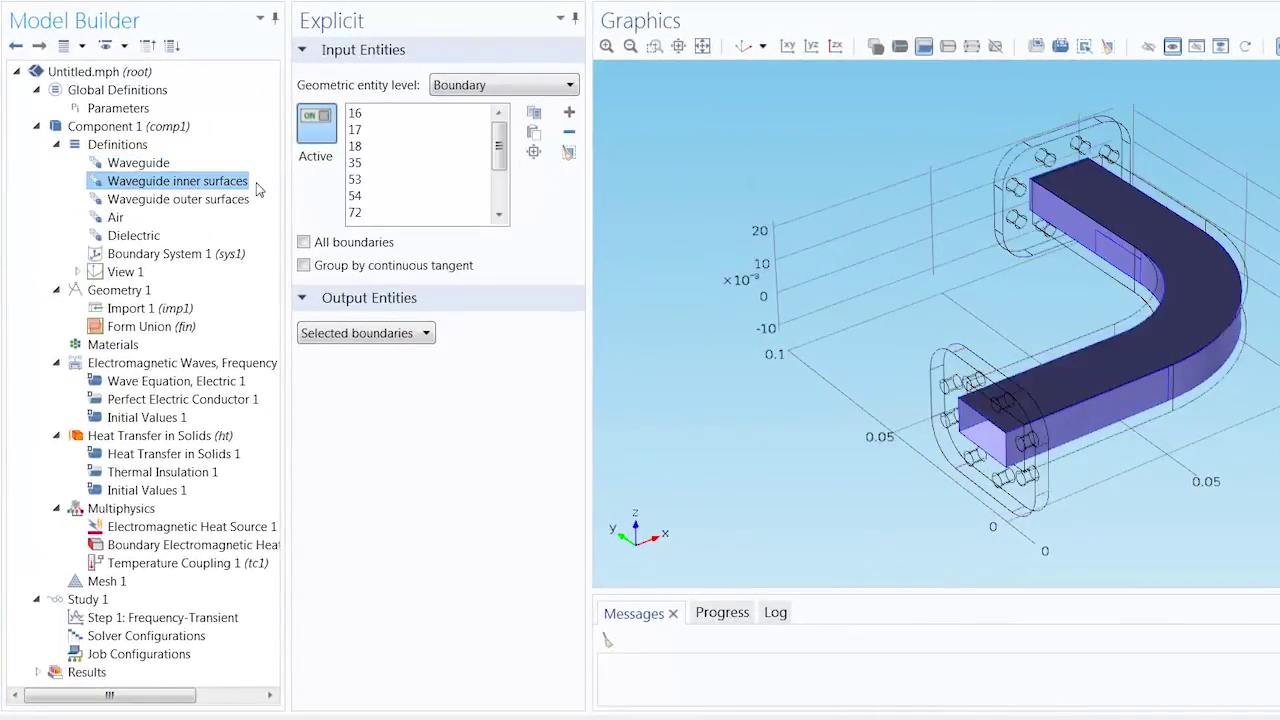
left_click(245, 199)
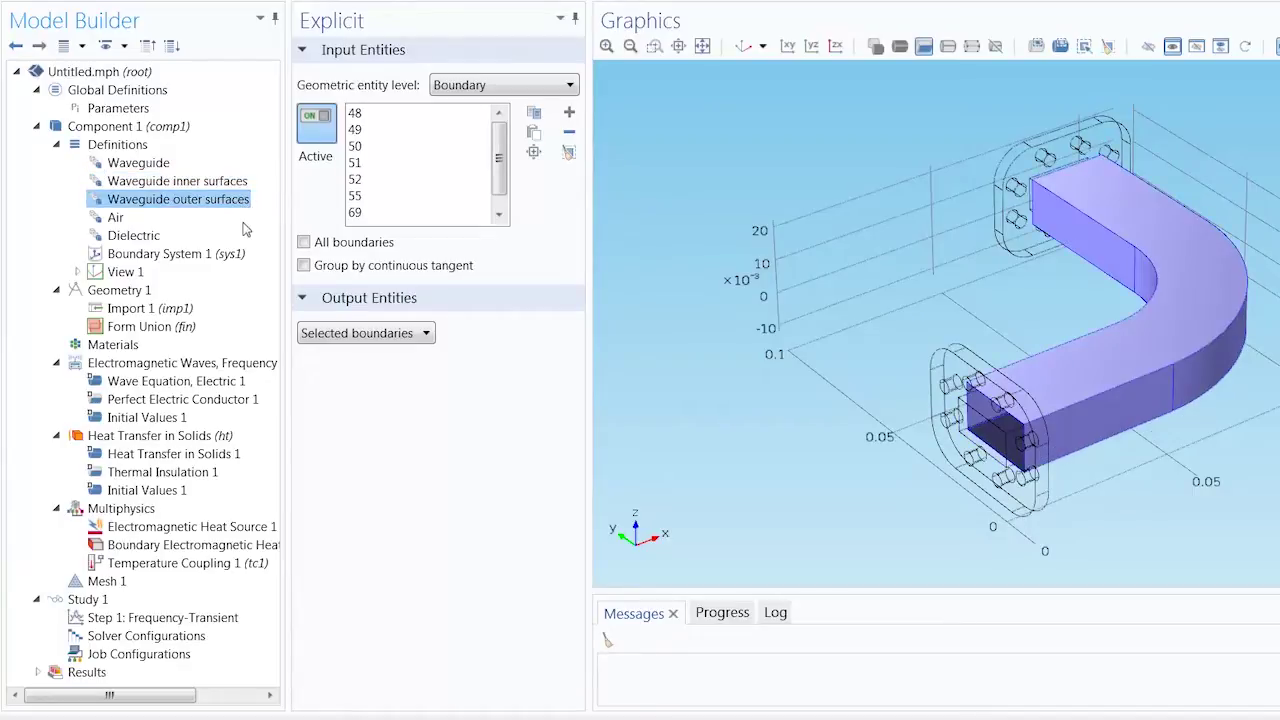
left_click(120, 219)
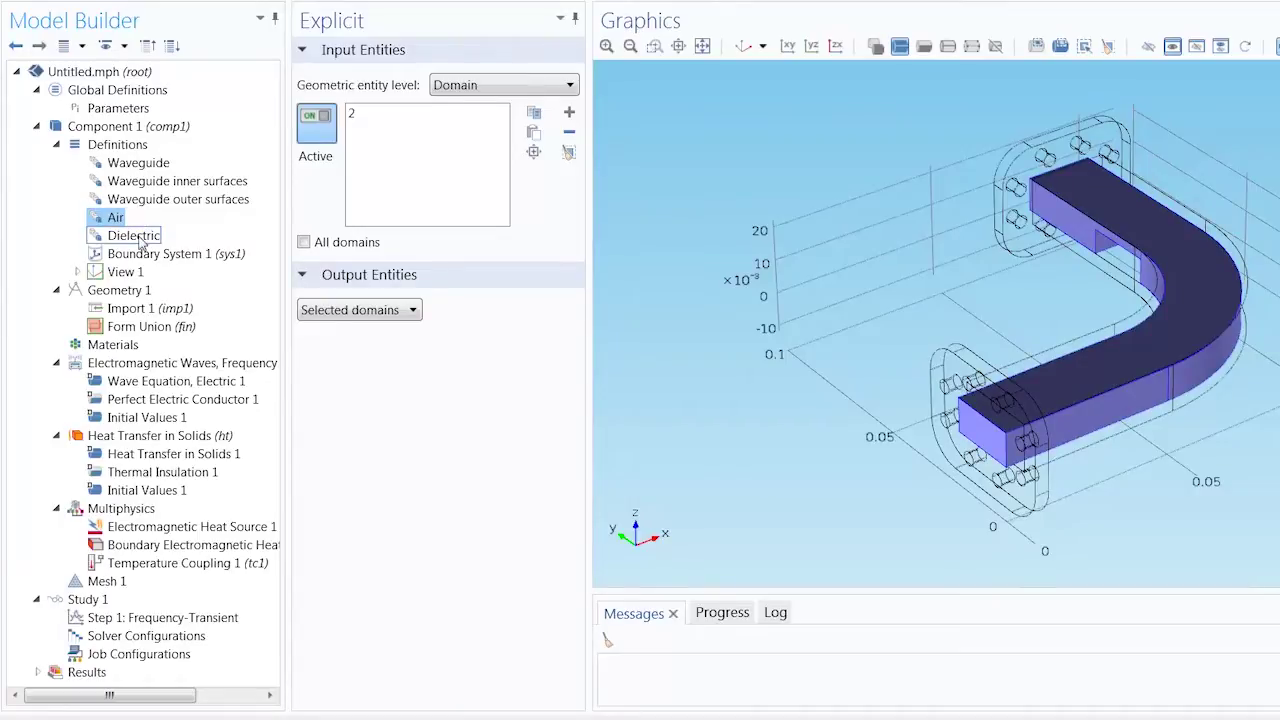
left_click(149, 237)
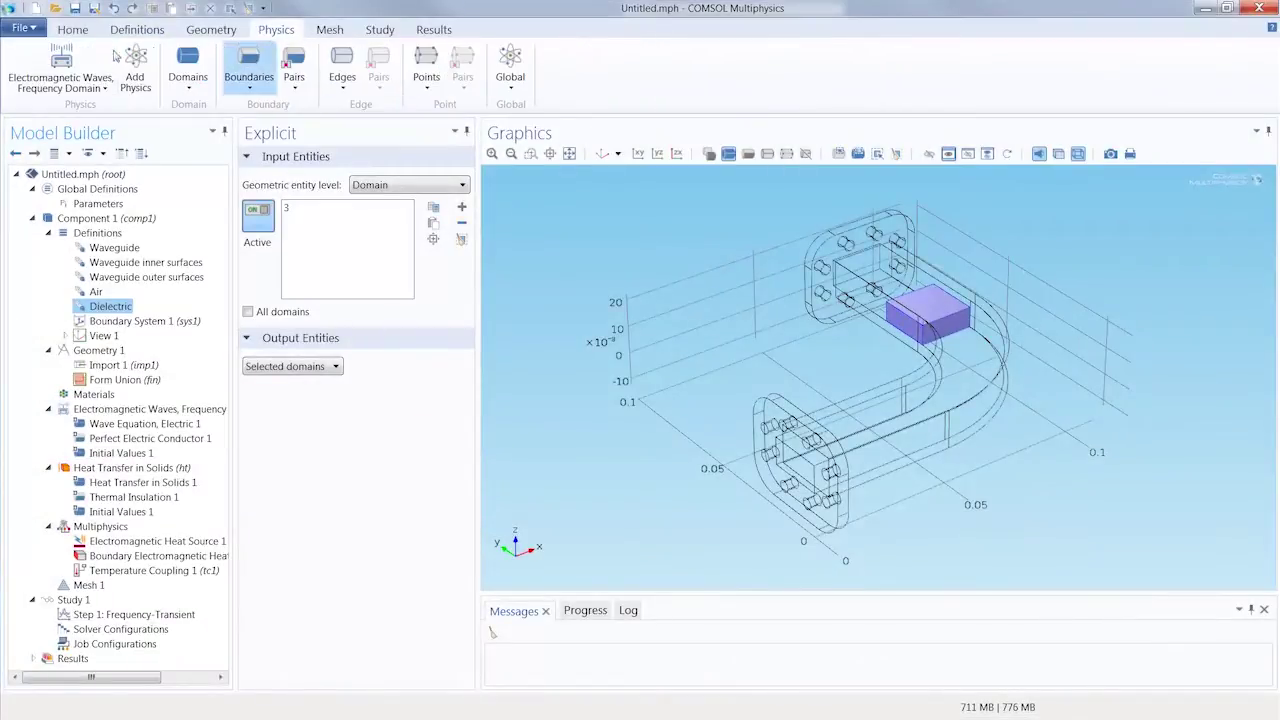
- Remove metal domain 1 from Electromagnetic Waves, Frequency Domain, keeping air and dielectric domains 2 and 3
left_click(83, 68)
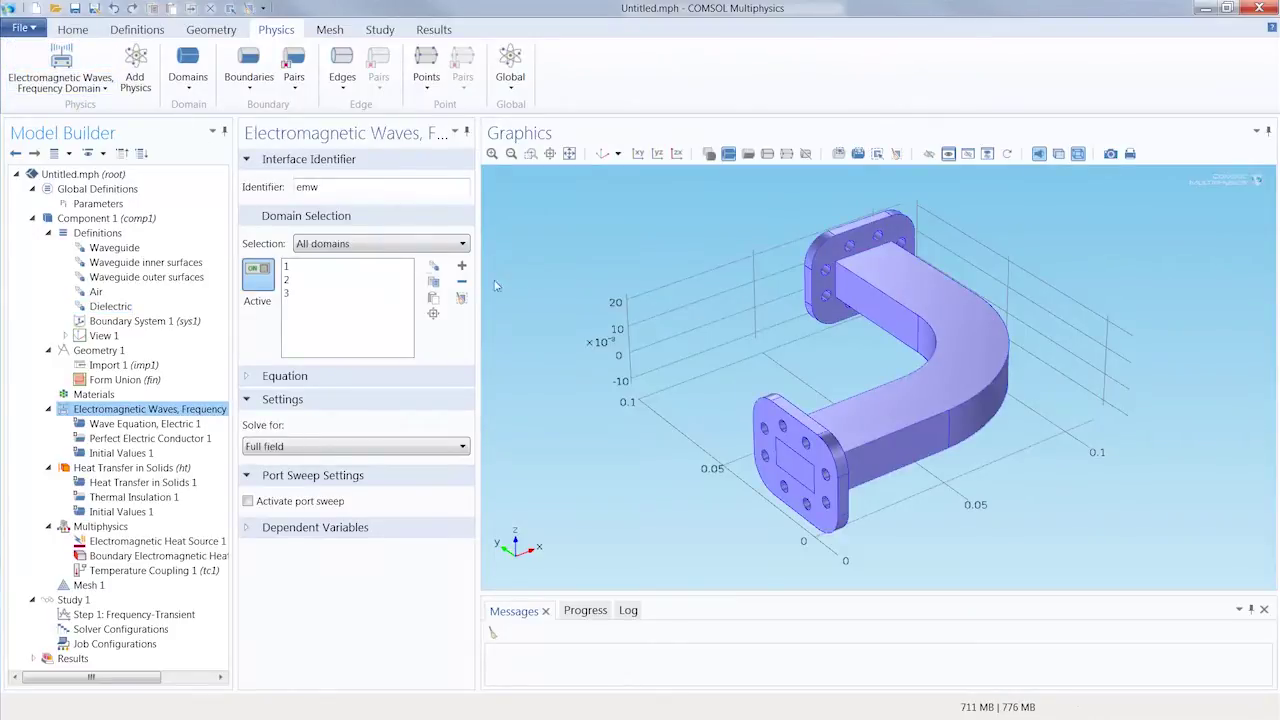
left_click(440, 378)
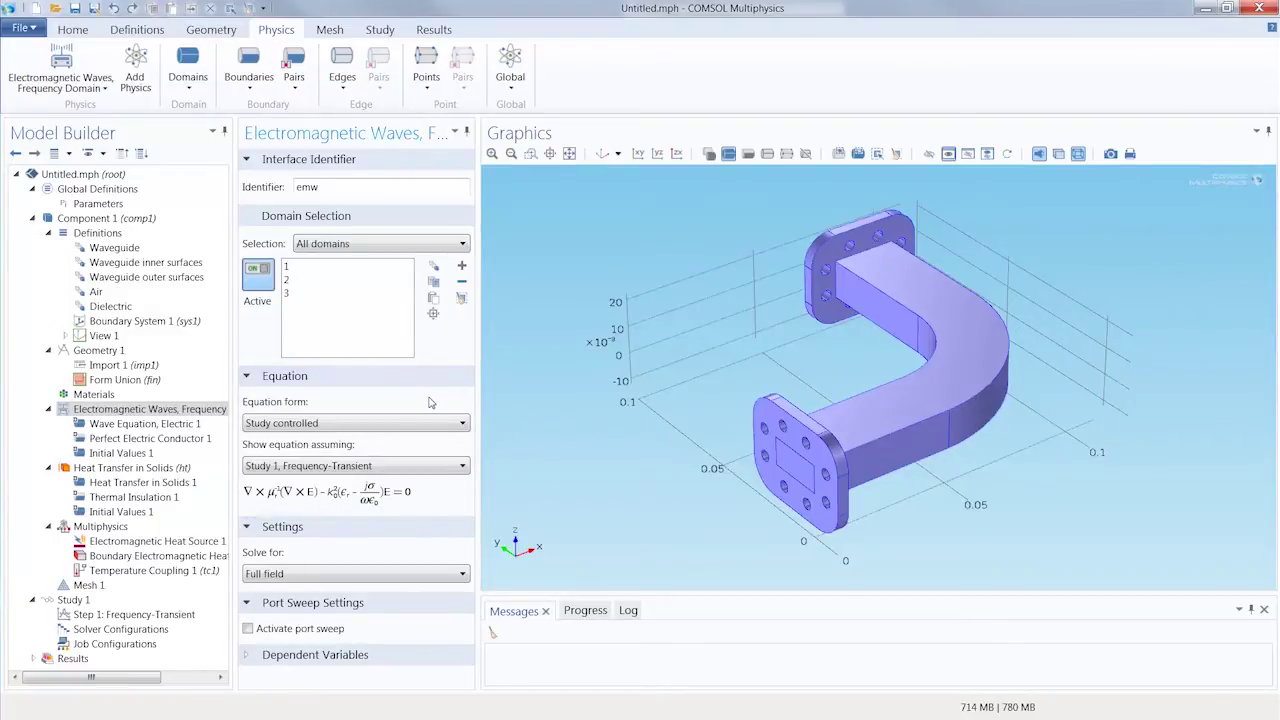
left_click(340, 268)
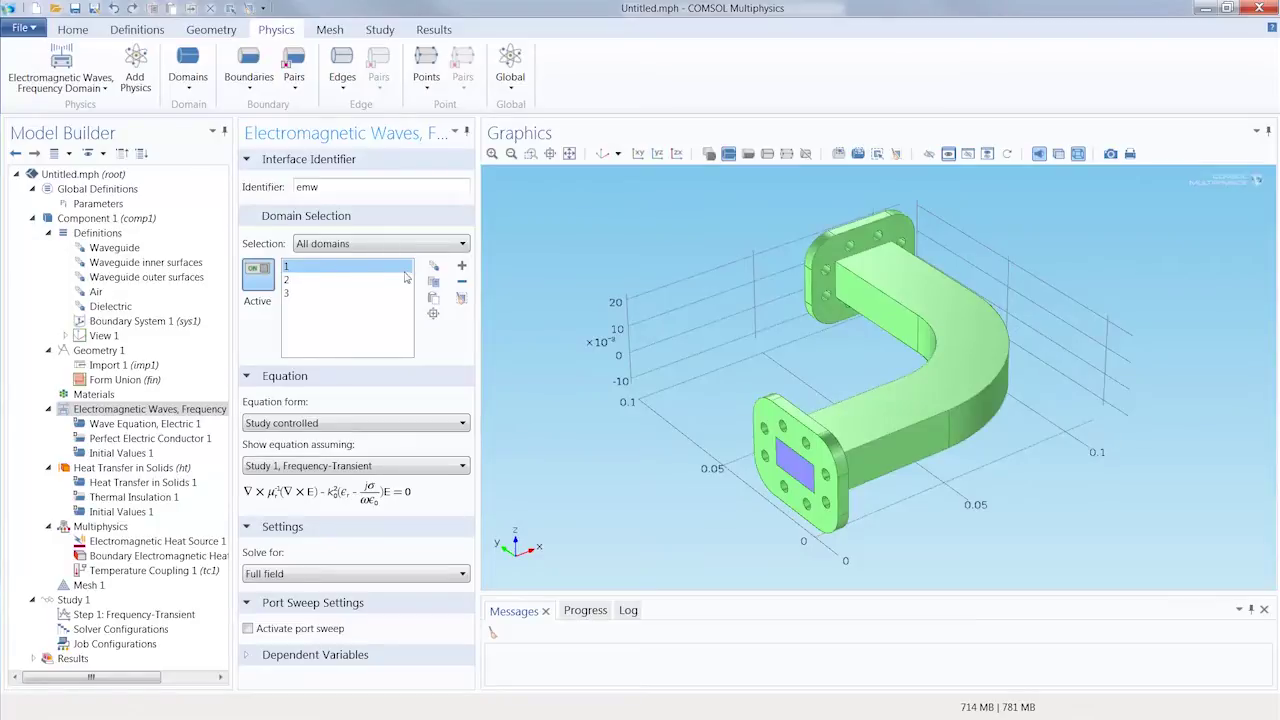
left_click(461, 281)
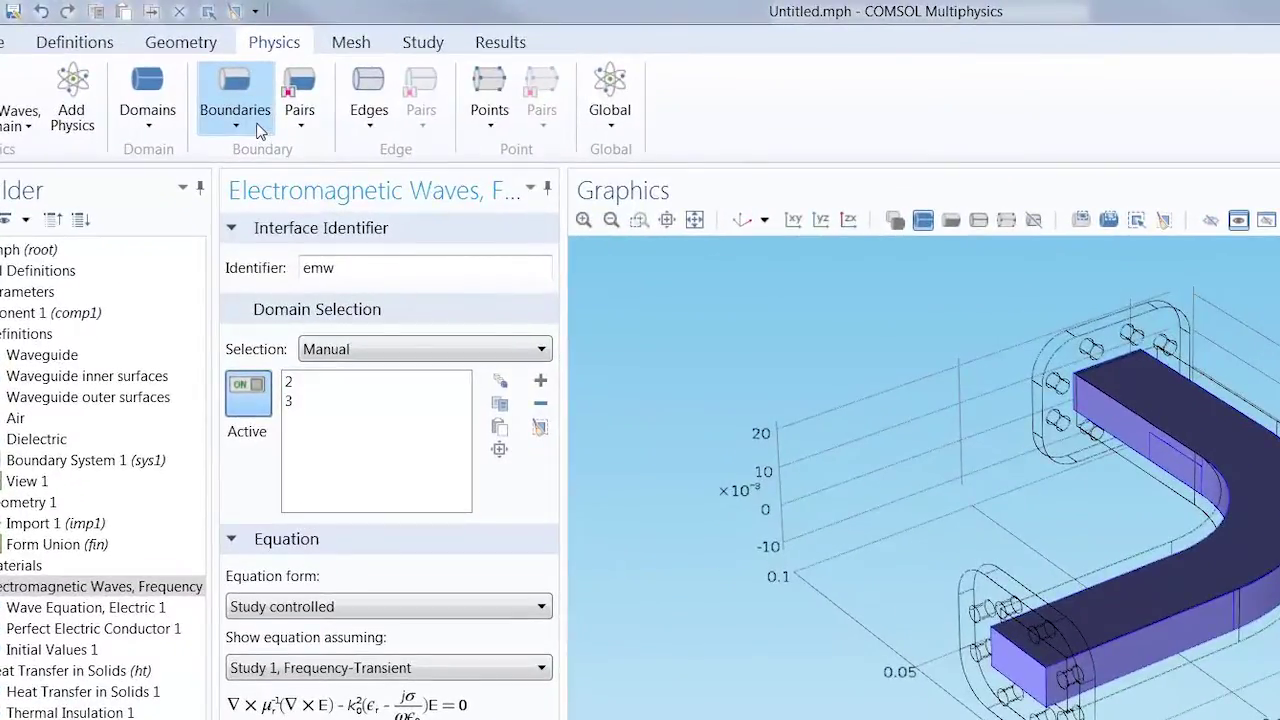
- Add an Impedance Boundary Condition on the Waveguide inner surfaces
left_click(236, 110)
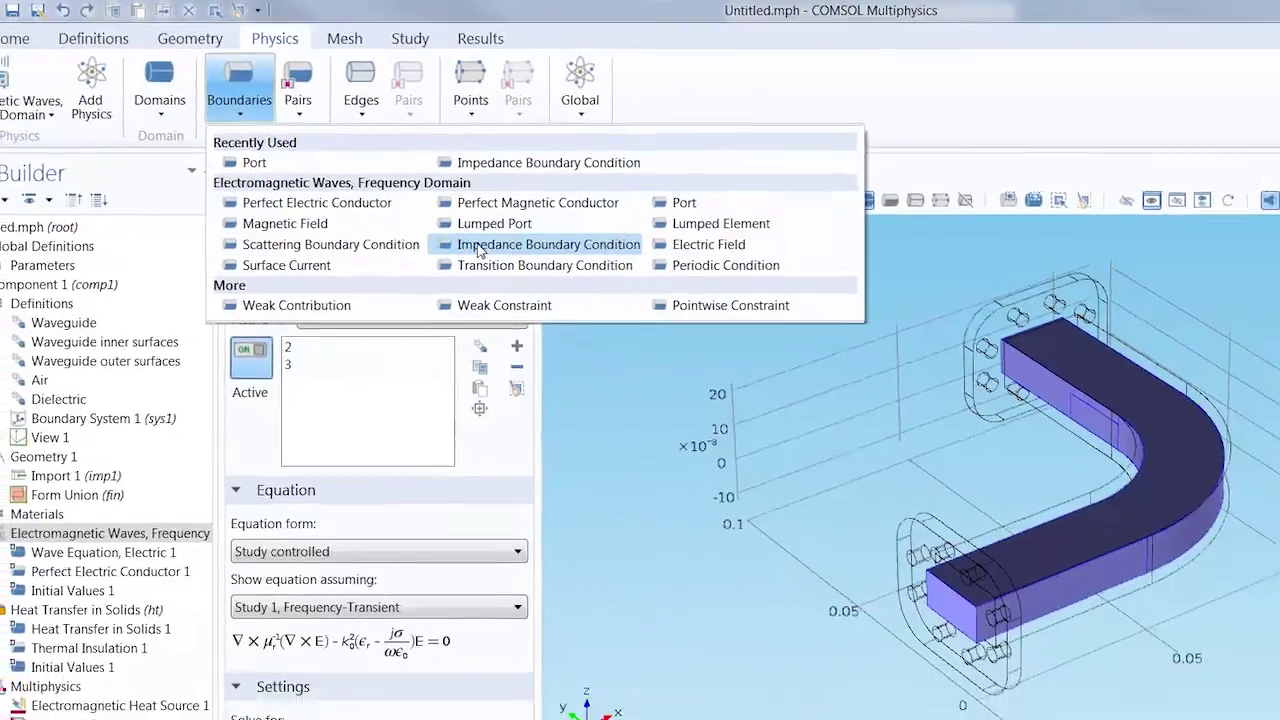
left_click(480, 248)
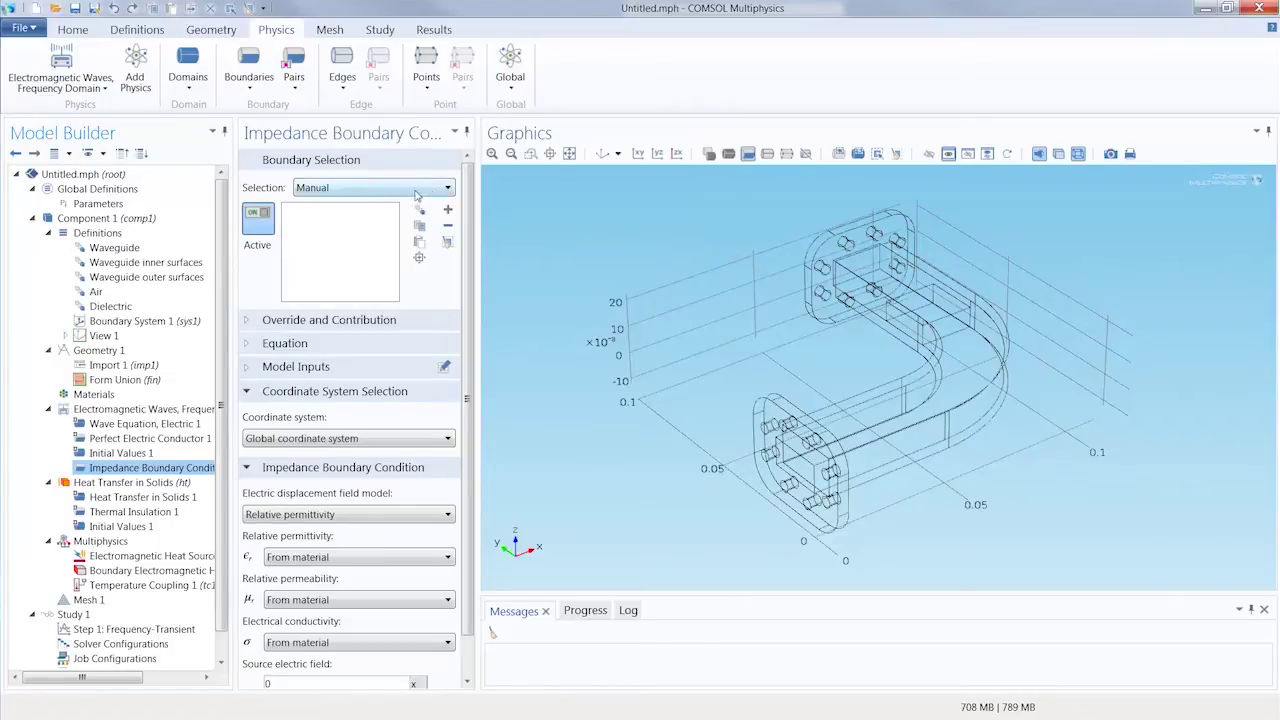
left_click(336, 194)
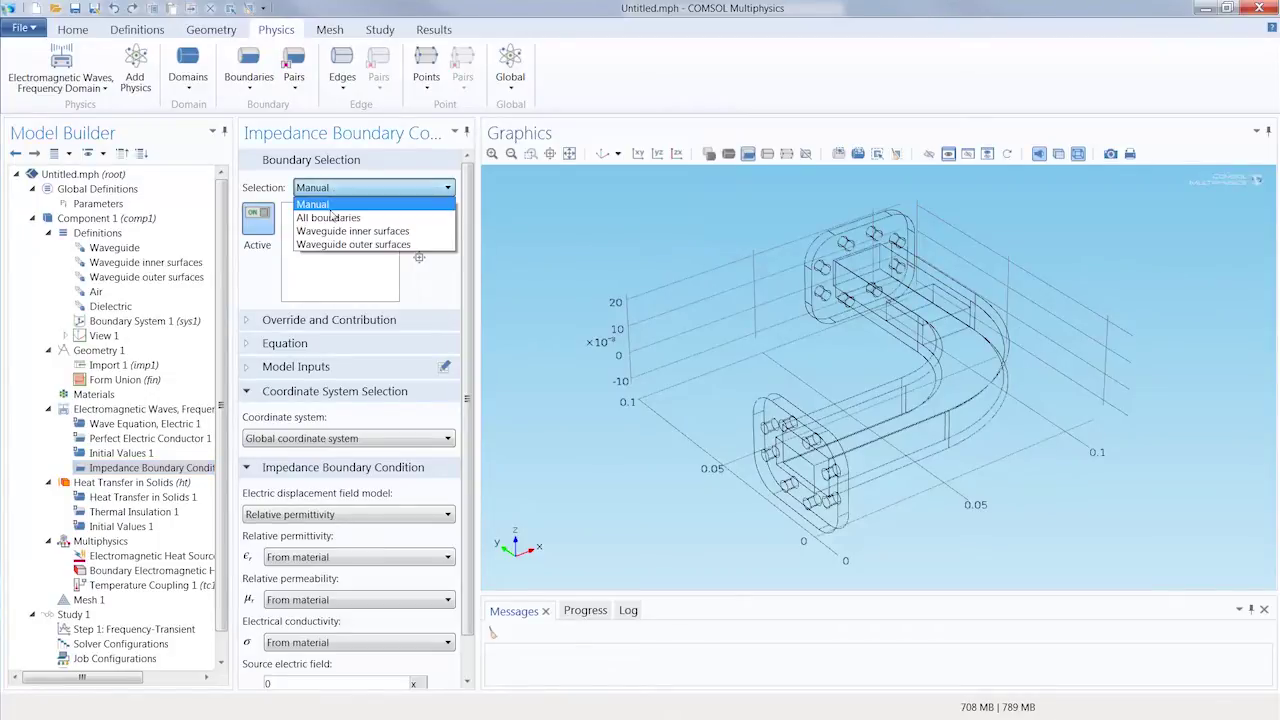
left_click(328, 231)
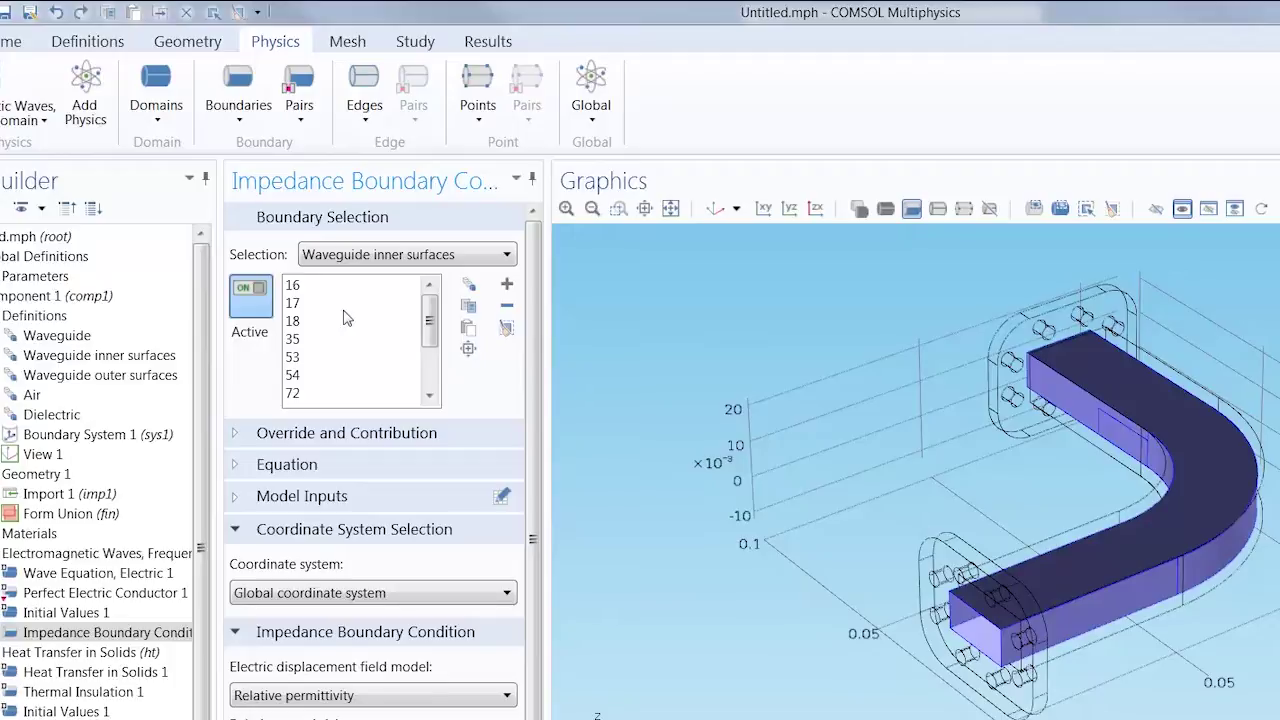
- Add Port 1 on the lower flange opening, boundary 15, as a Rectangular port
left_click(253, 128)
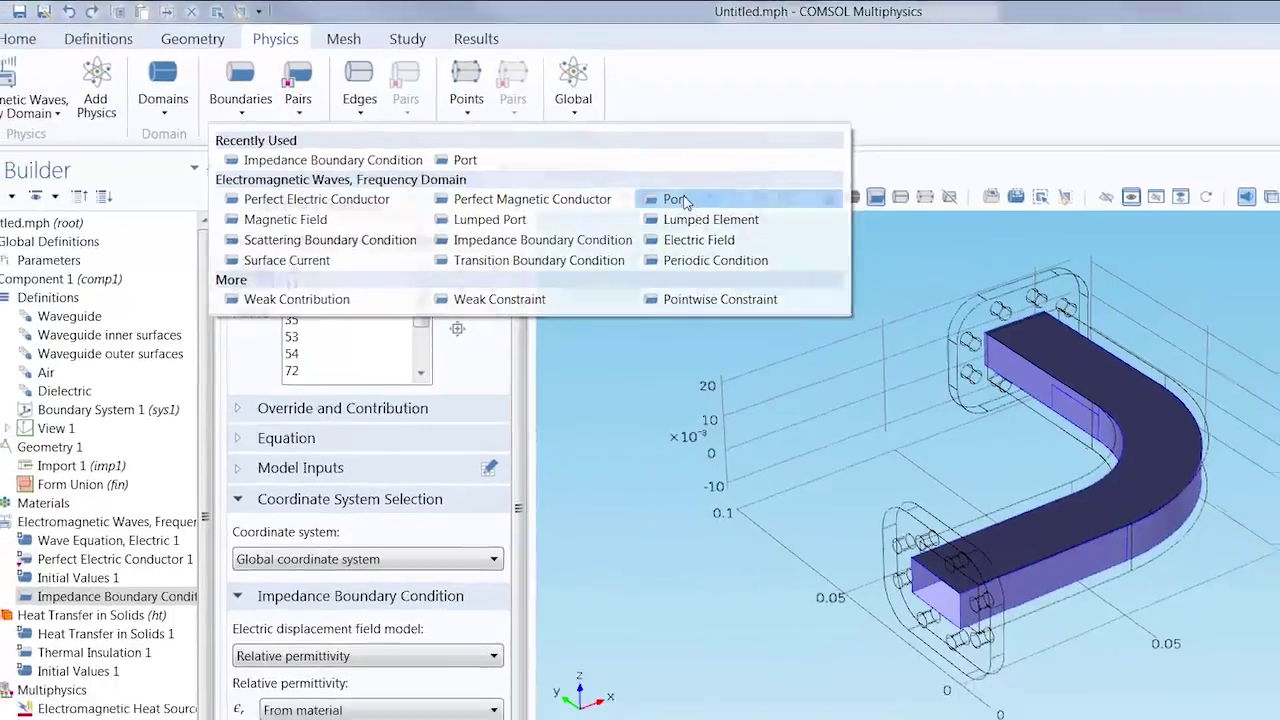
left_click(690, 211)
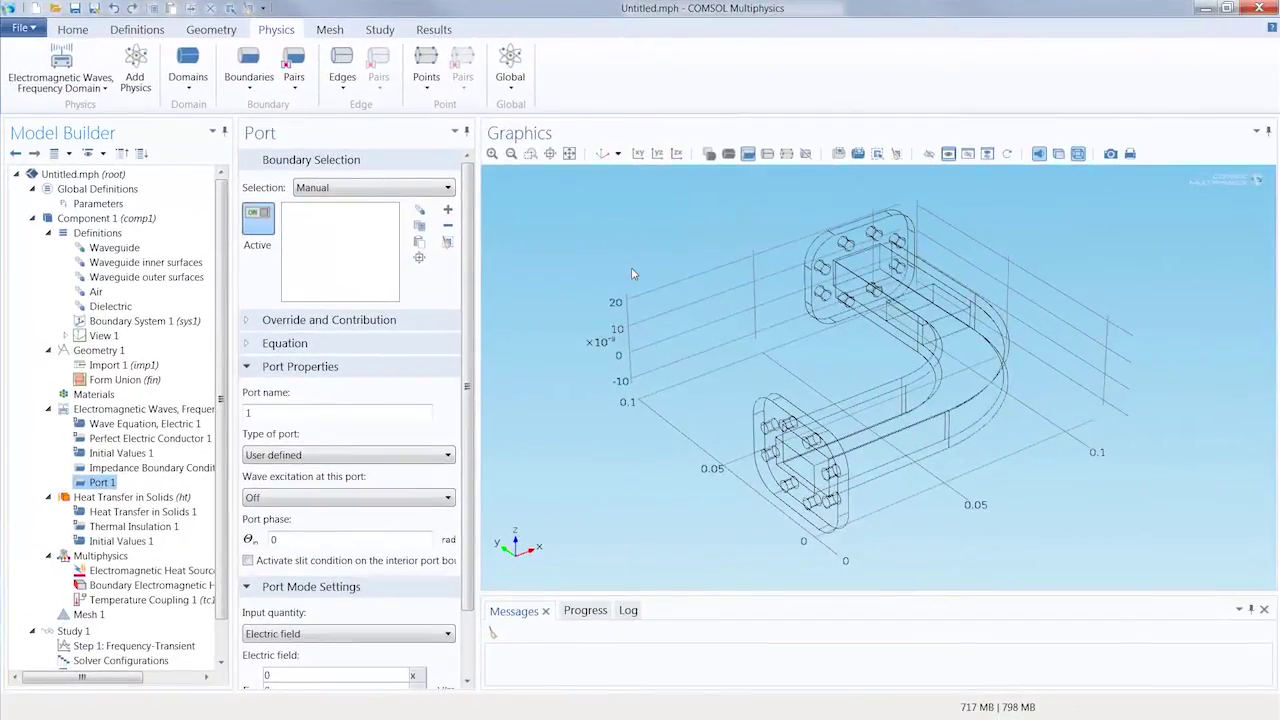
left_click(788, 461)
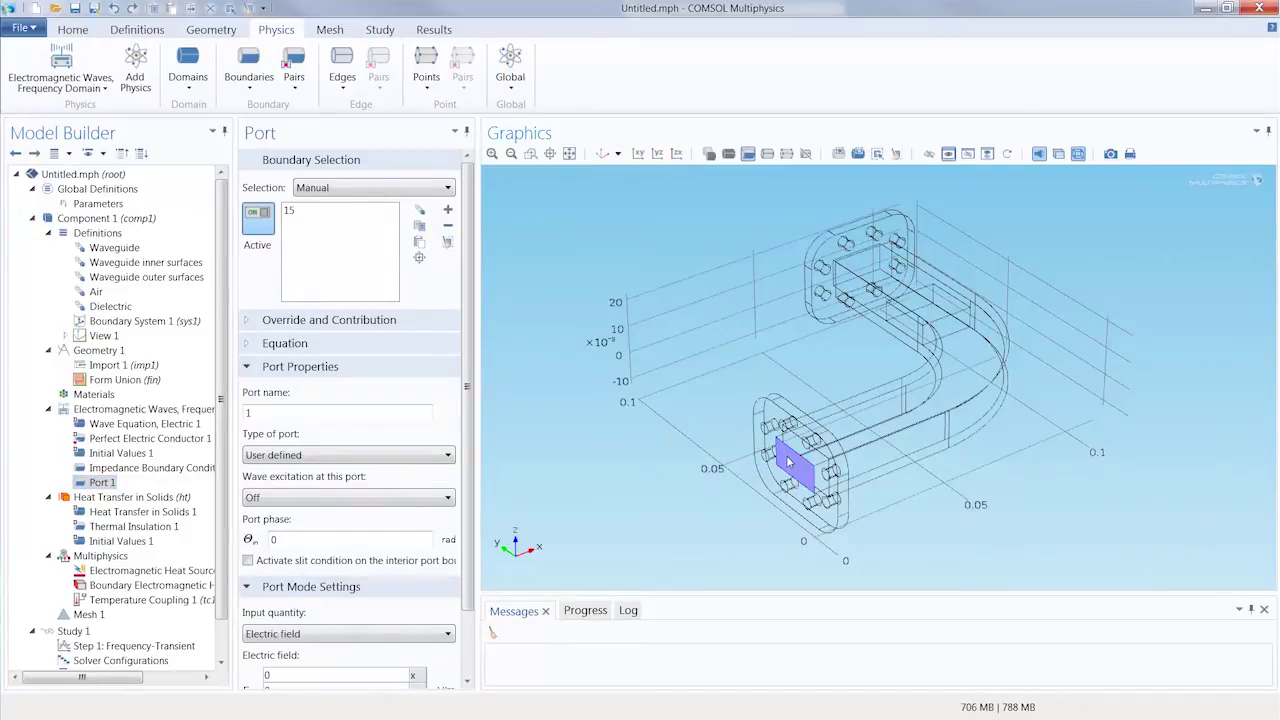
left_click(420, 457)
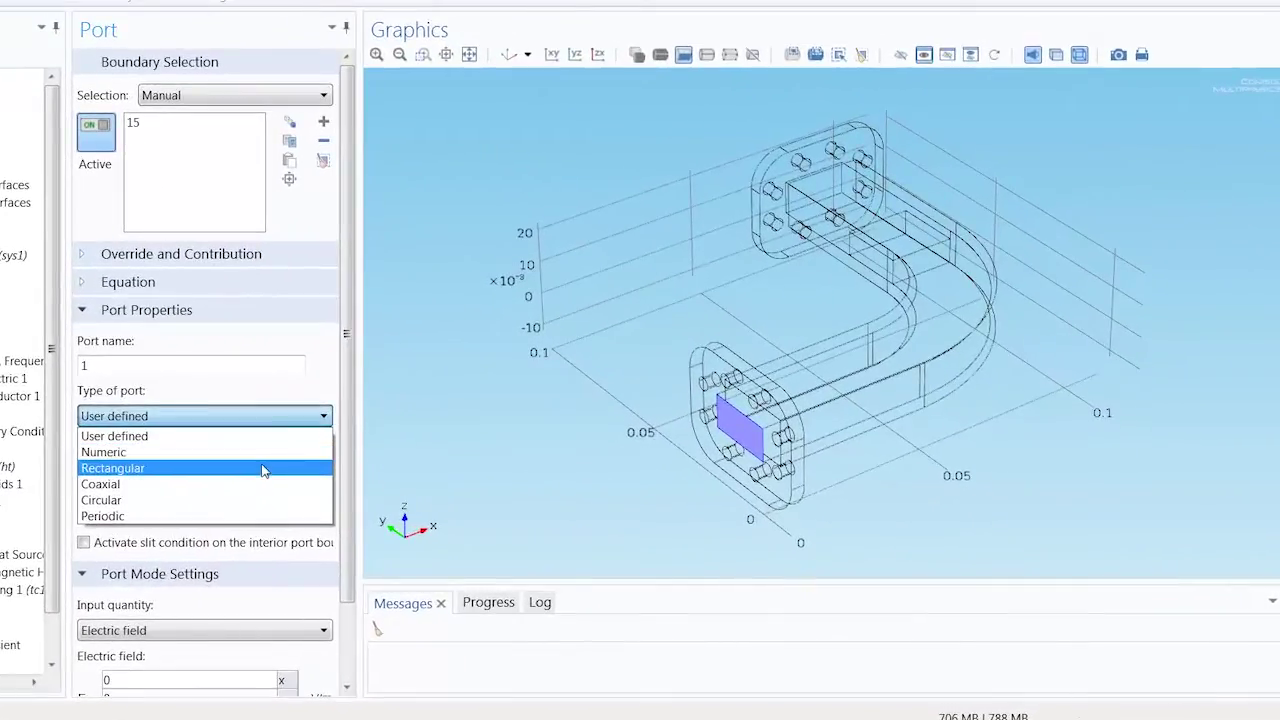
left_click(263, 468)
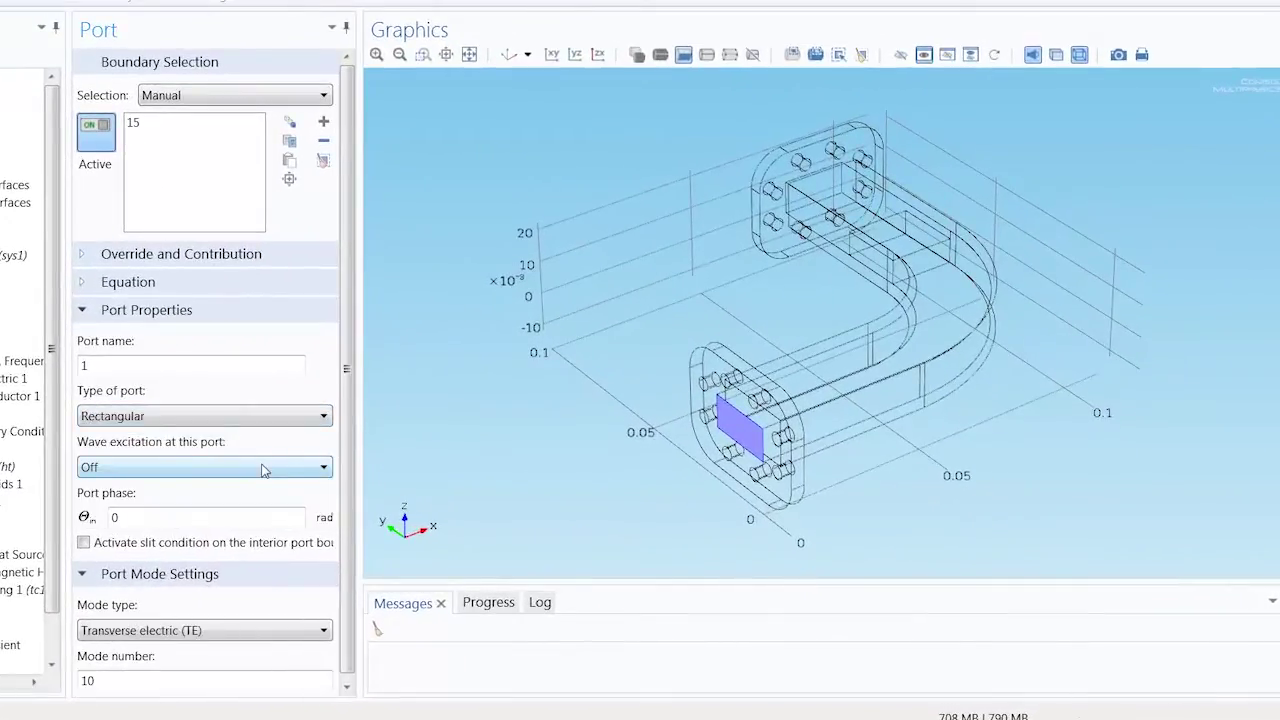
- Turn on wave excitation at Port 1 with 500 W input power
left_click(263, 468)
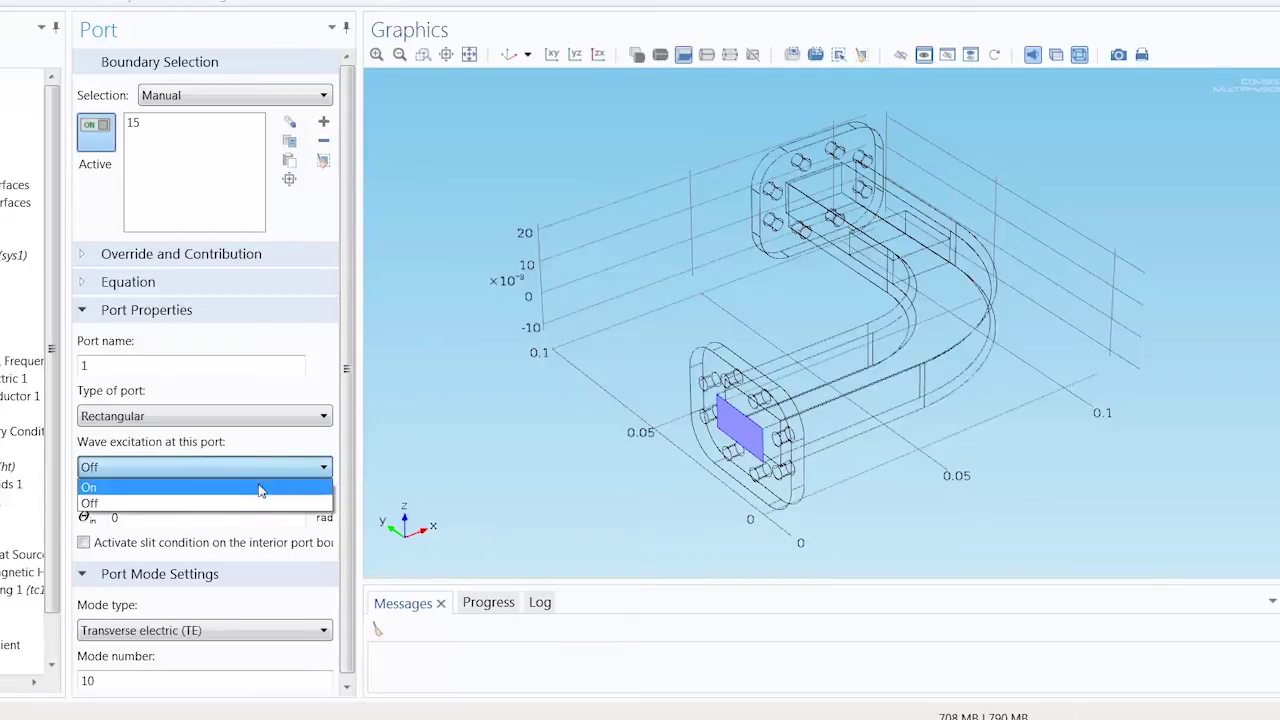
left_click(258, 494)
left_click(166, 541)
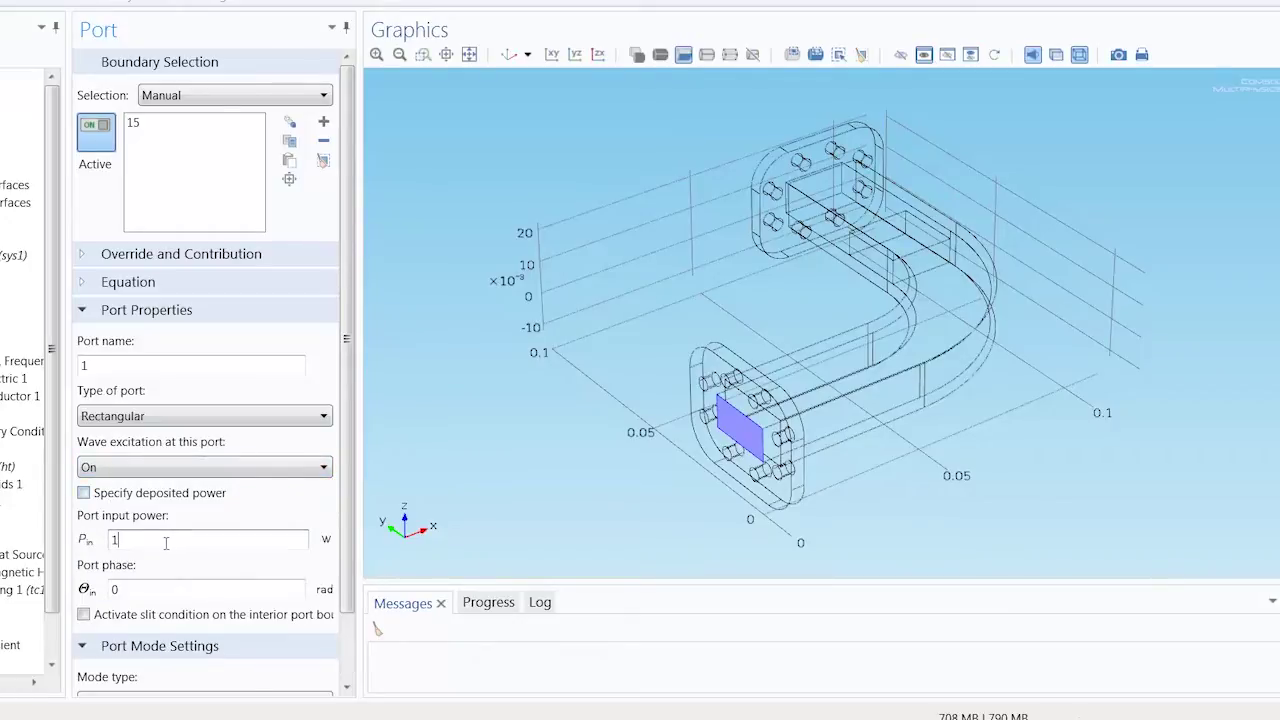
double_click(113, 540)
type("500")
left_click(172, 519)
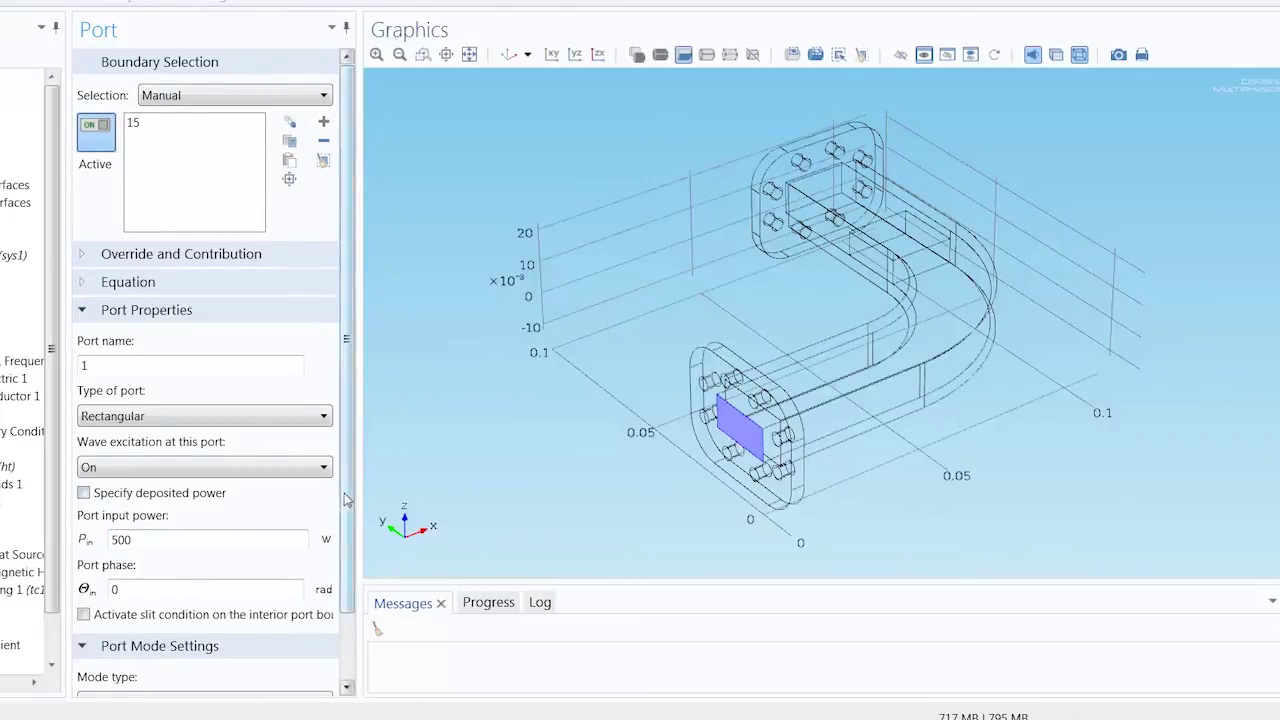
left_click_drag(342, 505, 344, 570)
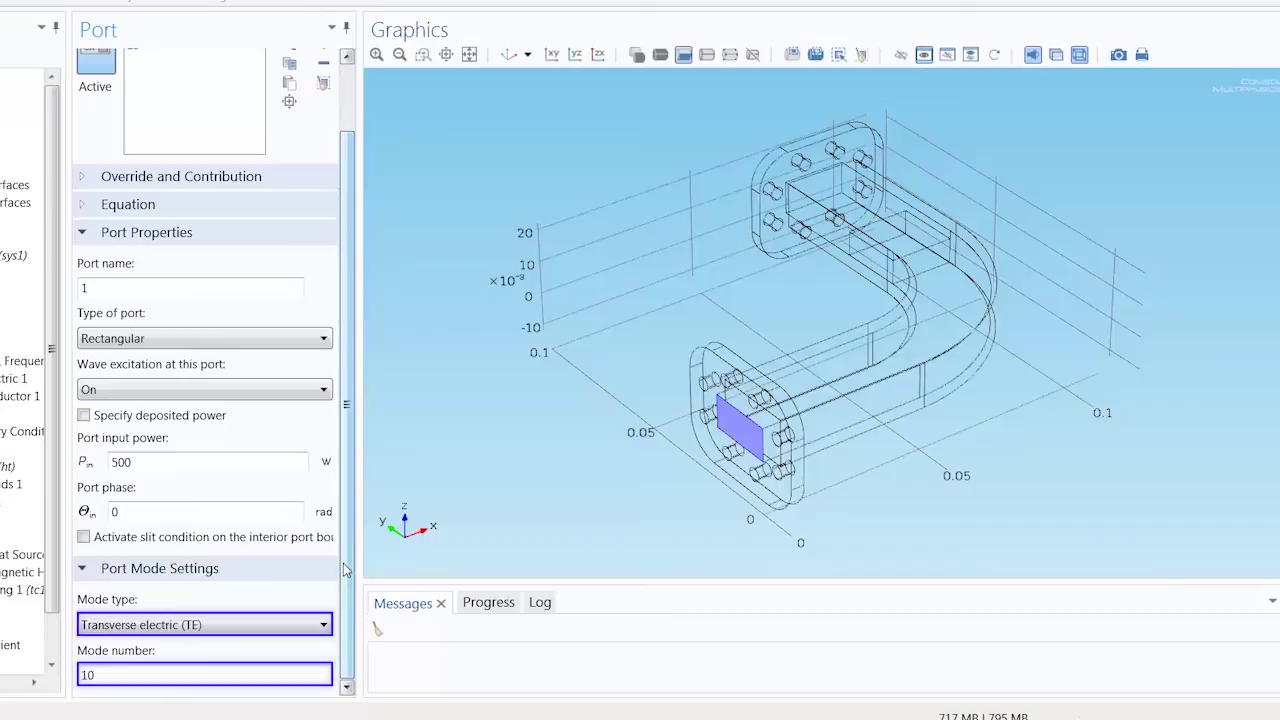
scroll(344, 570, "up", 2)
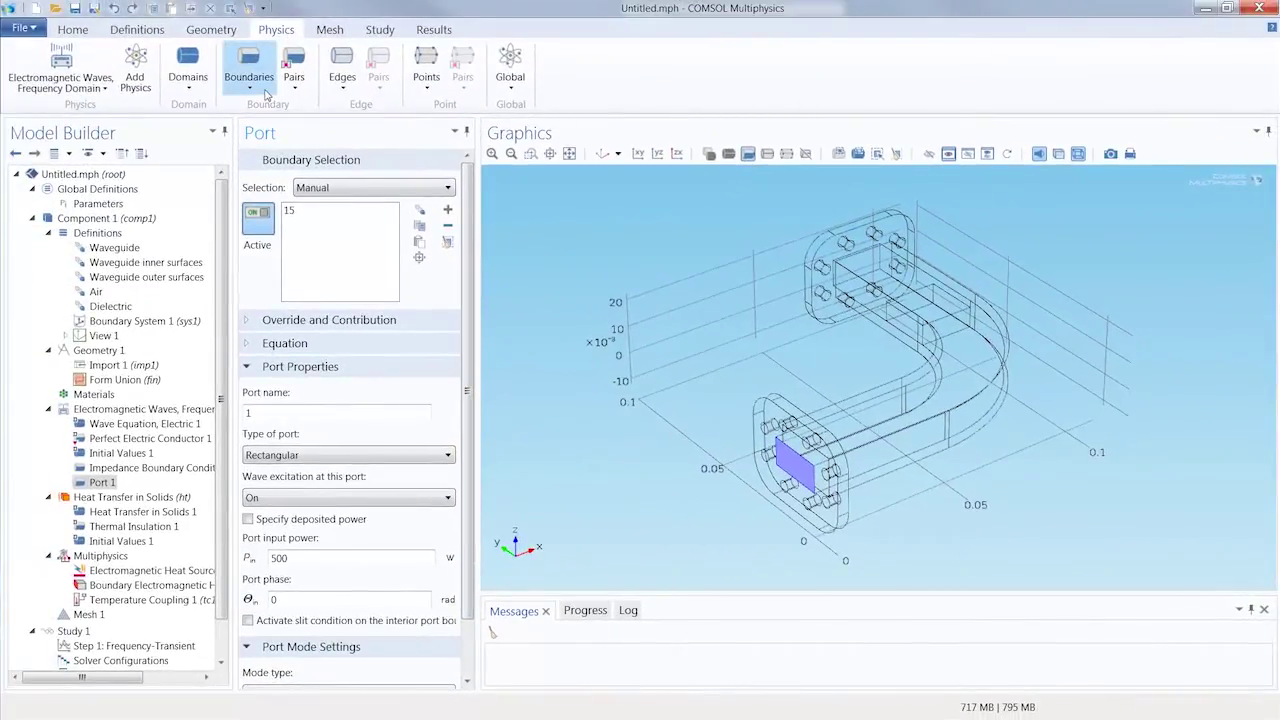
- Add Port 2 on boundary 79 at the upper flange and make it Rectangular
left_click(265, 93)
left_click(266, 127)
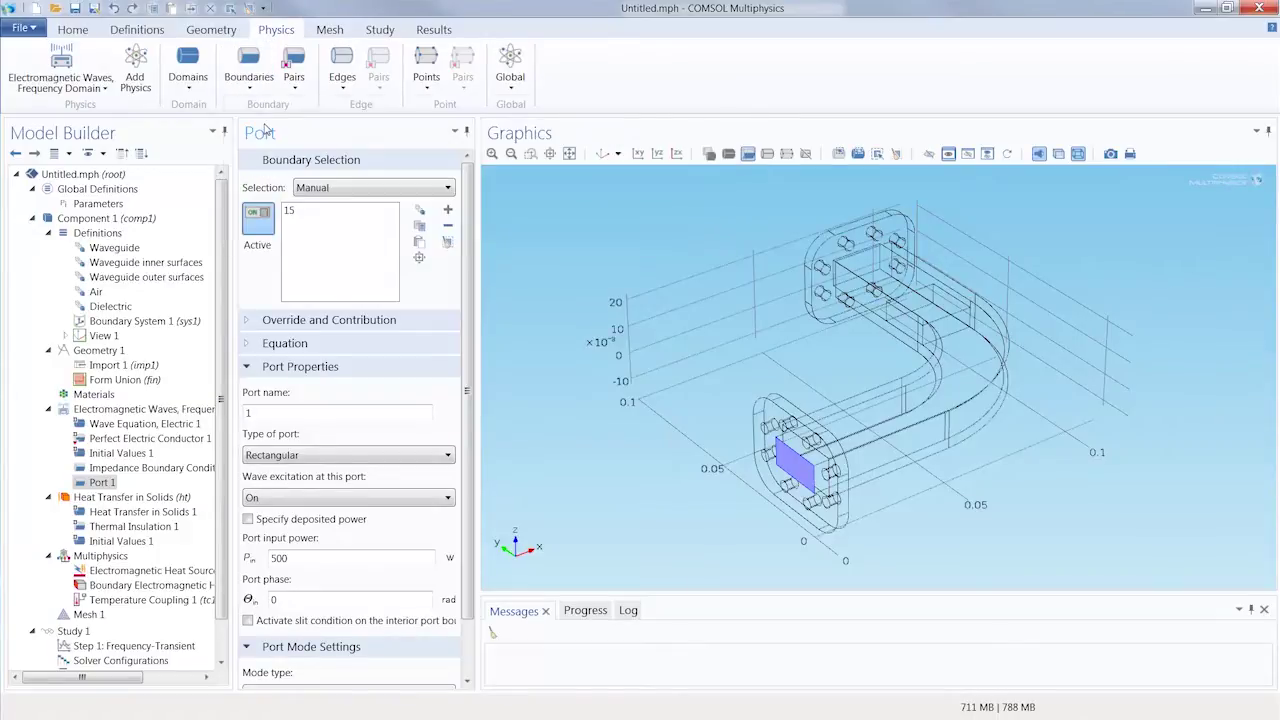
left_click_drag(536, 285, 647, 363)
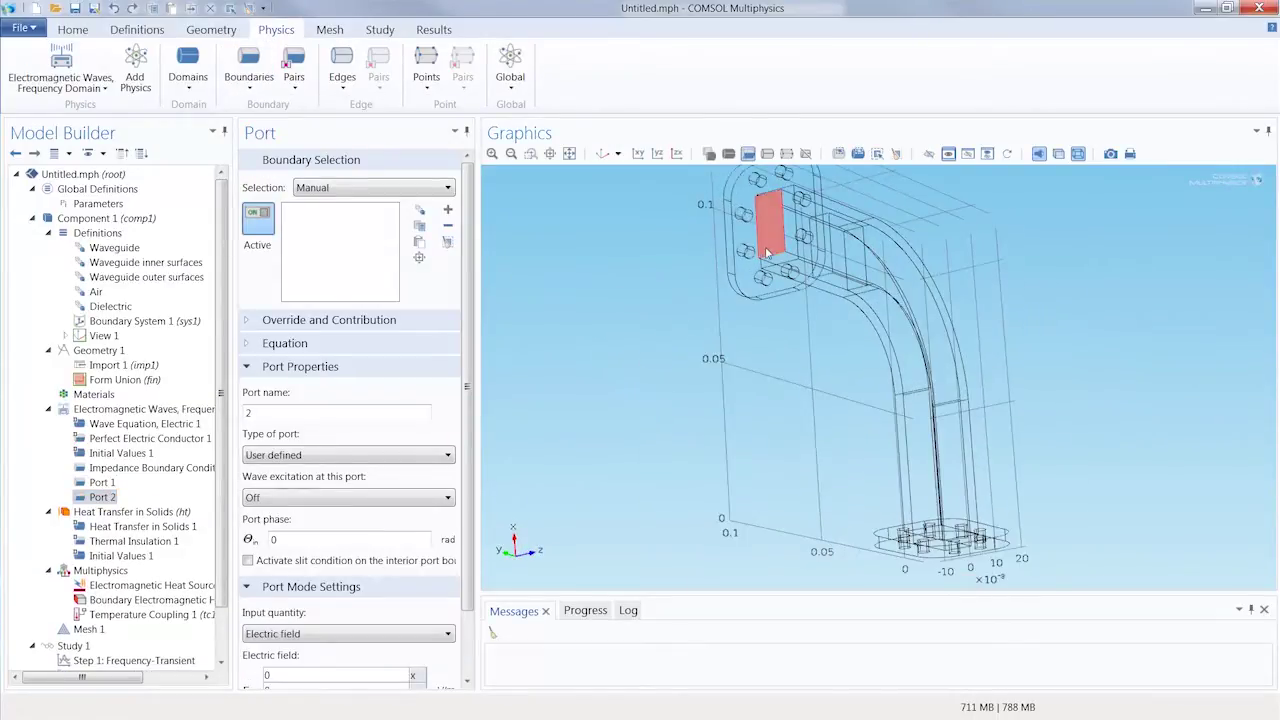
left_click(769, 252)
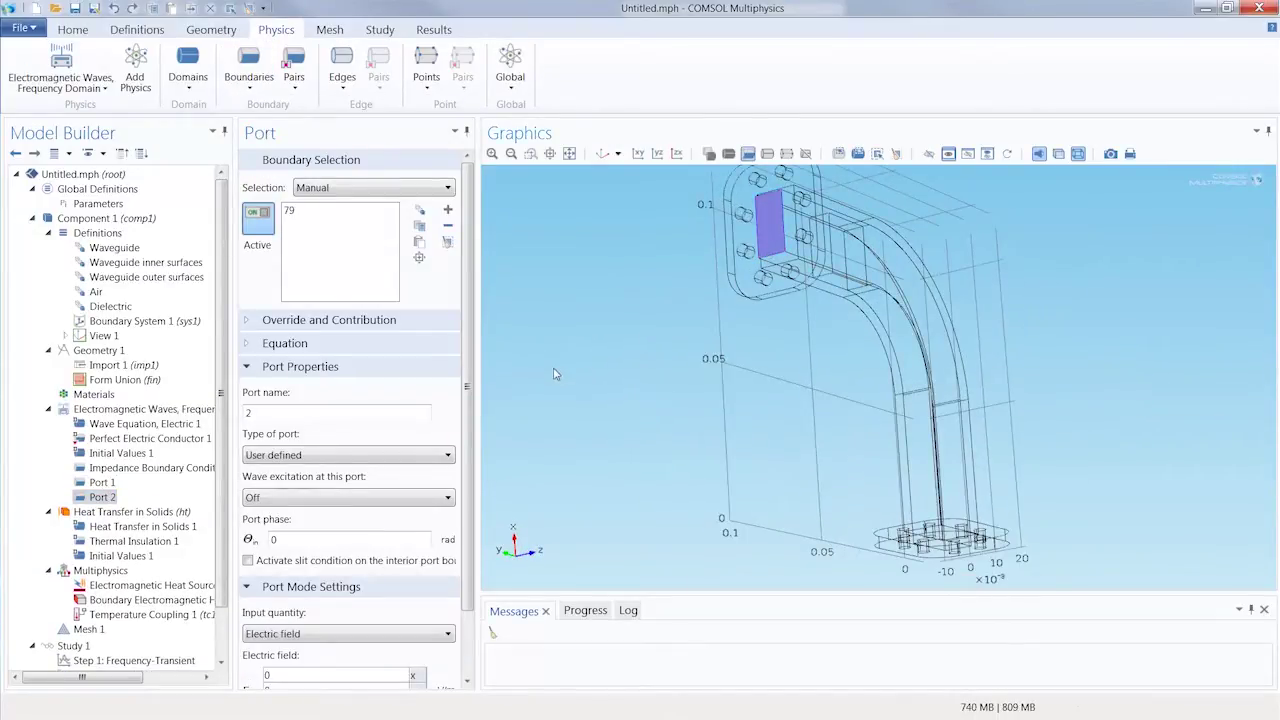
left_click(445, 457)
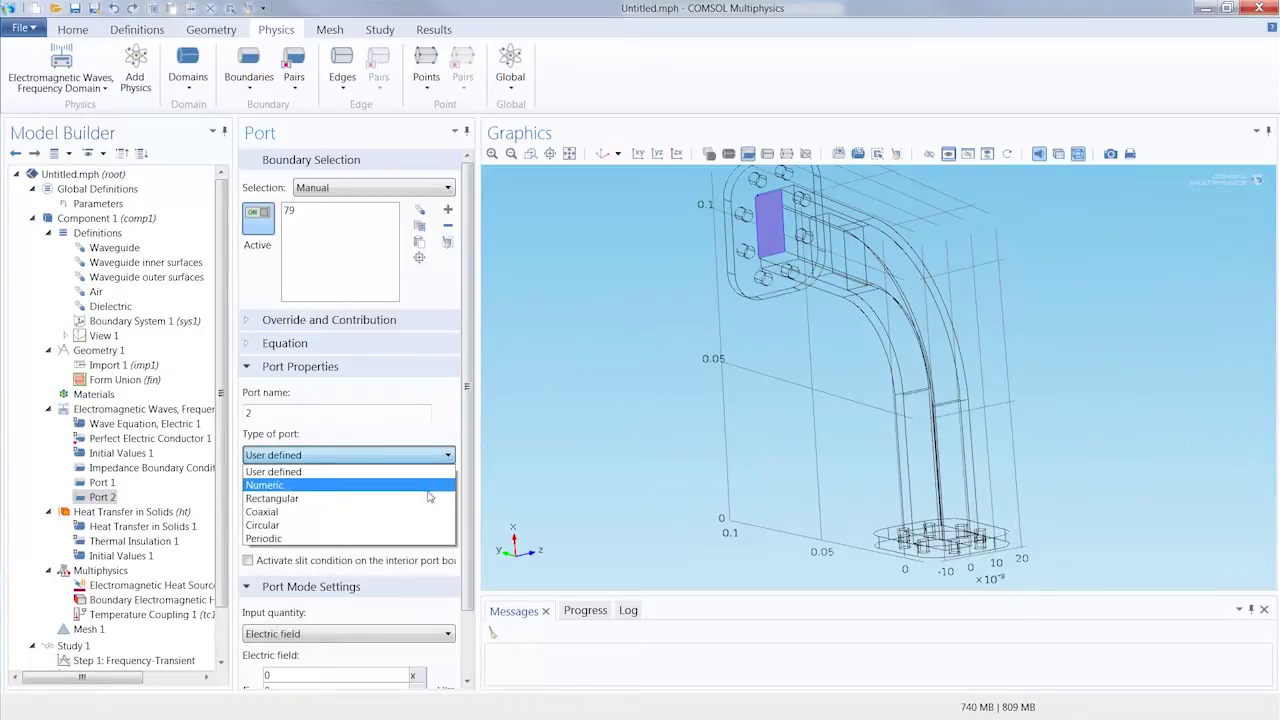
left_click(428, 497)
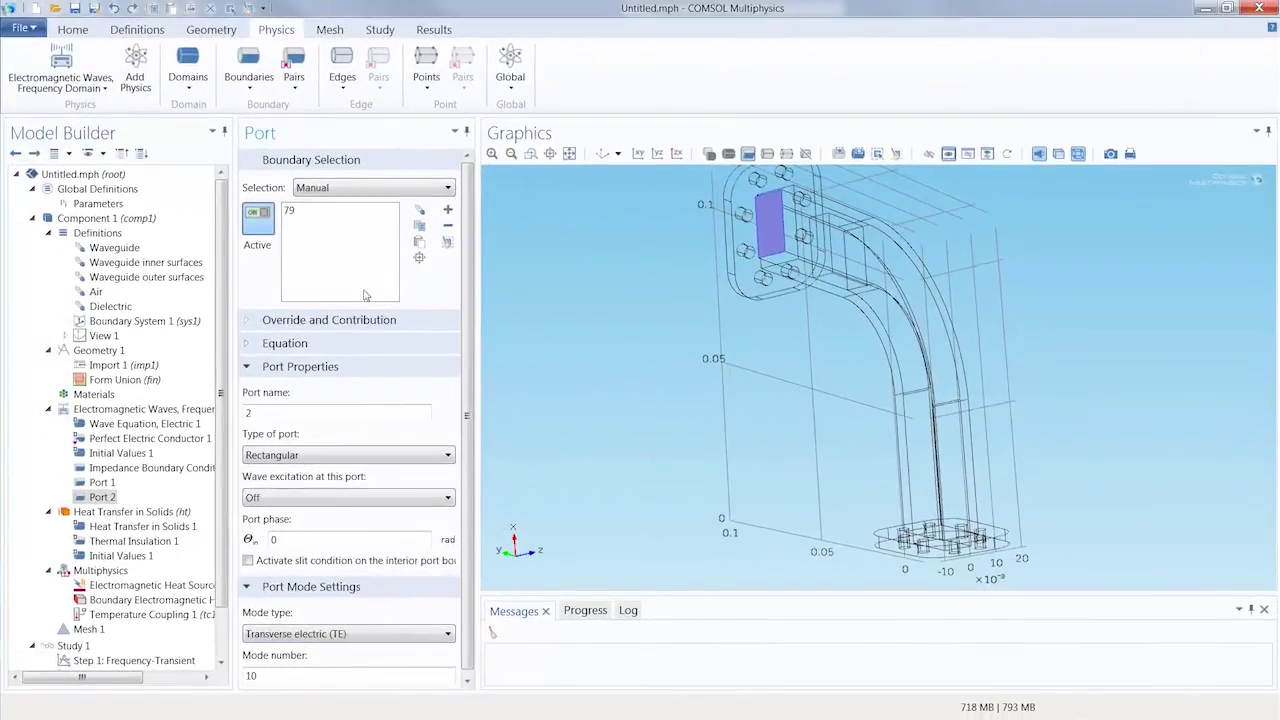
- Remove air domain 2 from Heat Transfer in Solids, leaving domains 1 and 3
left_click(103, 93)
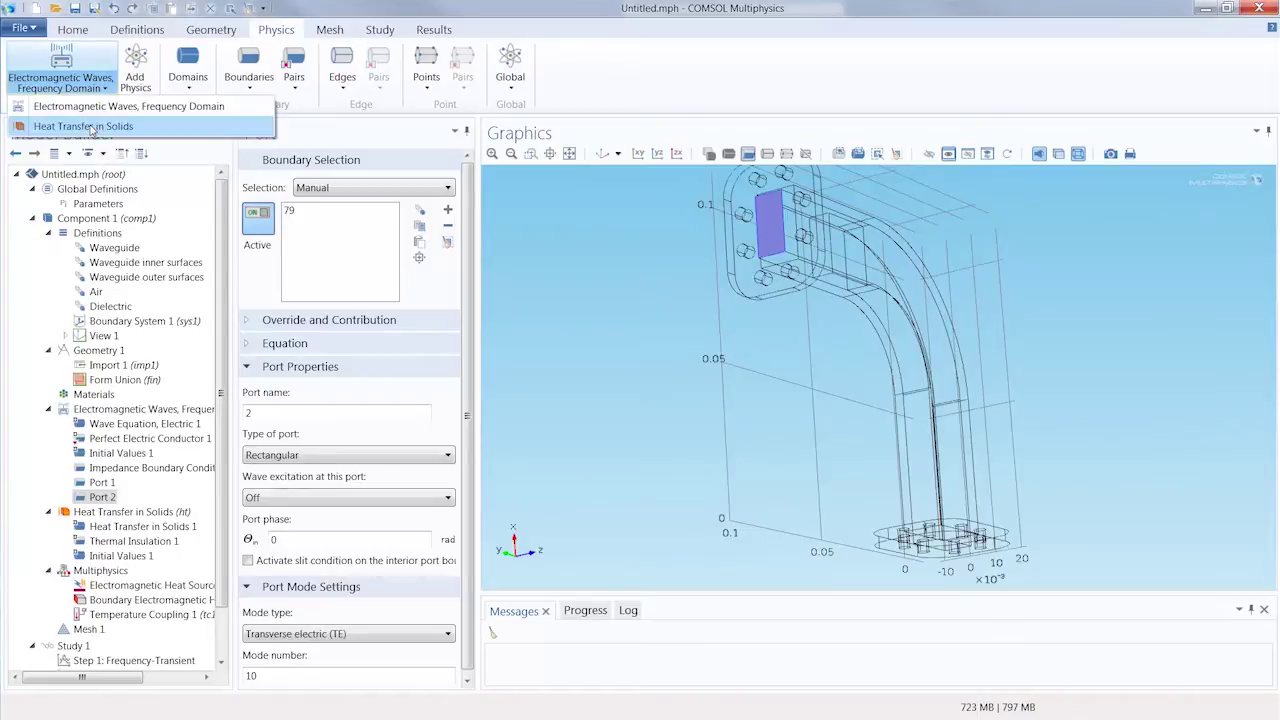
left_click(90, 127)
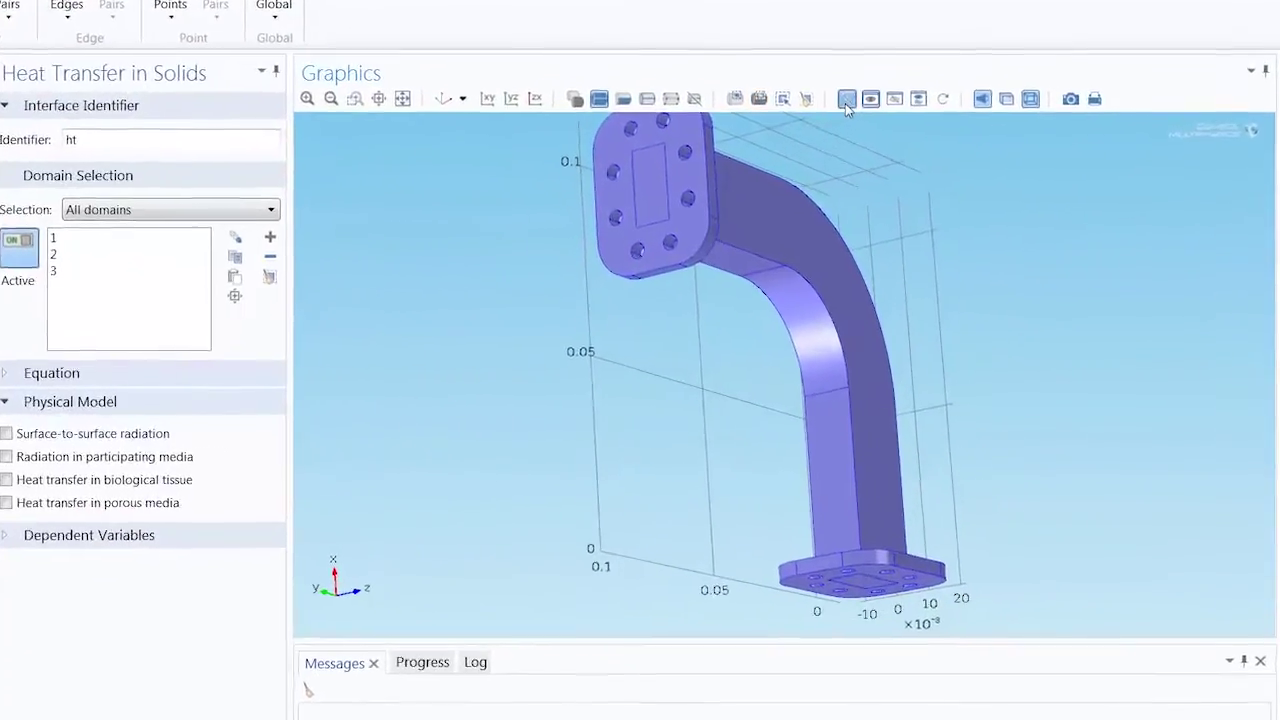
left_click(845, 103)
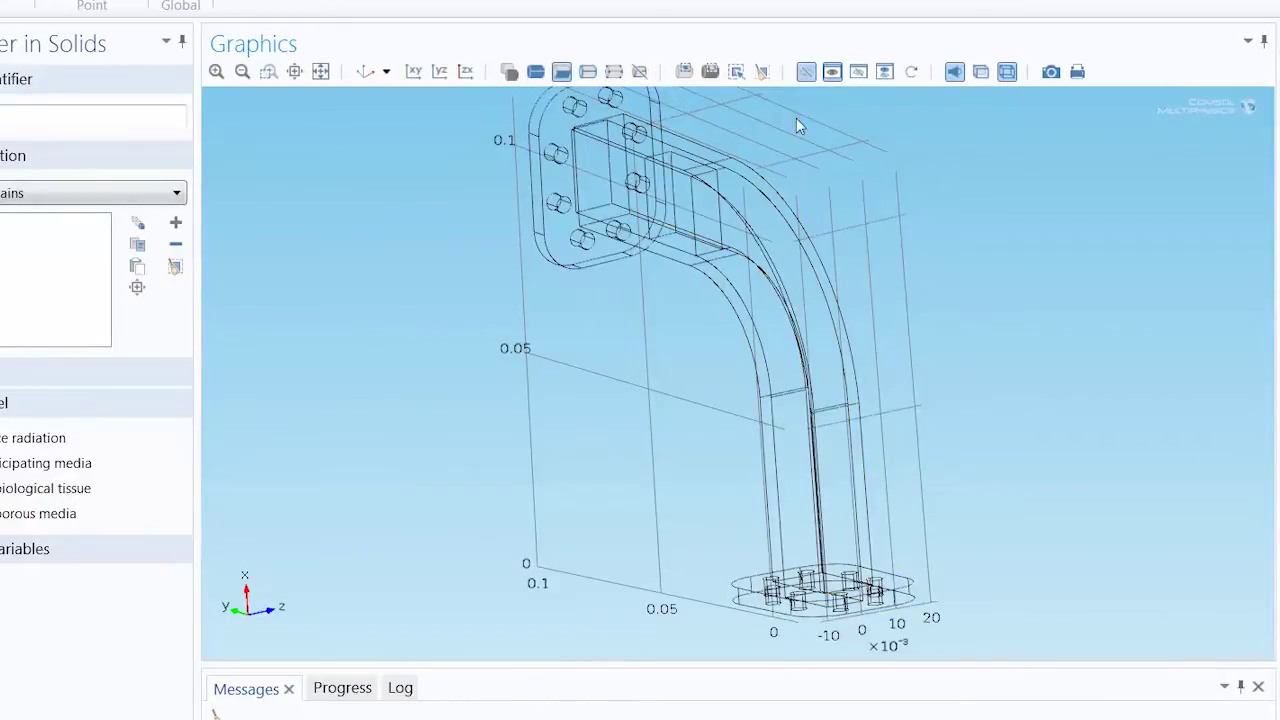
left_click(805, 72)
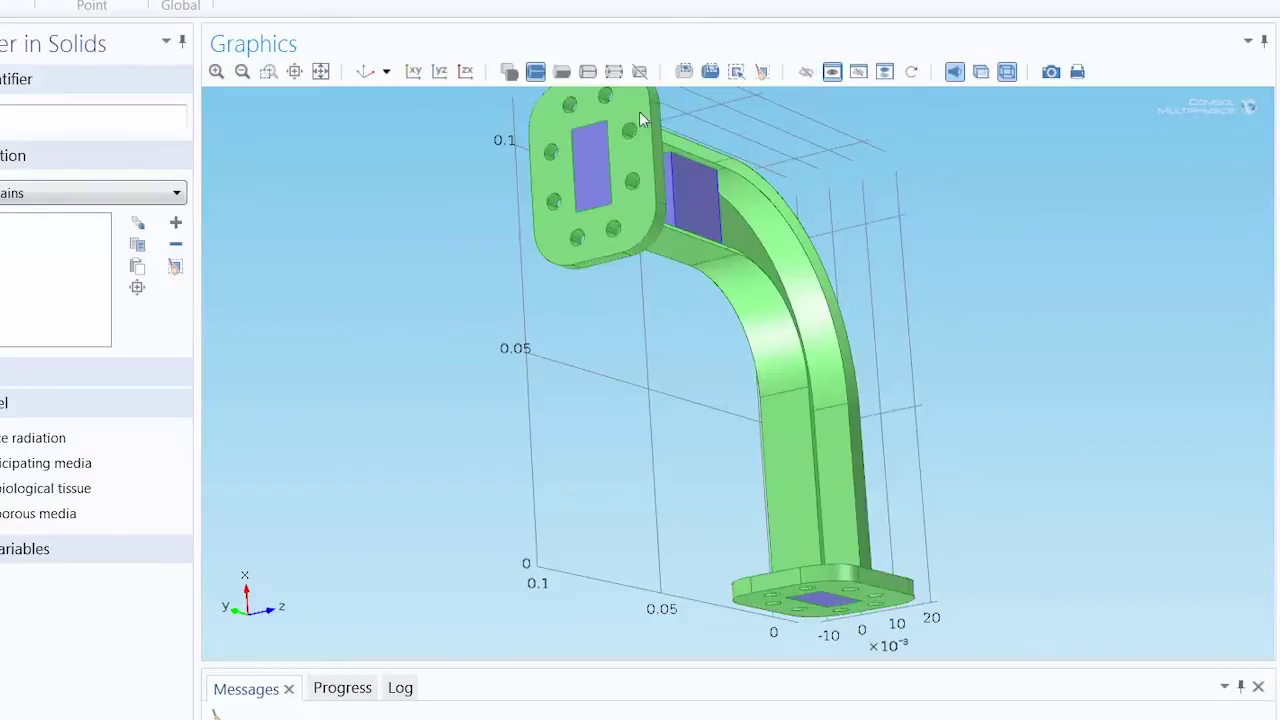
left_click(365, 72)
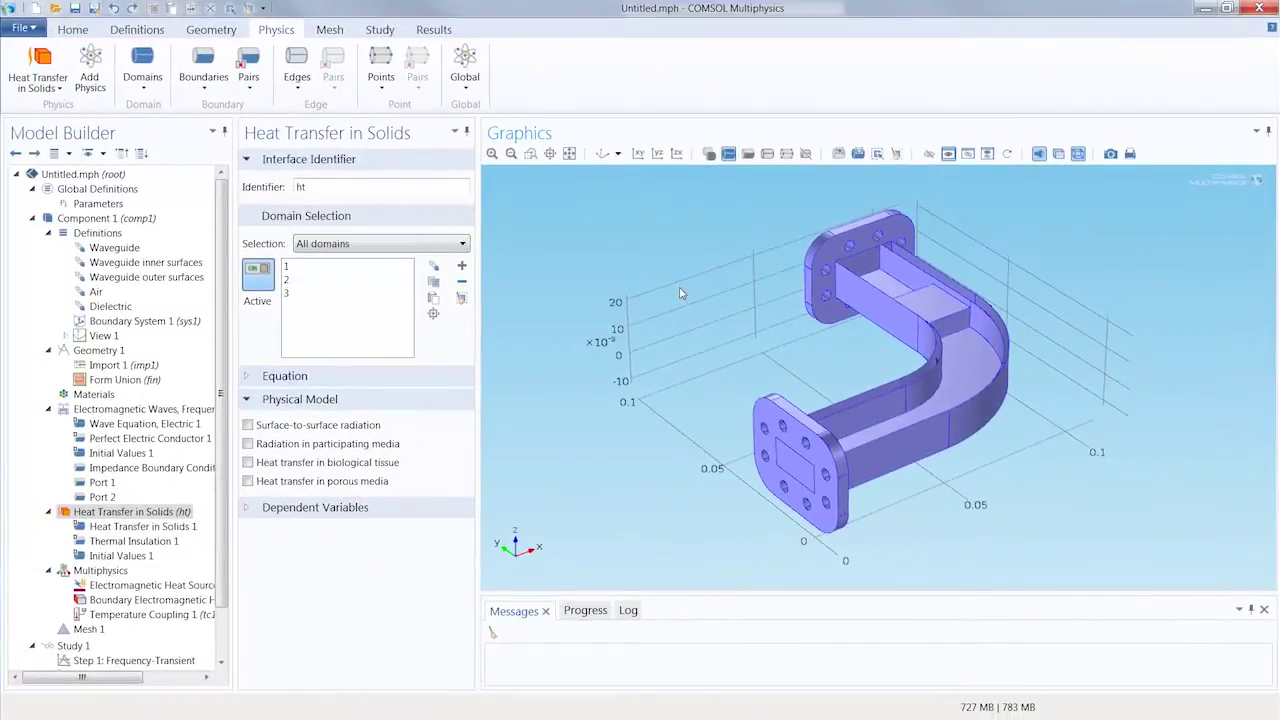
left_click(390, 291)
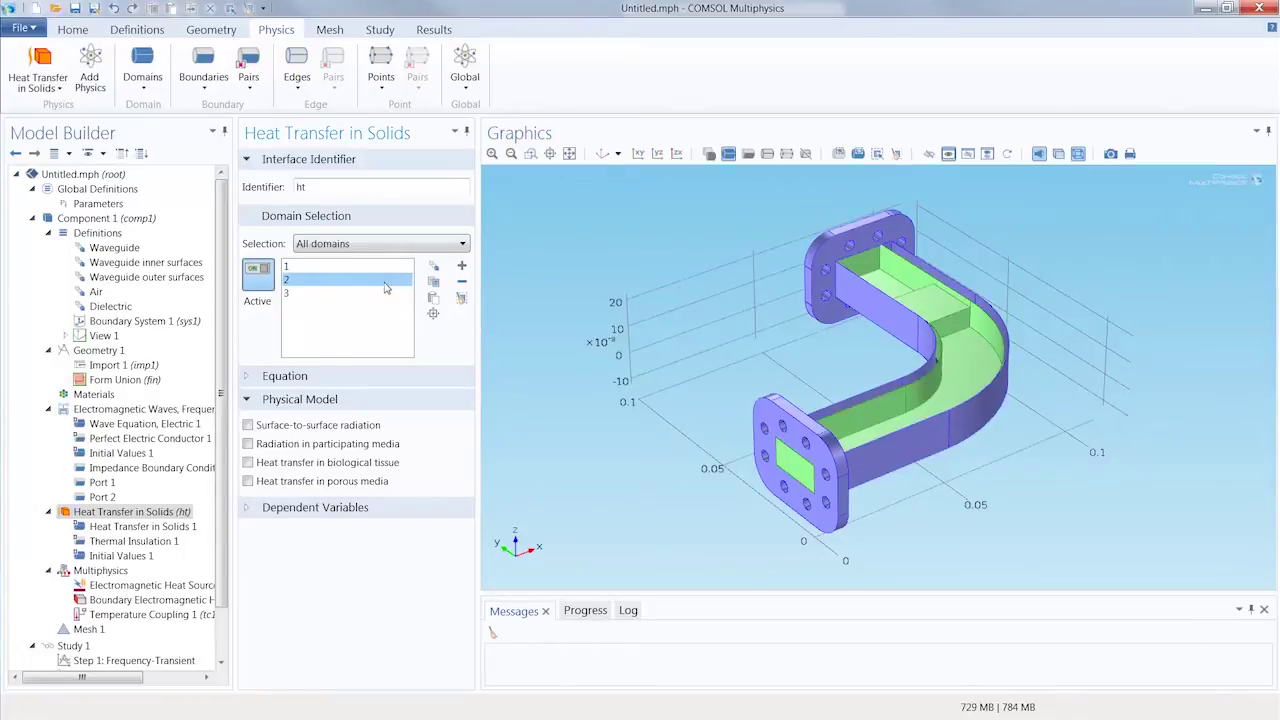
left_click(462, 282)
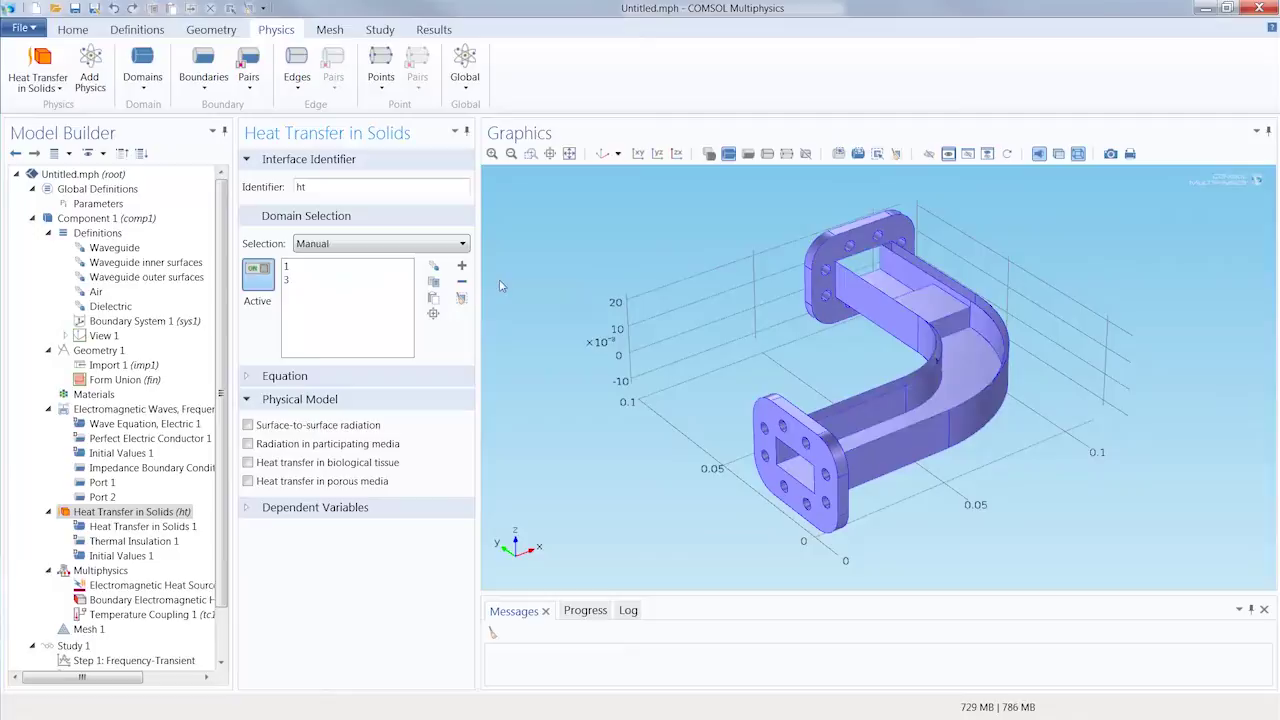
- Add a 293.15 K Temperature condition on flange faces, boundaries 1 and 60
left_click(218, 89)
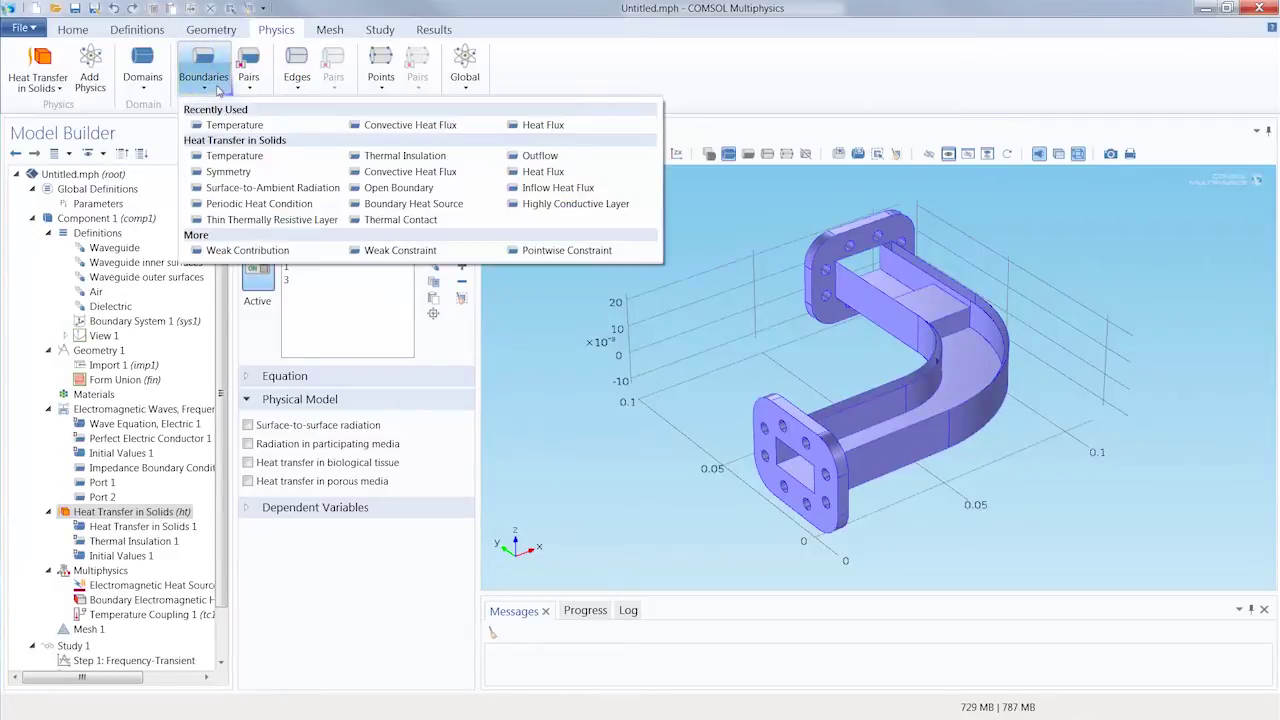
left_click(236, 157)
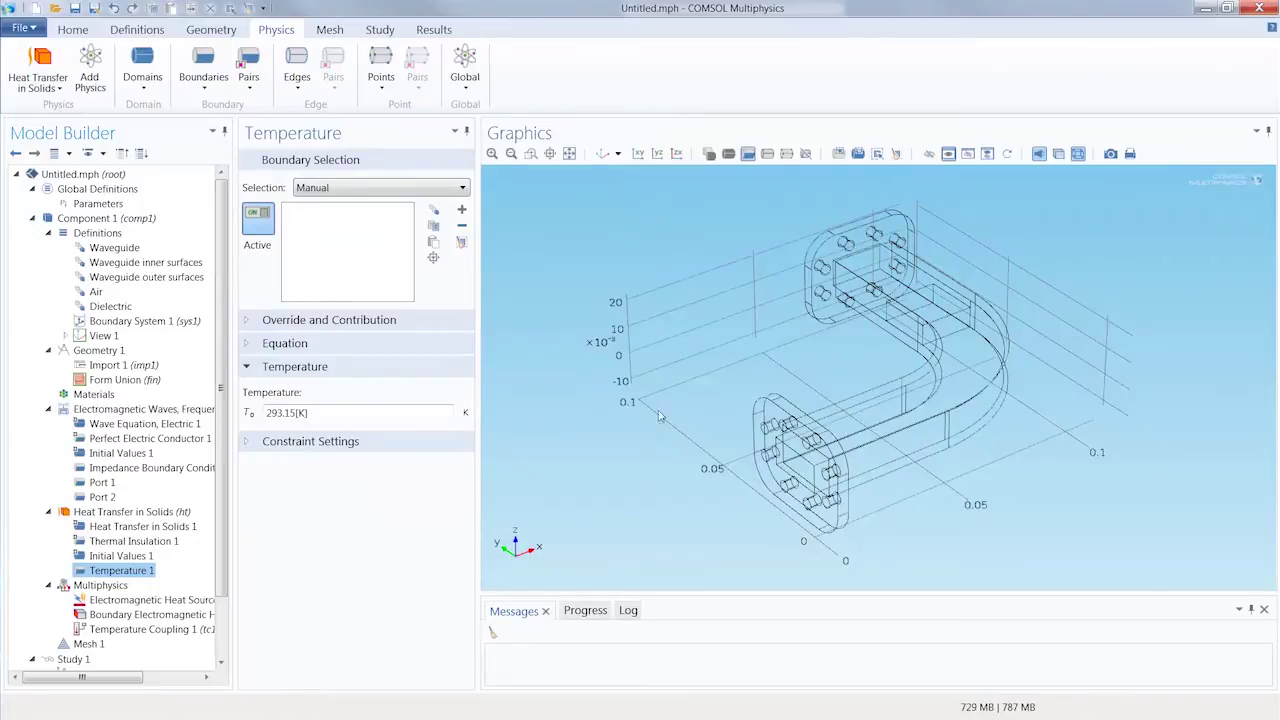
left_click(762, 446)
left_click_drag(762, 446, 793, 313)
left_click(803, 265)
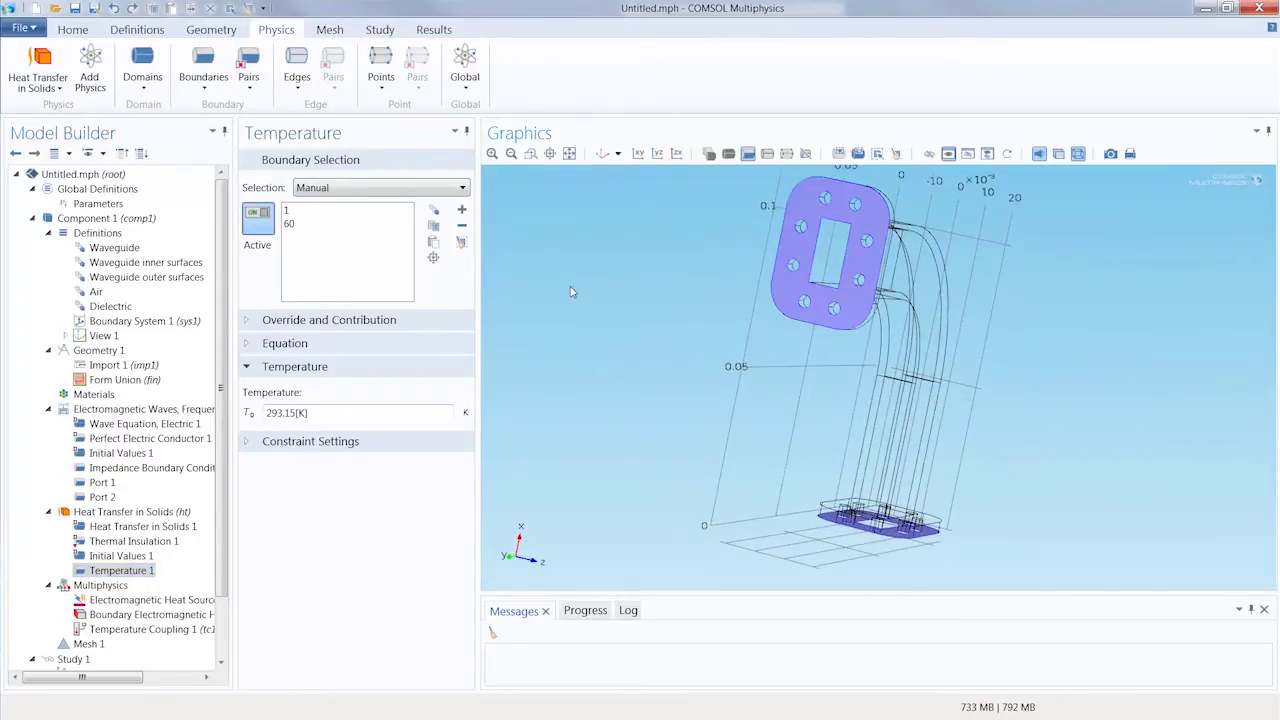
left_click_drag(680, 282, 547, 422)
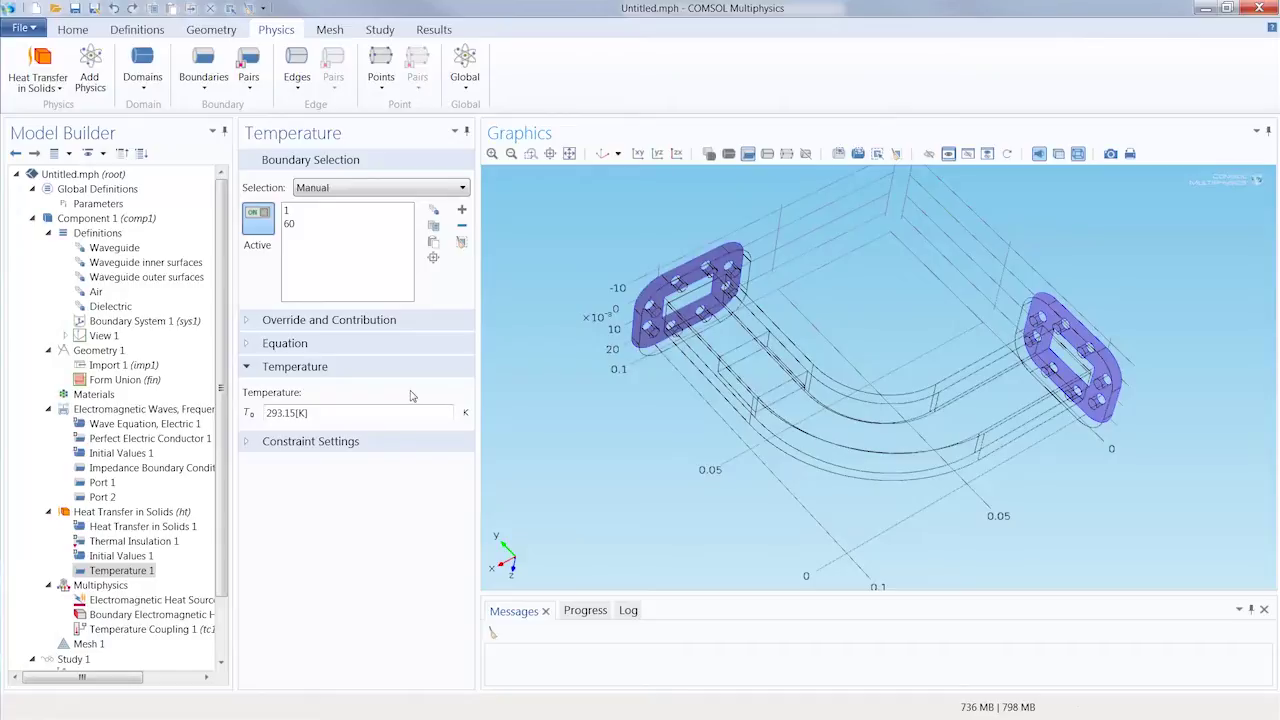
- Add Convective Heat Flux on the Waveguide outer surfaces with h = 5 W/(m²·K)
left_click(206, 86)
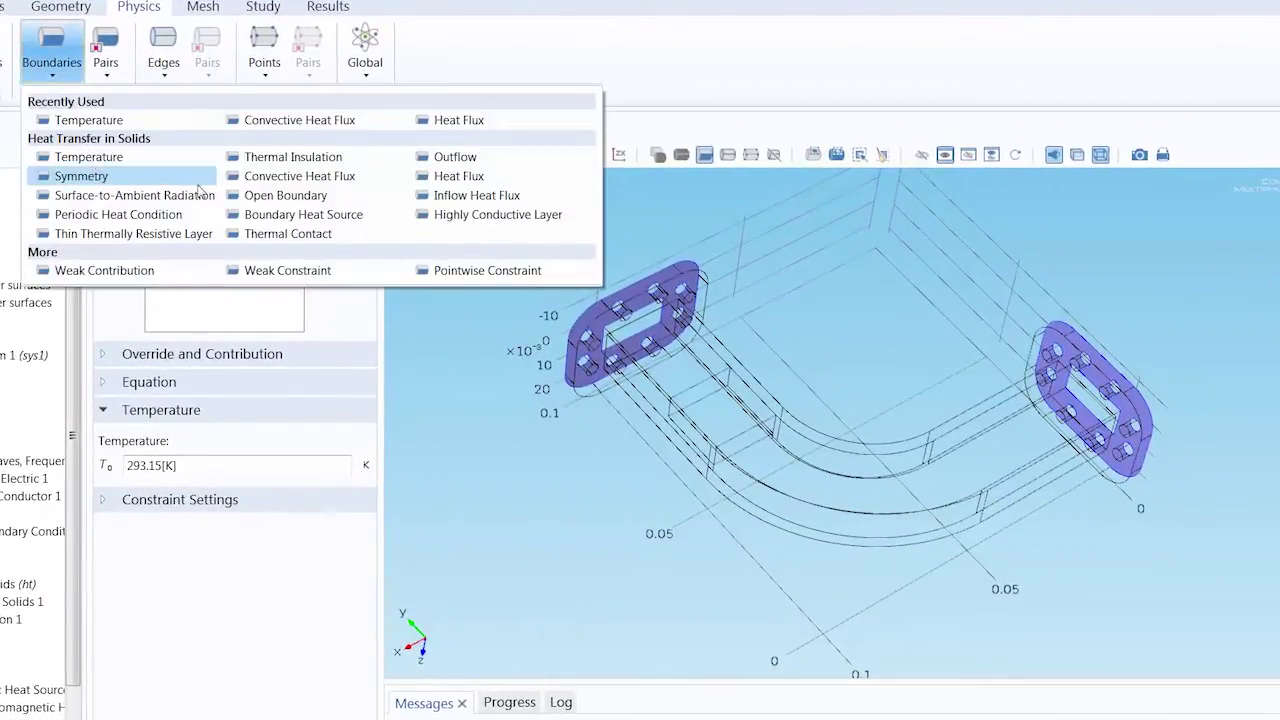
left_click(299, 176)
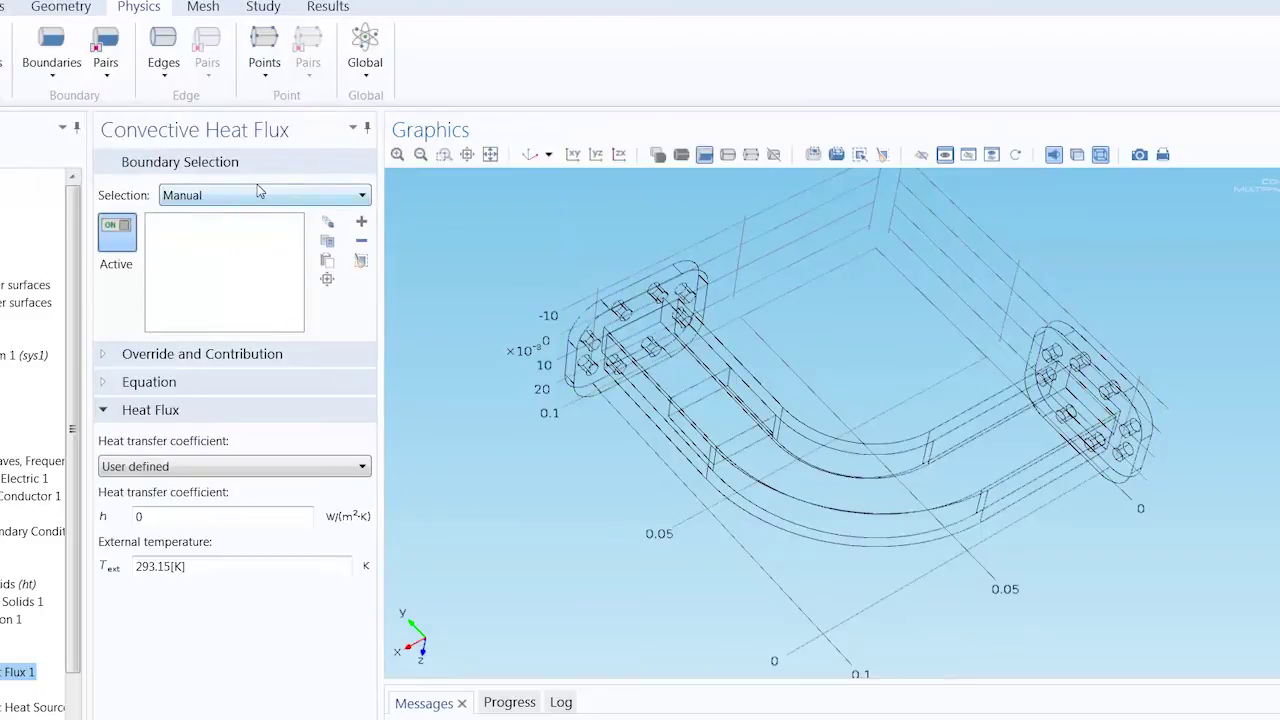
left_click(258, 196)
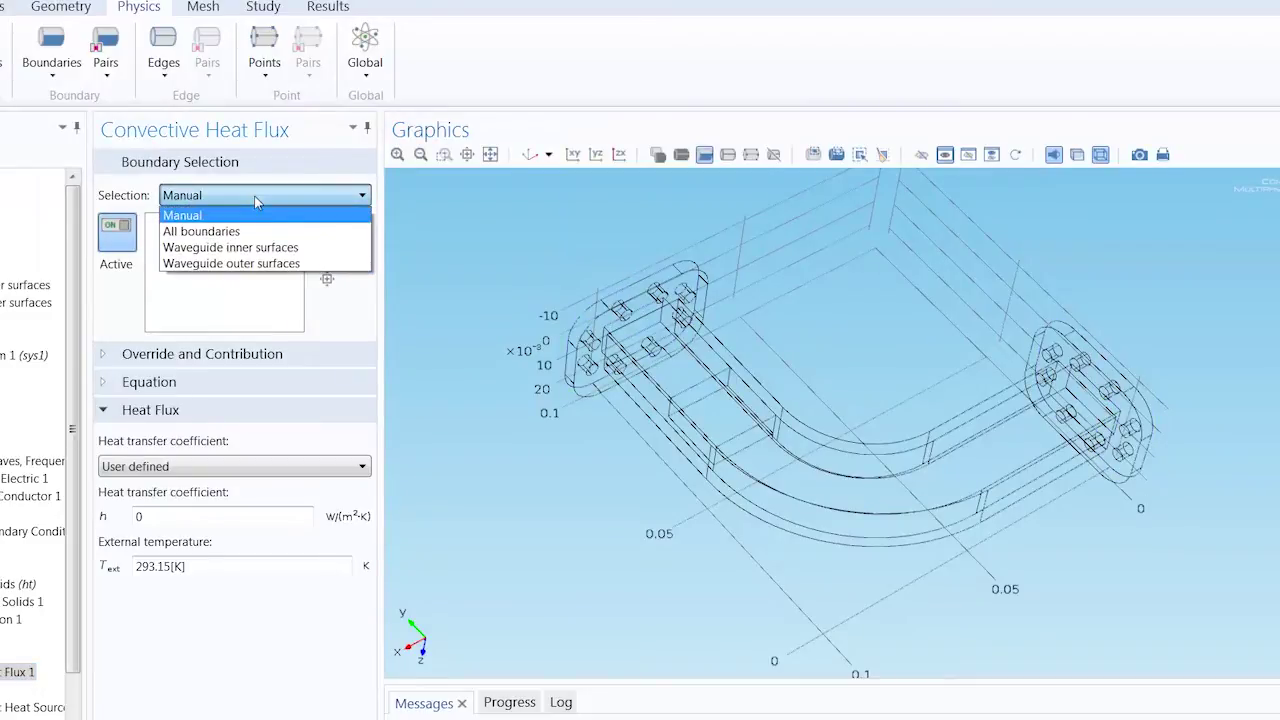
left_click(250, 265)
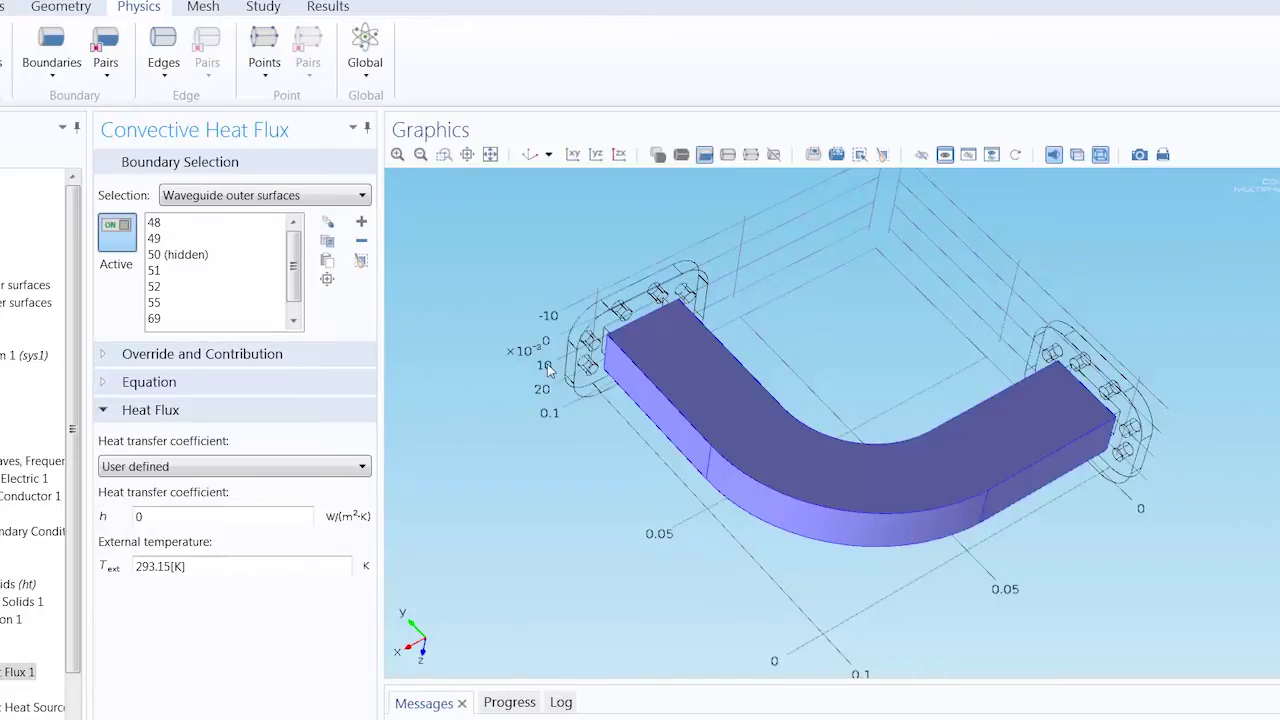
double_click(182, 516)
type("5")
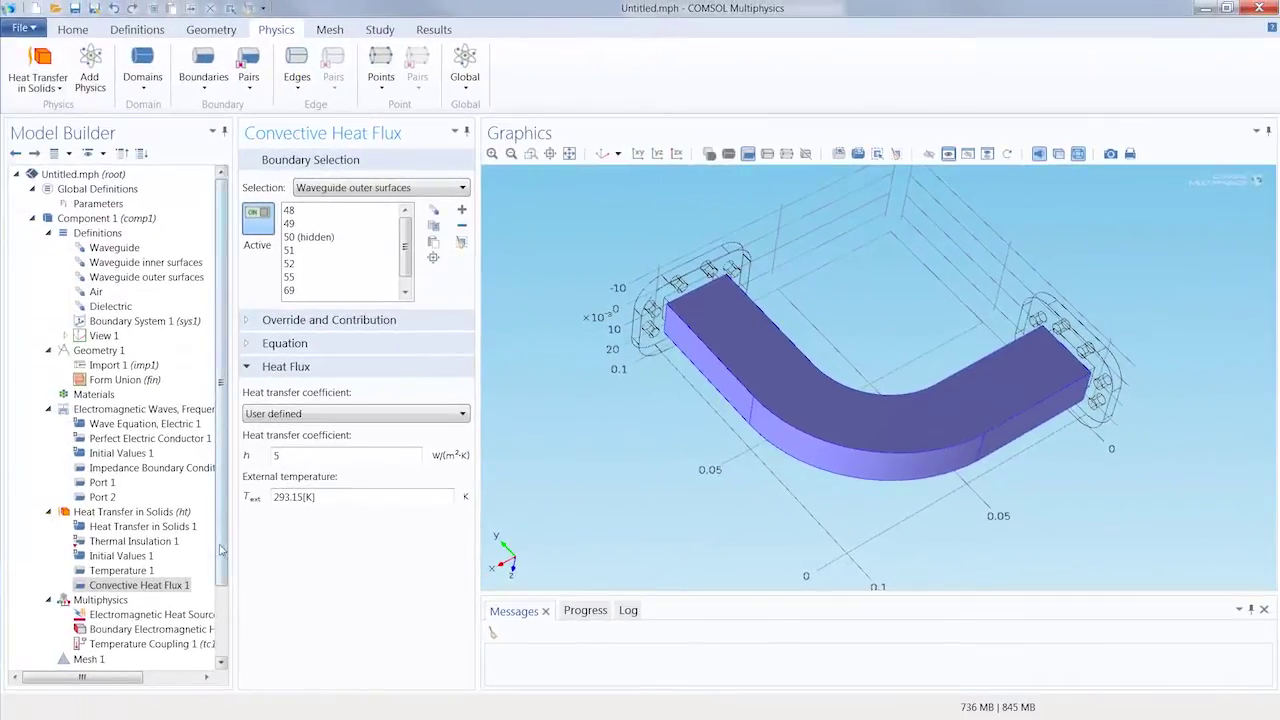
scroll(222, 549, "down", 2)
- Review the Electromagnetic Heat Source and Boundary Electromagnetic Heat Source couplings, orbiting to see the heated boundaries
left_click(118, 515)
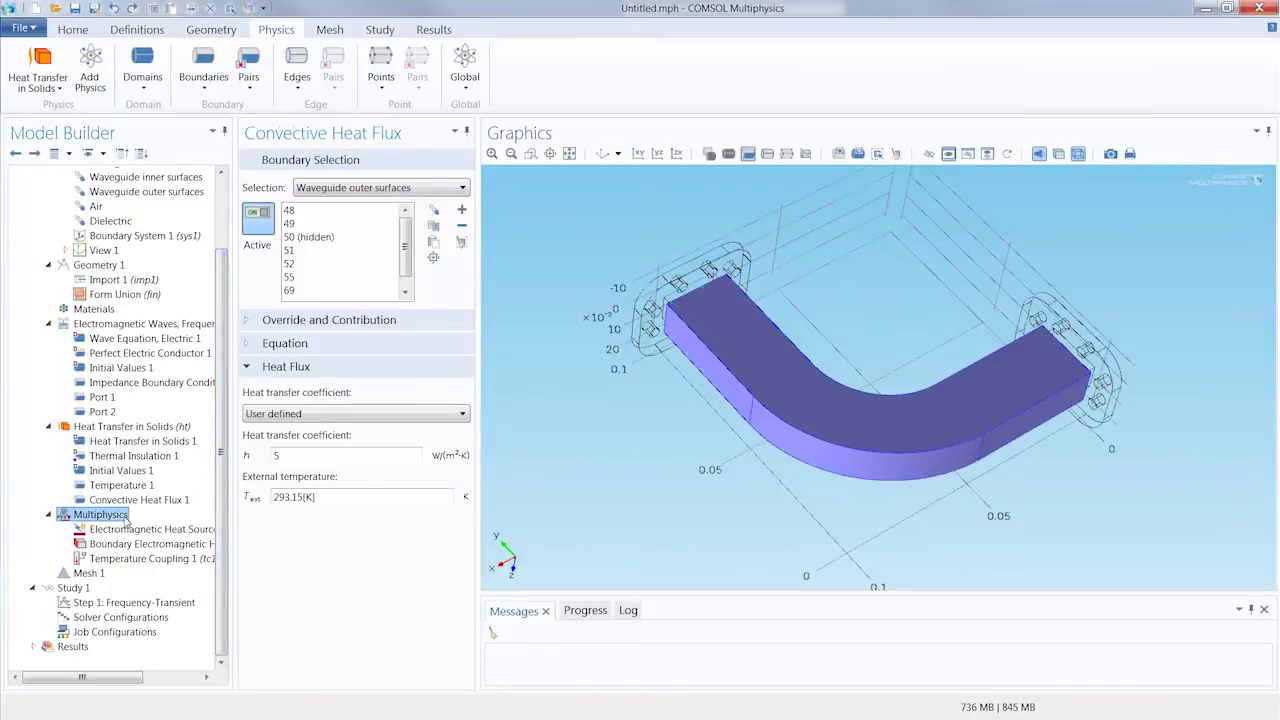
left_click(197, 537)
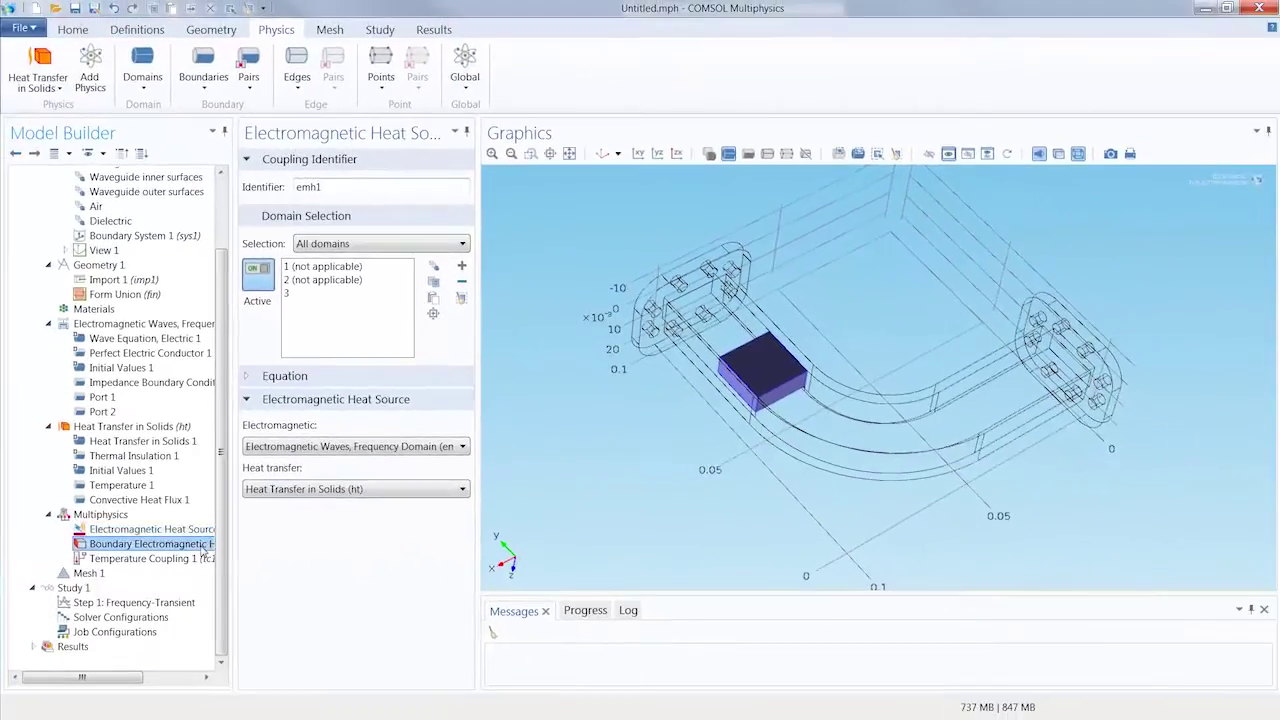
left_click(205, 546)
left_click_drag(607, 417, 810, 497)
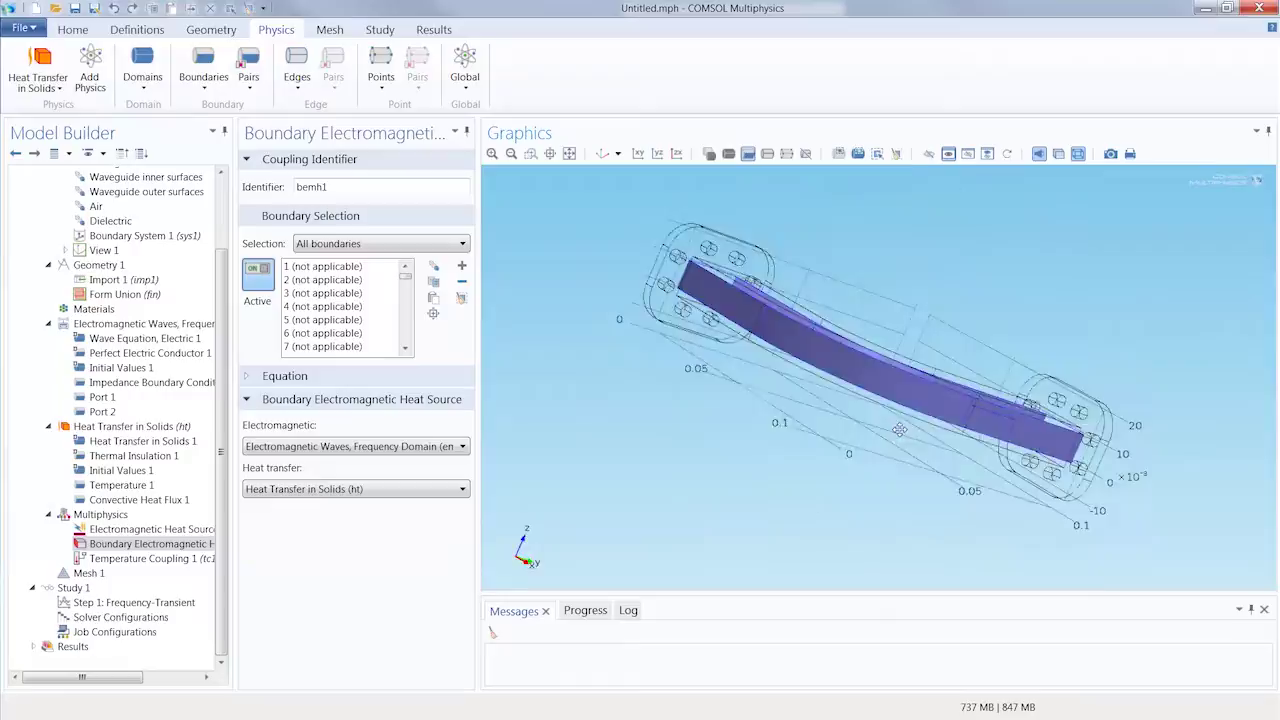
left_click_drag(899, 429, 1036, 370)
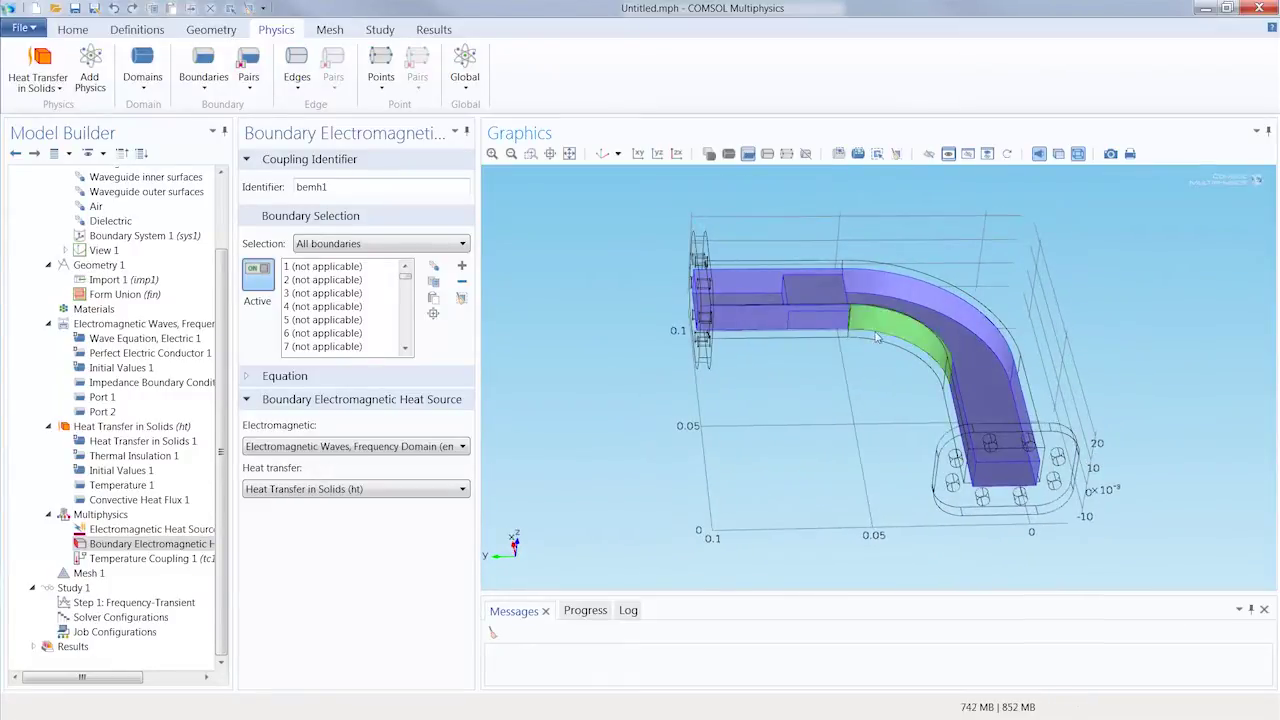
left_click_drag(672, 379, 647, 375)
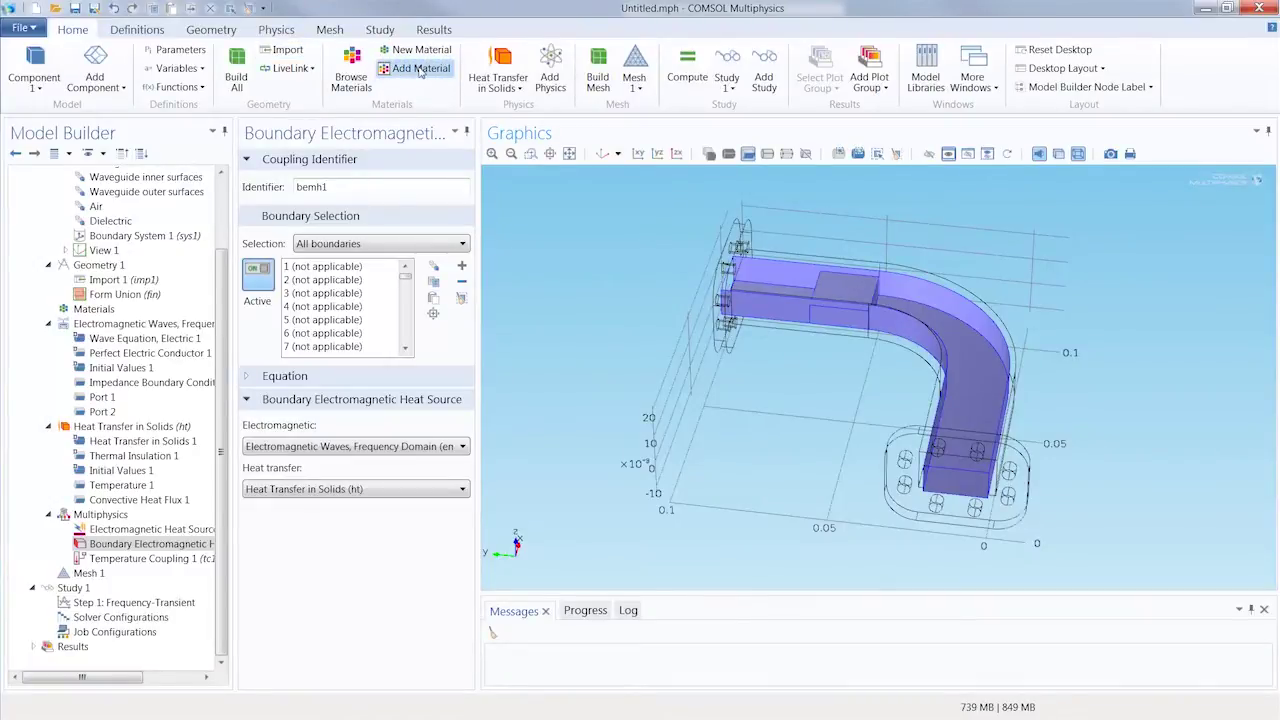
- Add Aluminum from the built-in materials and assign it to the Waveguide domain
left_click(420, 69)
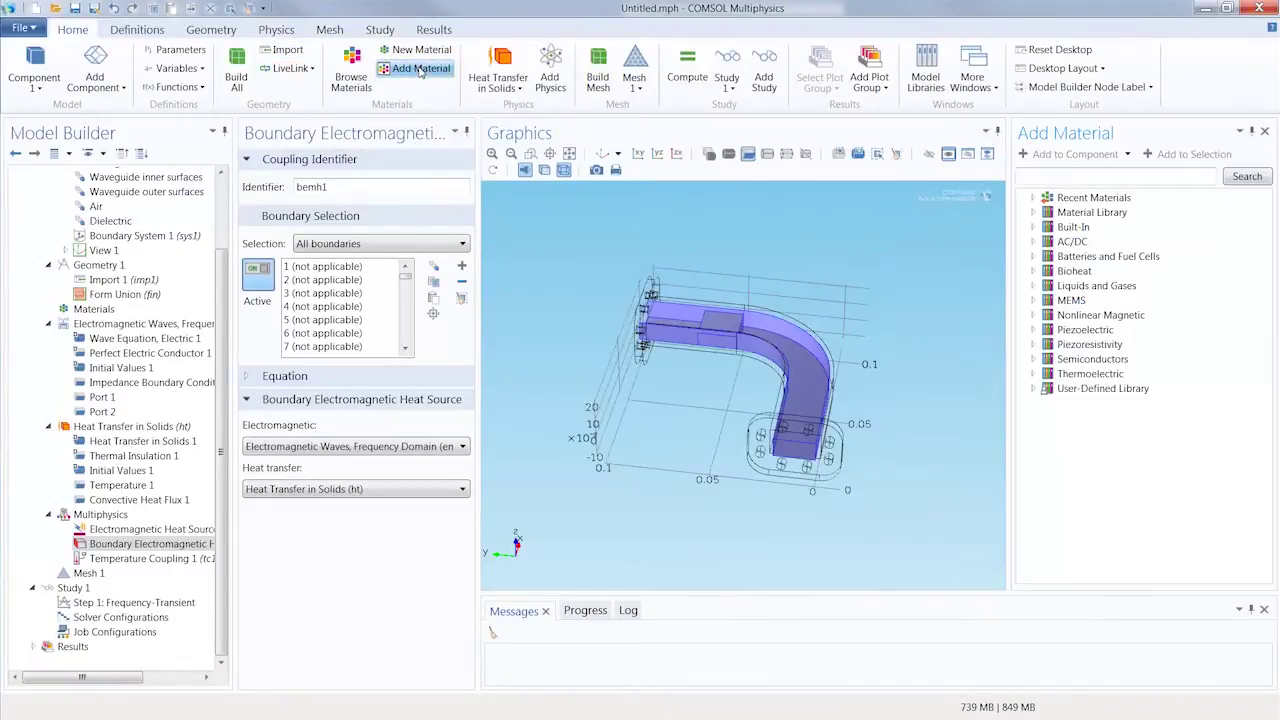
left_click(1034, 227)
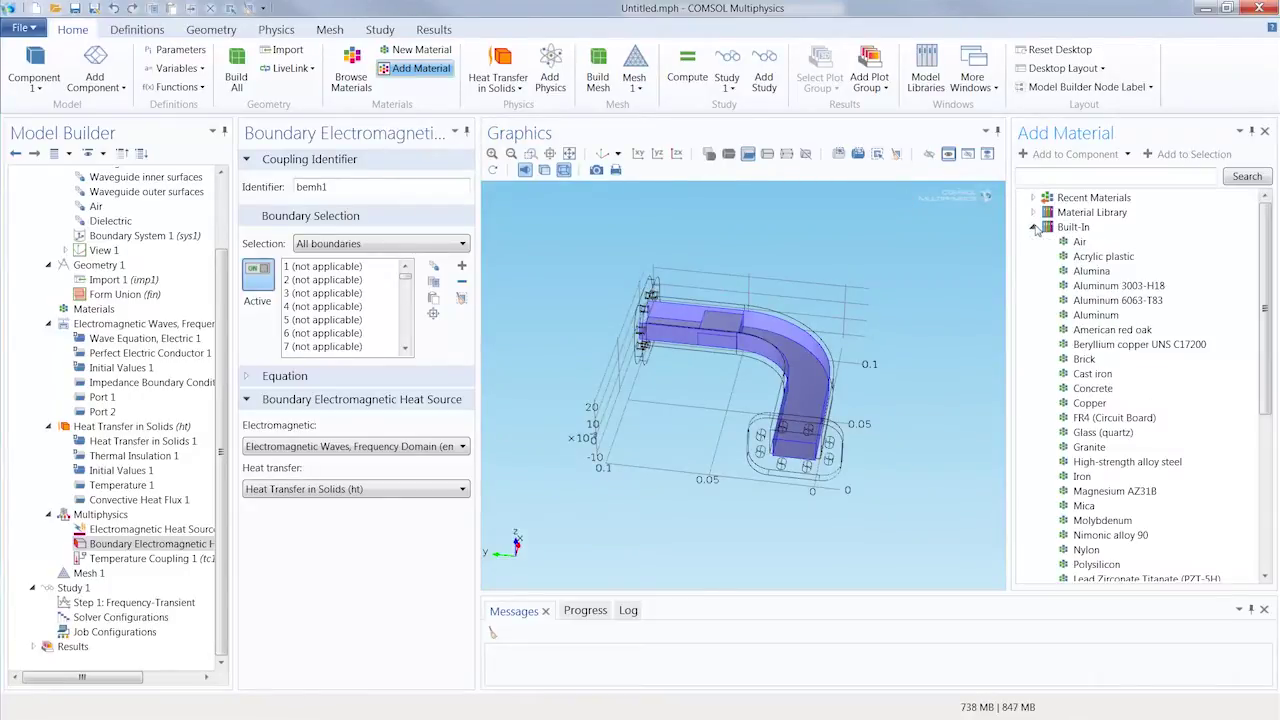
left_click(1095, 315)
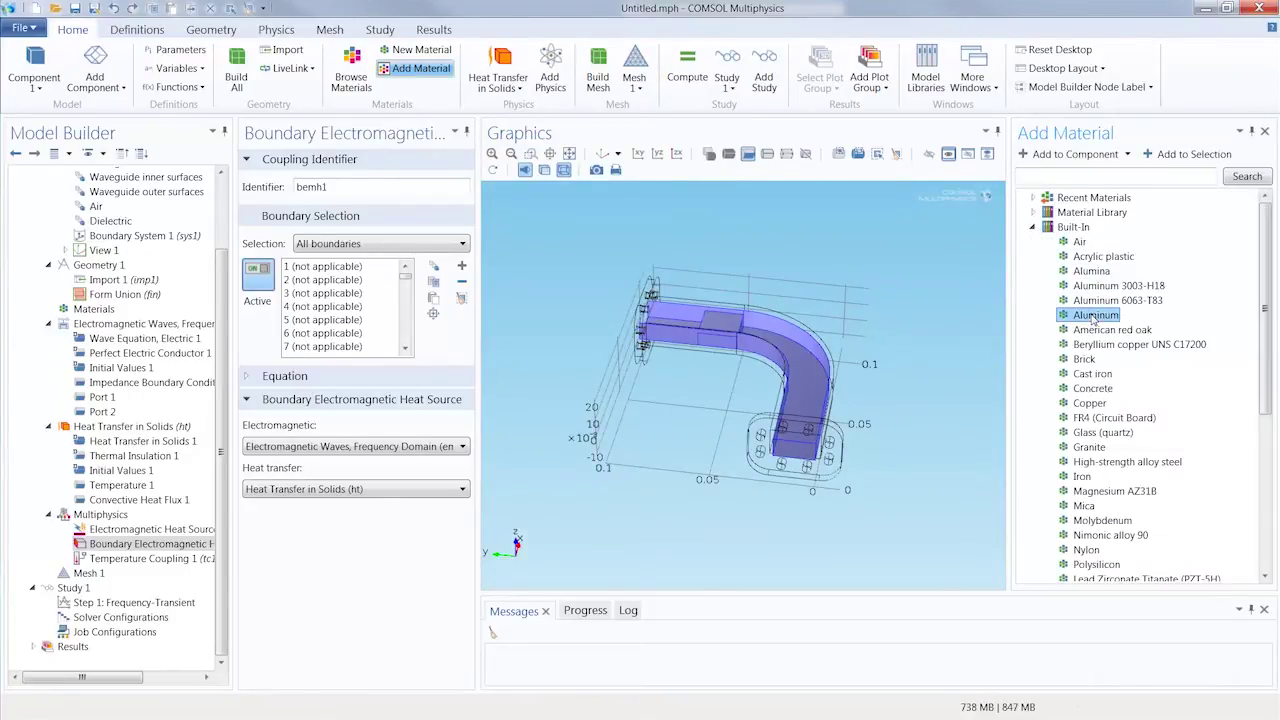
left_click(1089, 157)
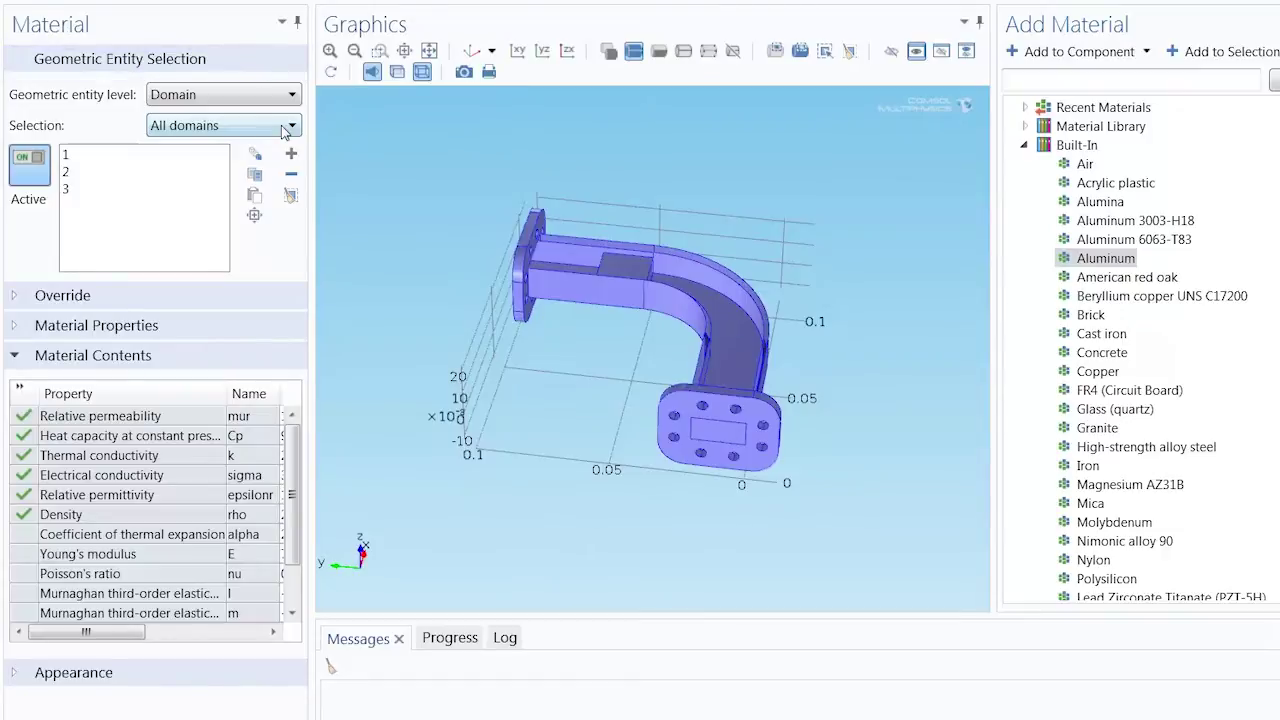
left_click(284, 128)
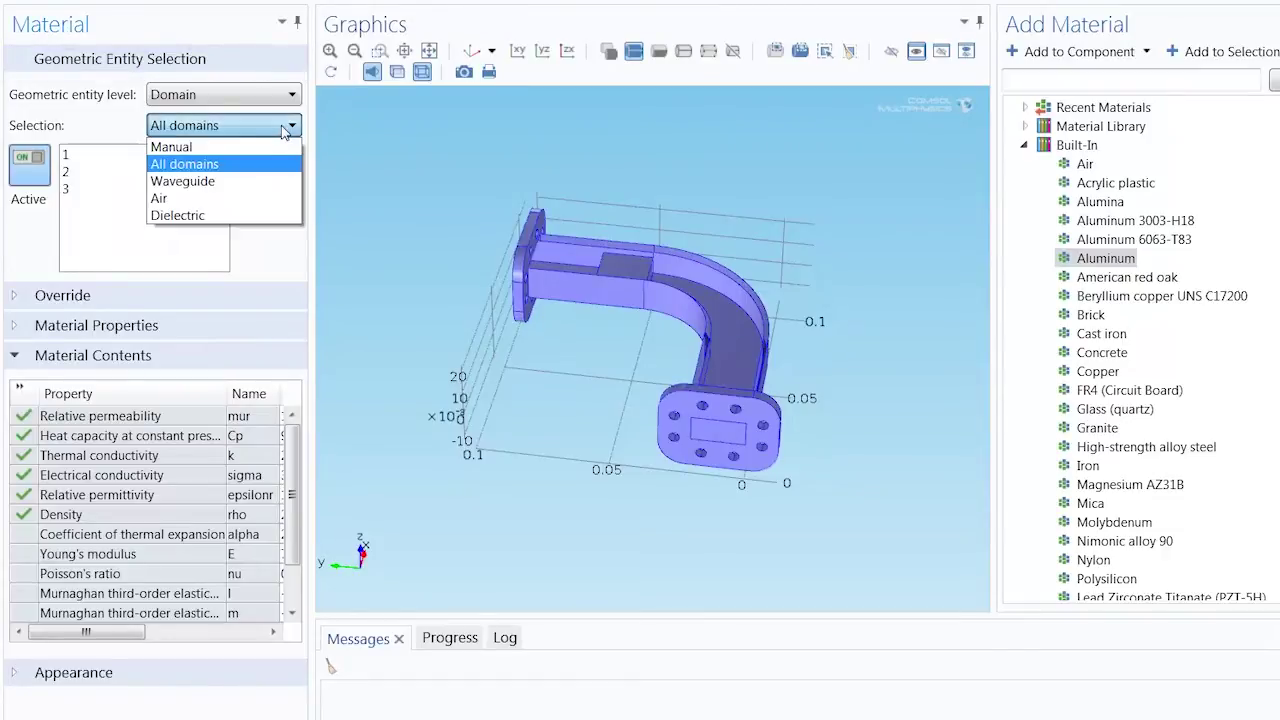
left_click(253, 181)
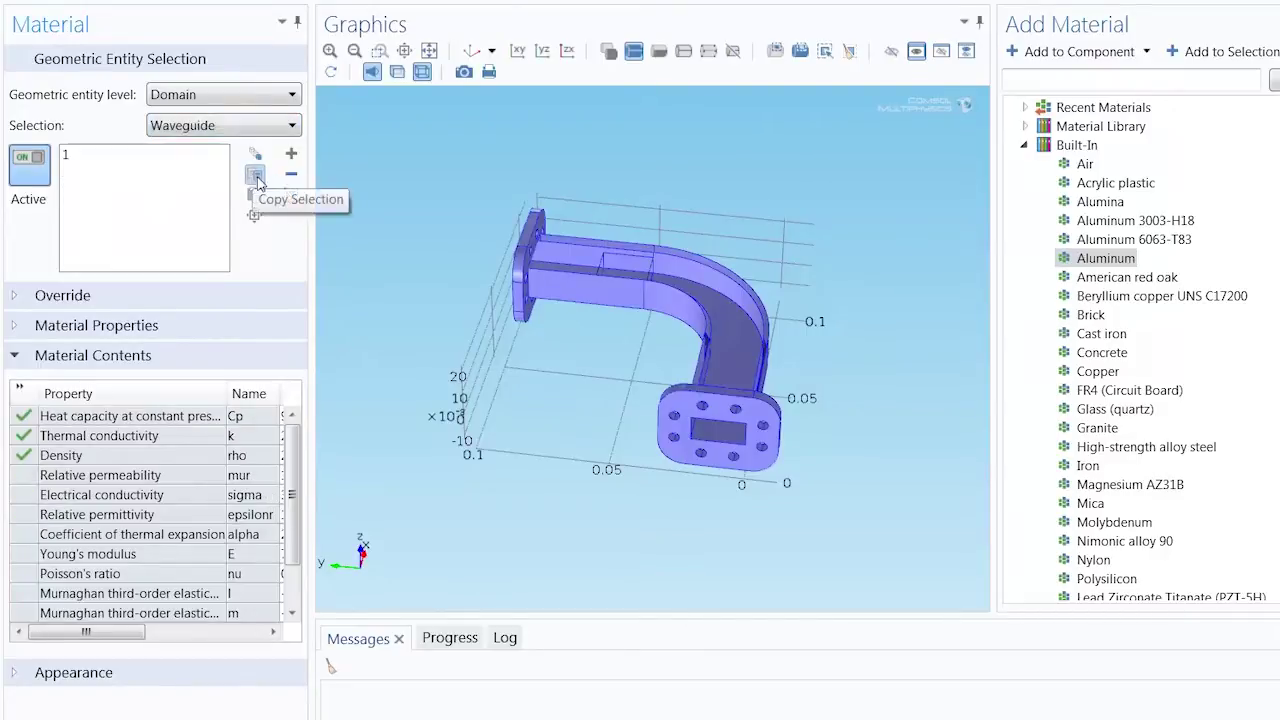
- Add Air and assign it to the Air domain
left_click(1085, 164)
left_click(1076, 52)
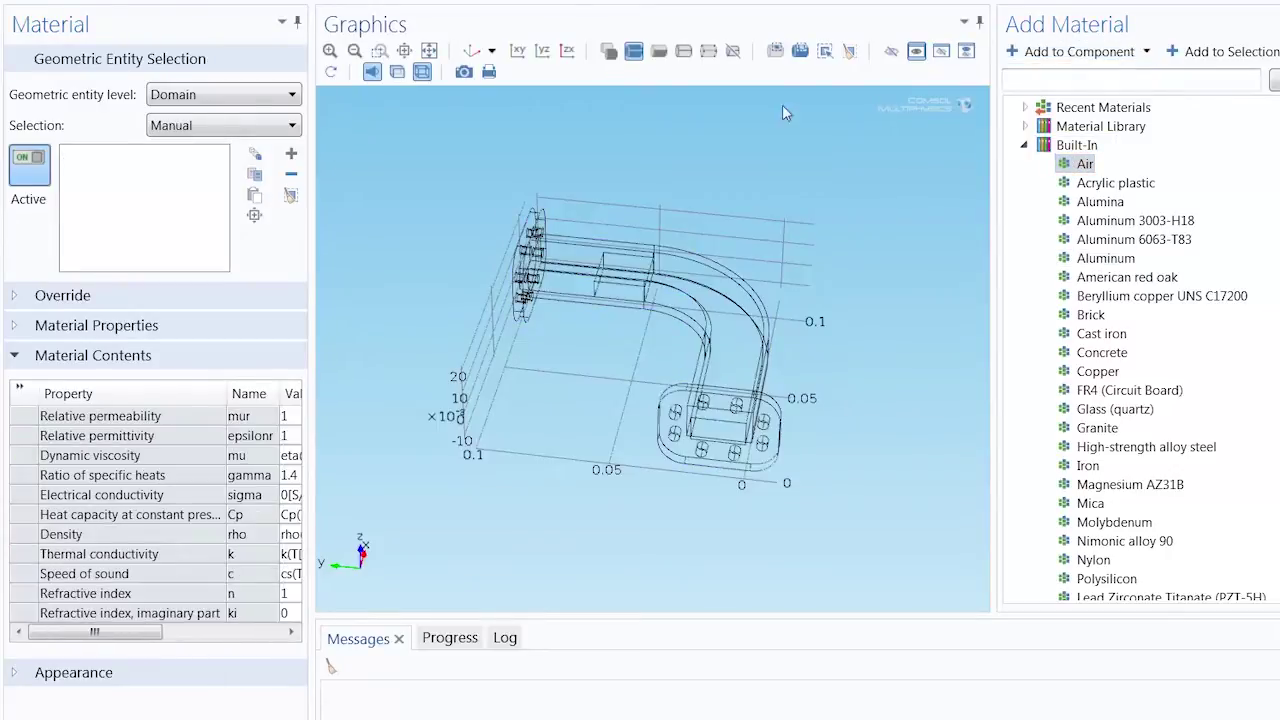
left_click(290, 125)
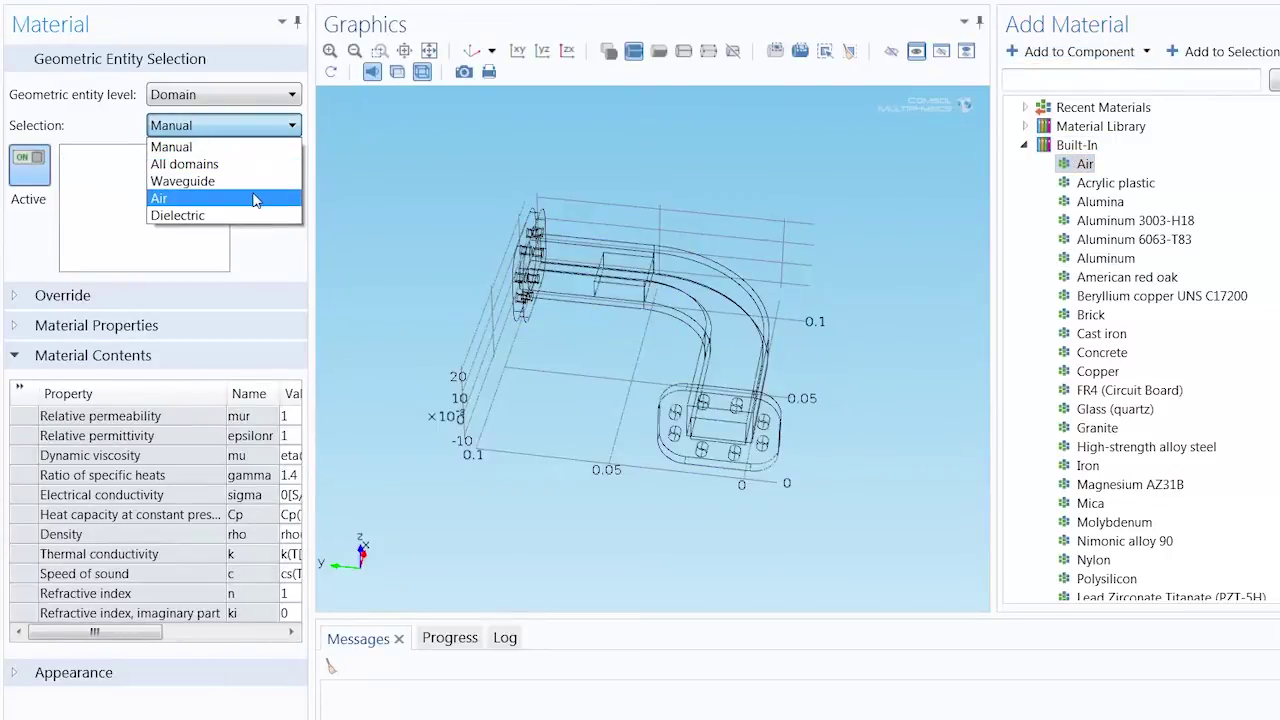
left_click(255, 197)
left_click(471, 51)
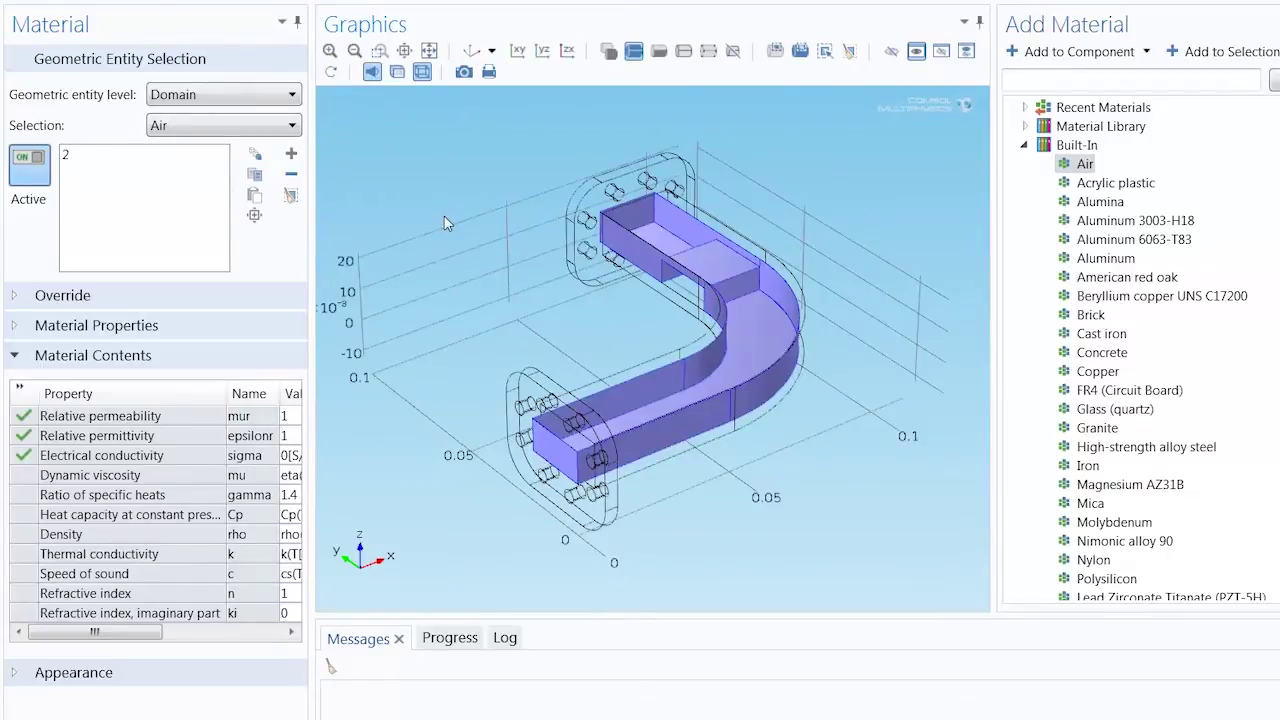
- Assign FR4 (Circuit Board) to the Dielectric domain and add Copper to the component
left_click(1093, 392)
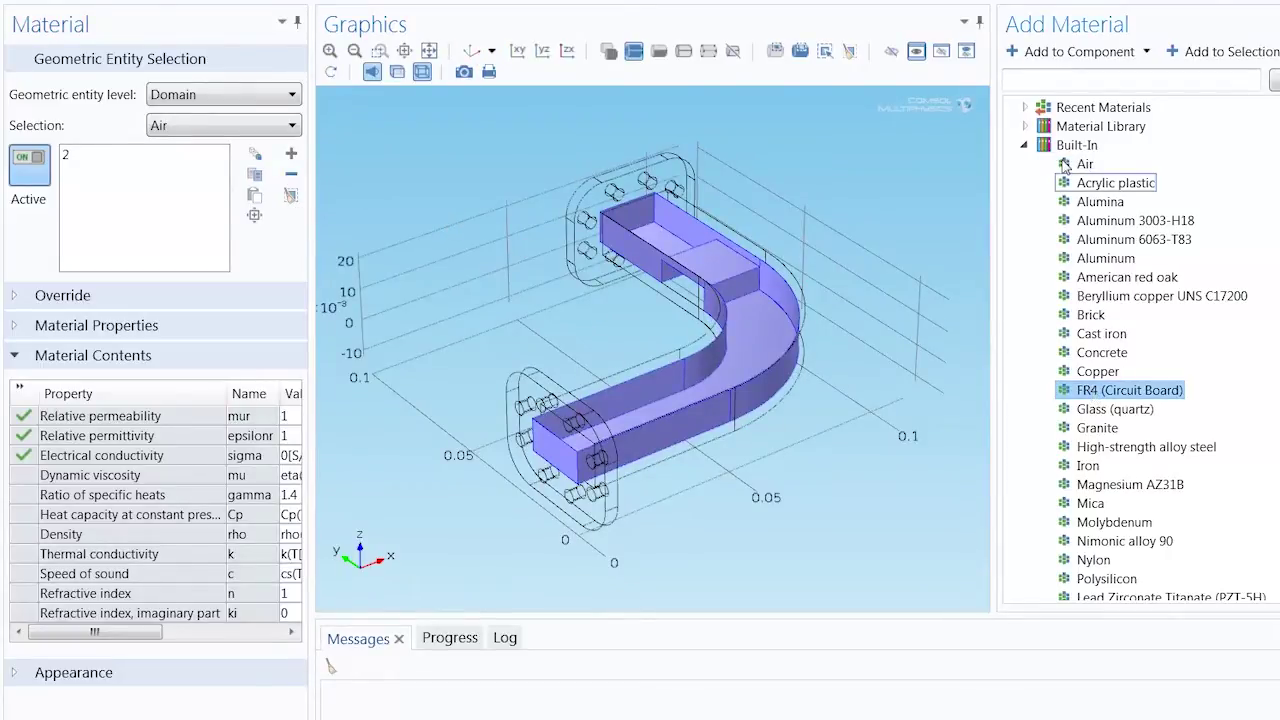
left_click(1075, 52)
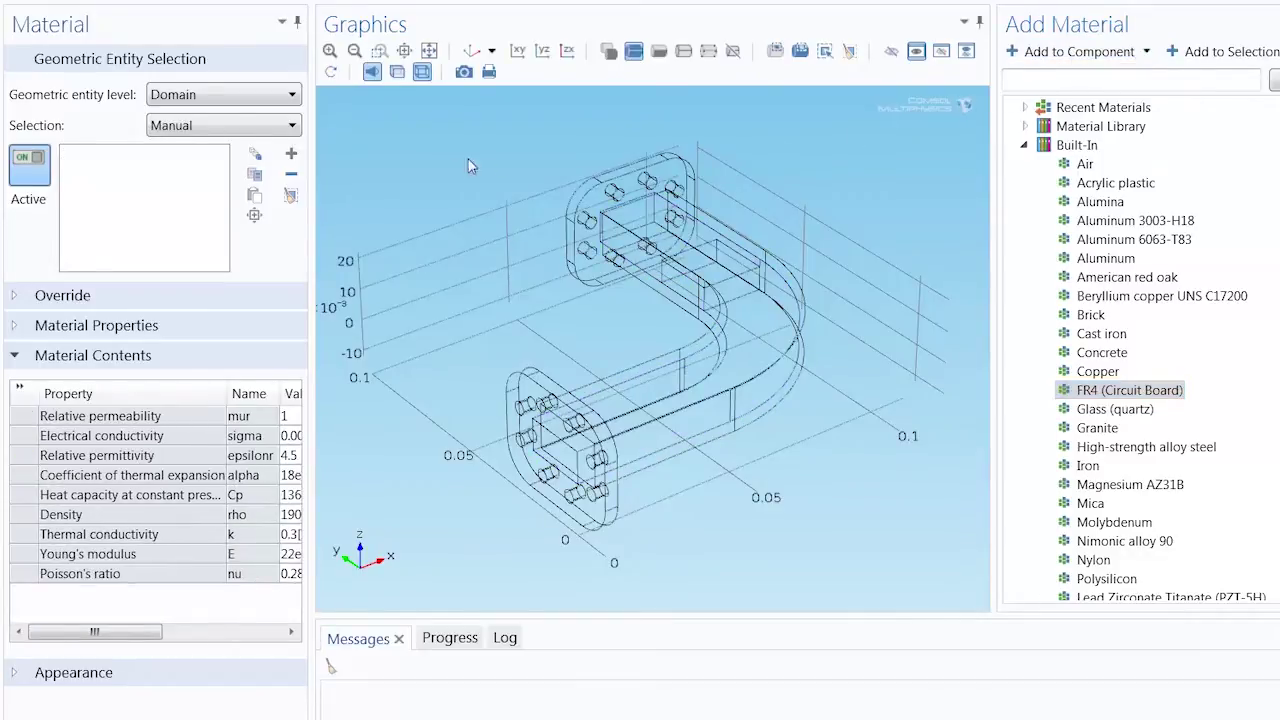
left_click(268, 136)
left_click(240, 215)
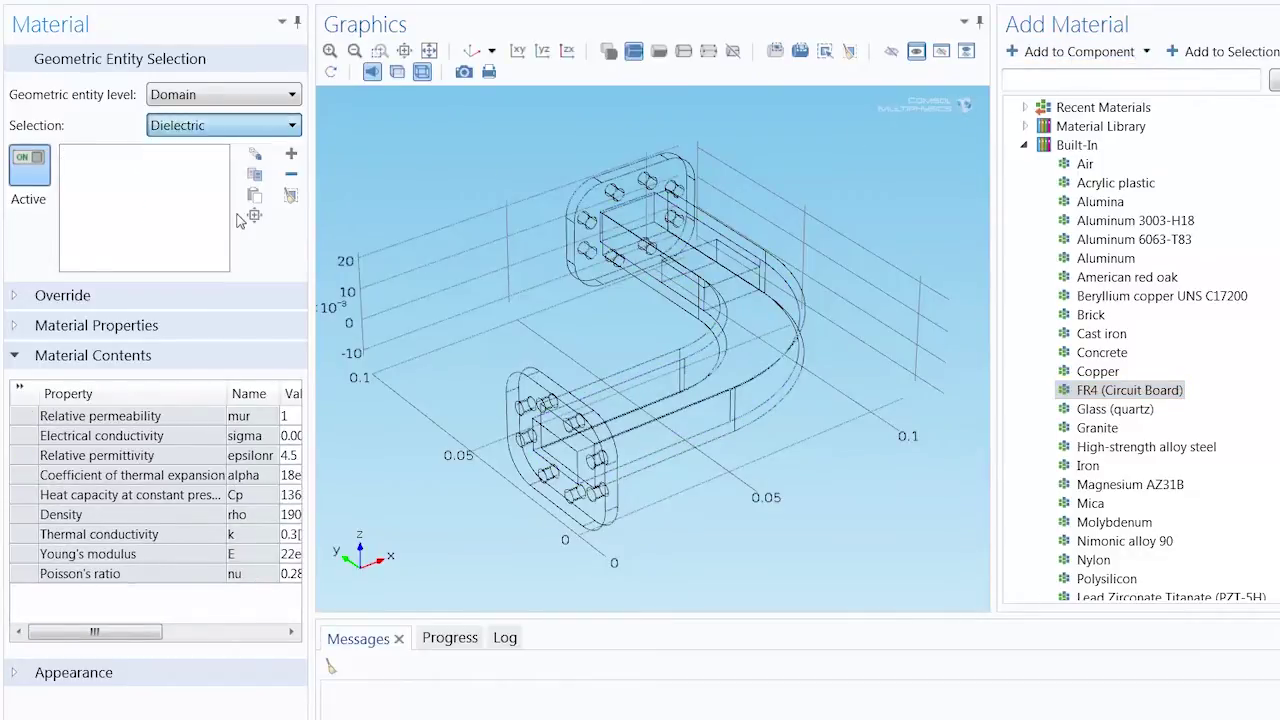
left_click_drag(452, 325, 800, 350)
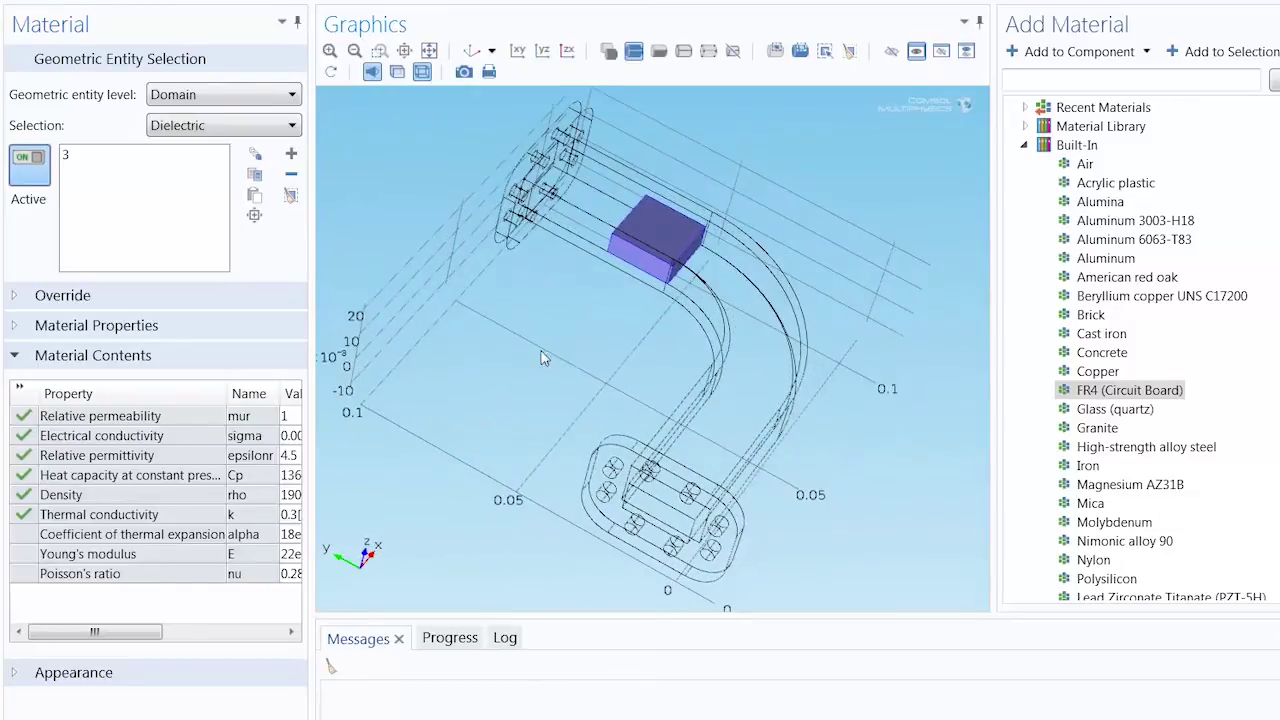
left_click(1092, 373)
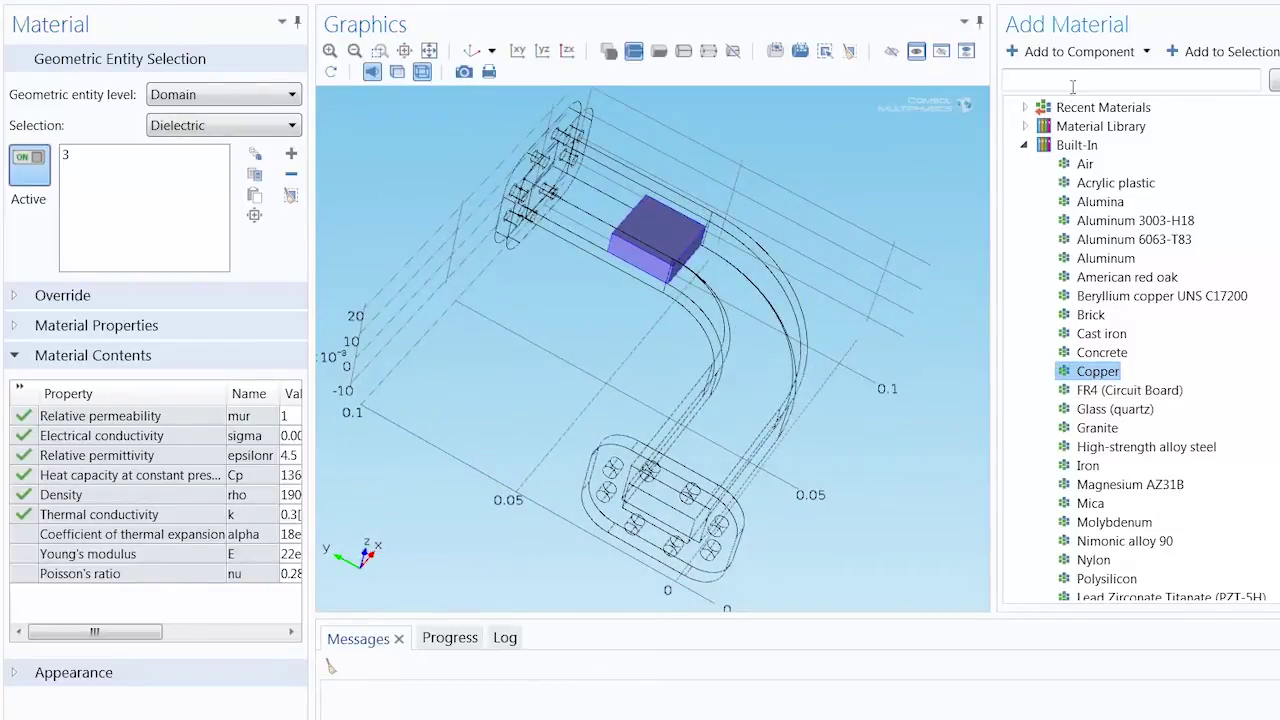
left_click(1065, 55)
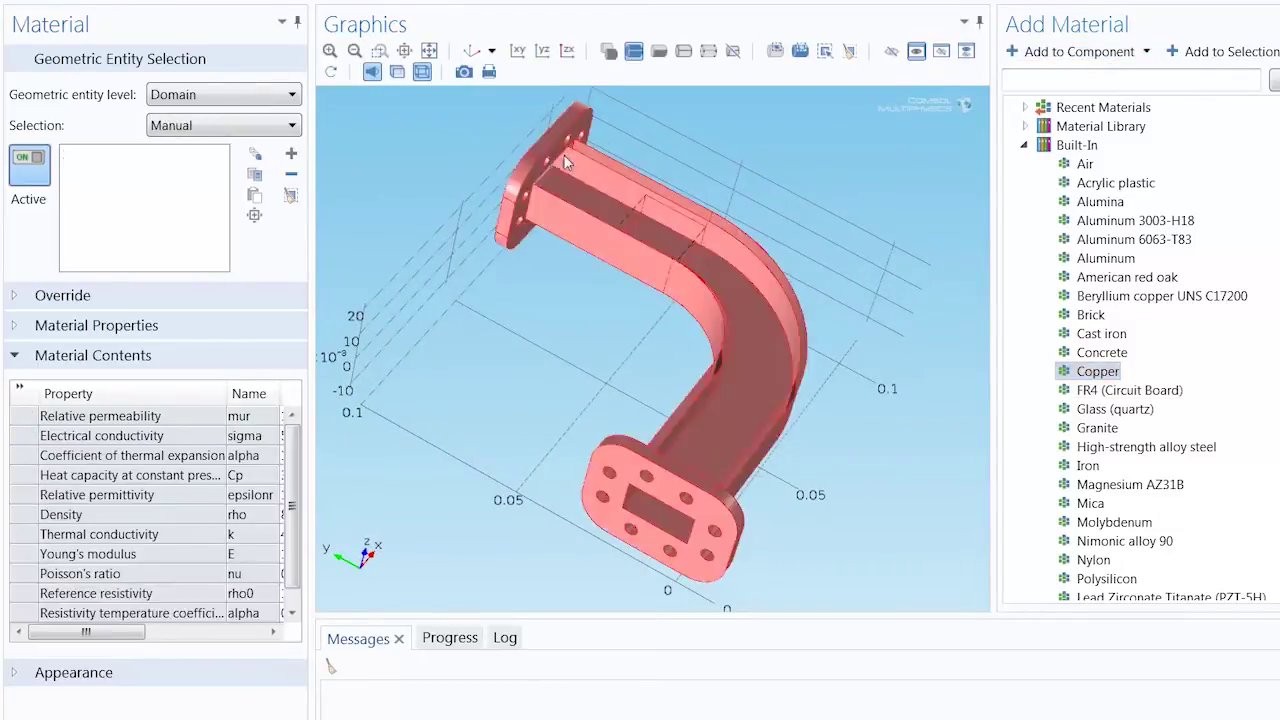
- Switch Copper to the Boundary level and apply it to the Waveguide inner surfaces
left_click(283, 128)
left_click(285, 99)
left_click(290, 96)
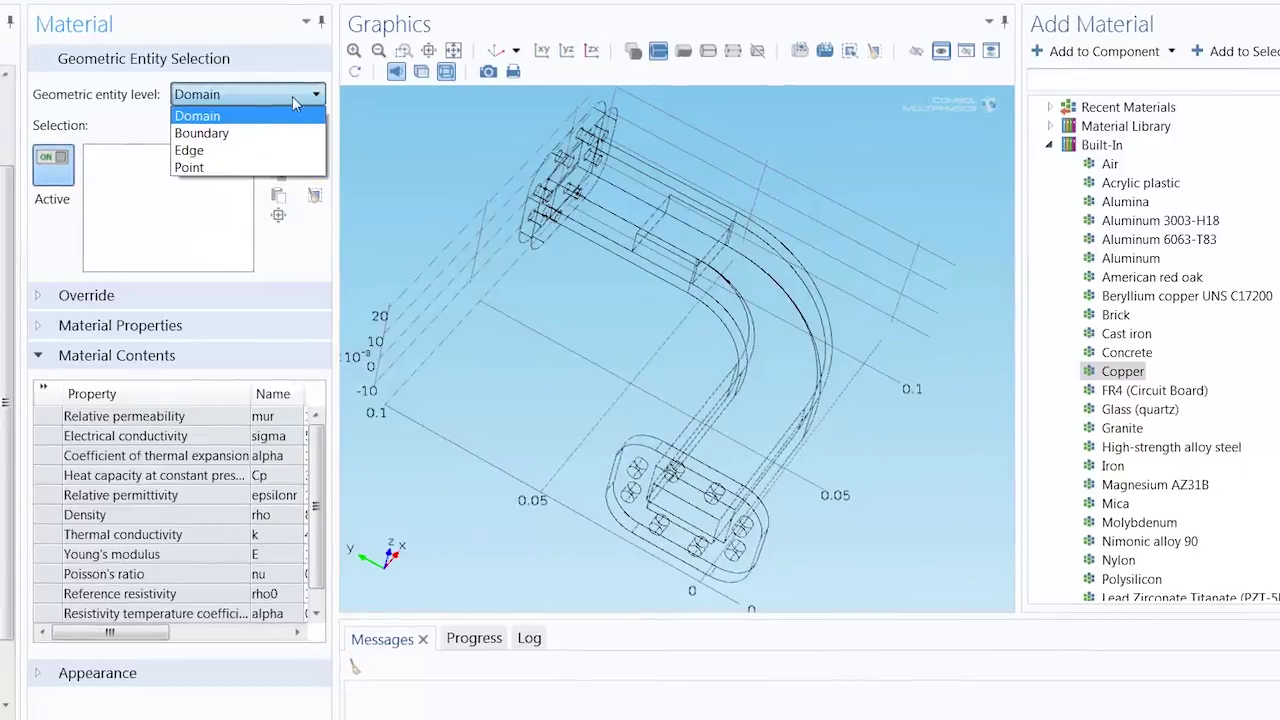
left_click(180, 131)
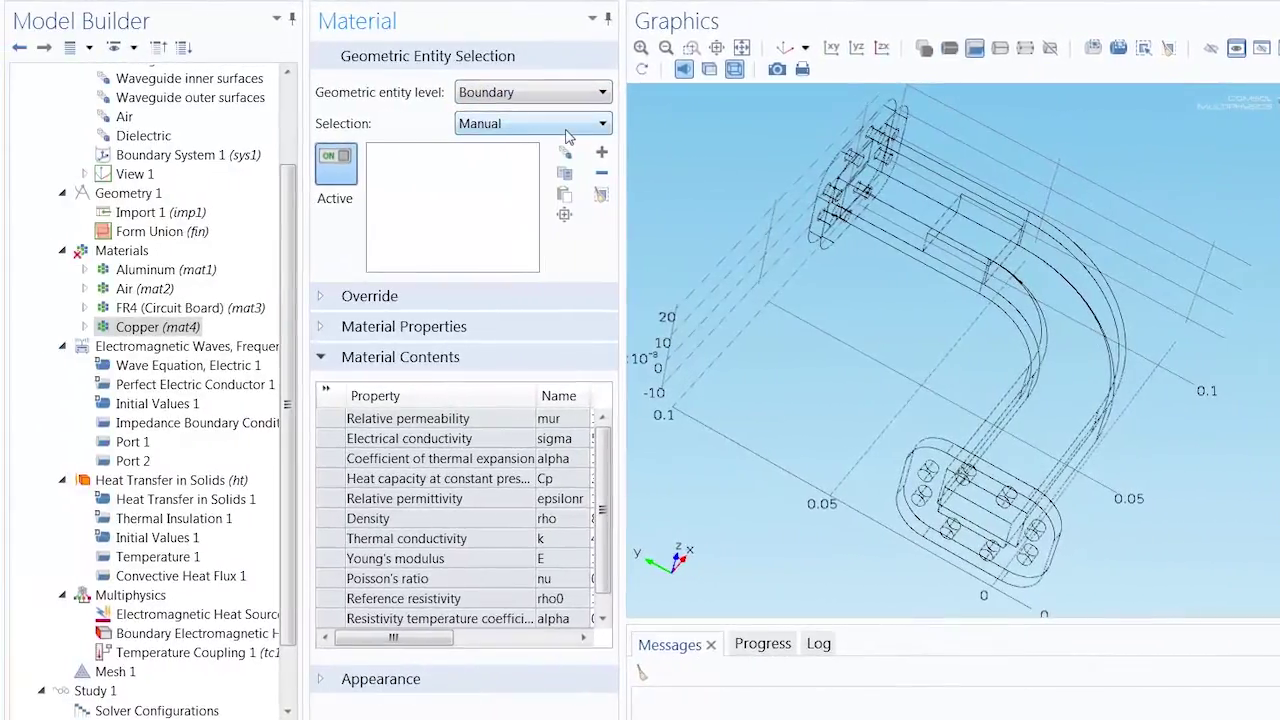
left_click(566, 126)
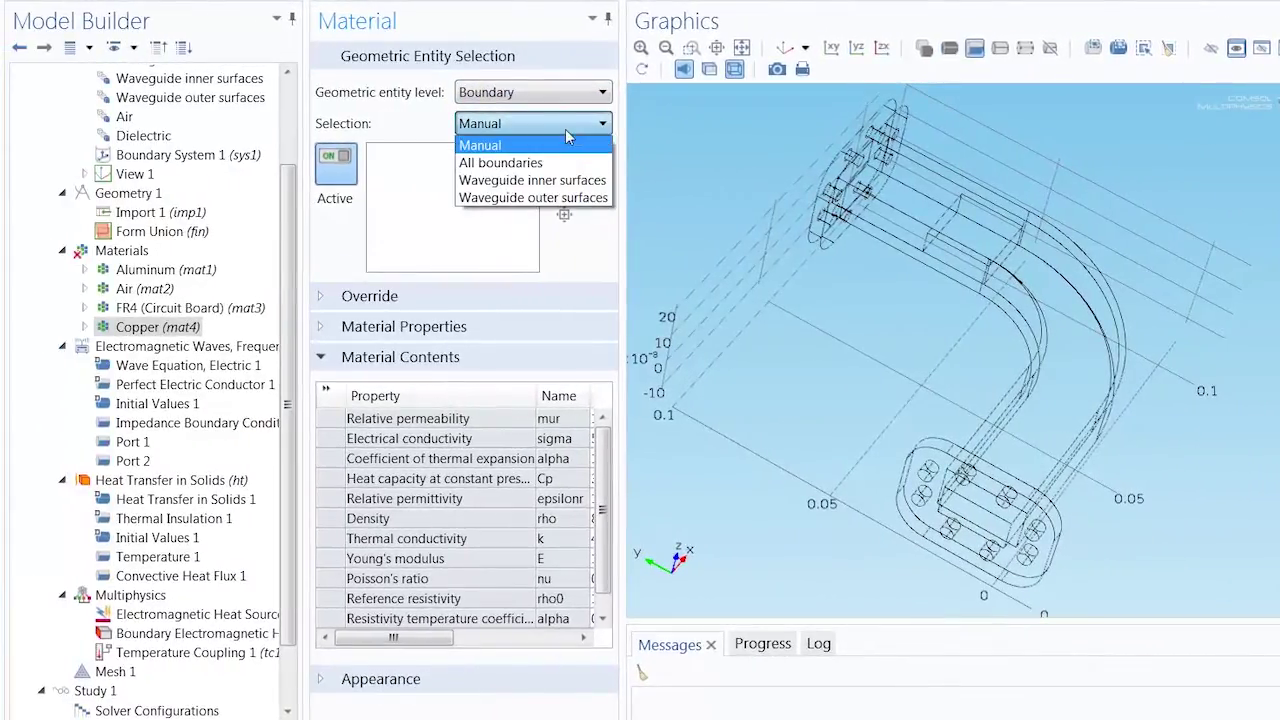
left_click(558, 184)
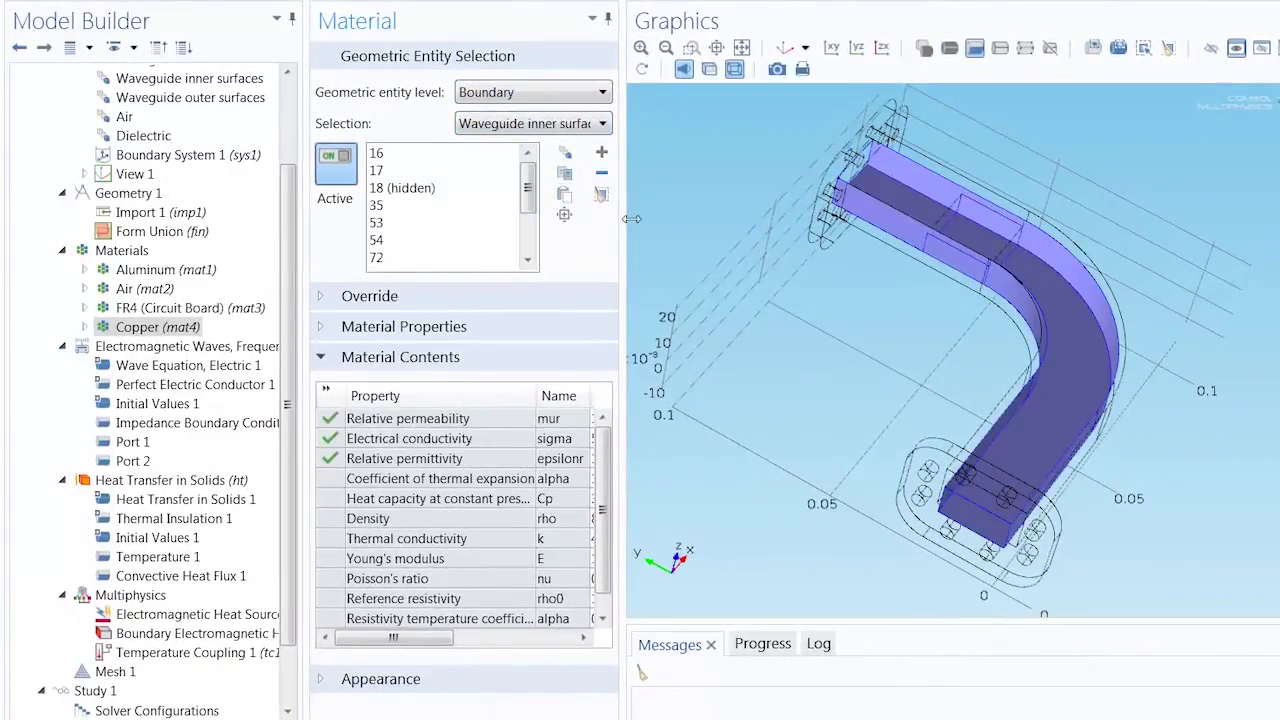
left_click_drag(808, 287, 752, 291)
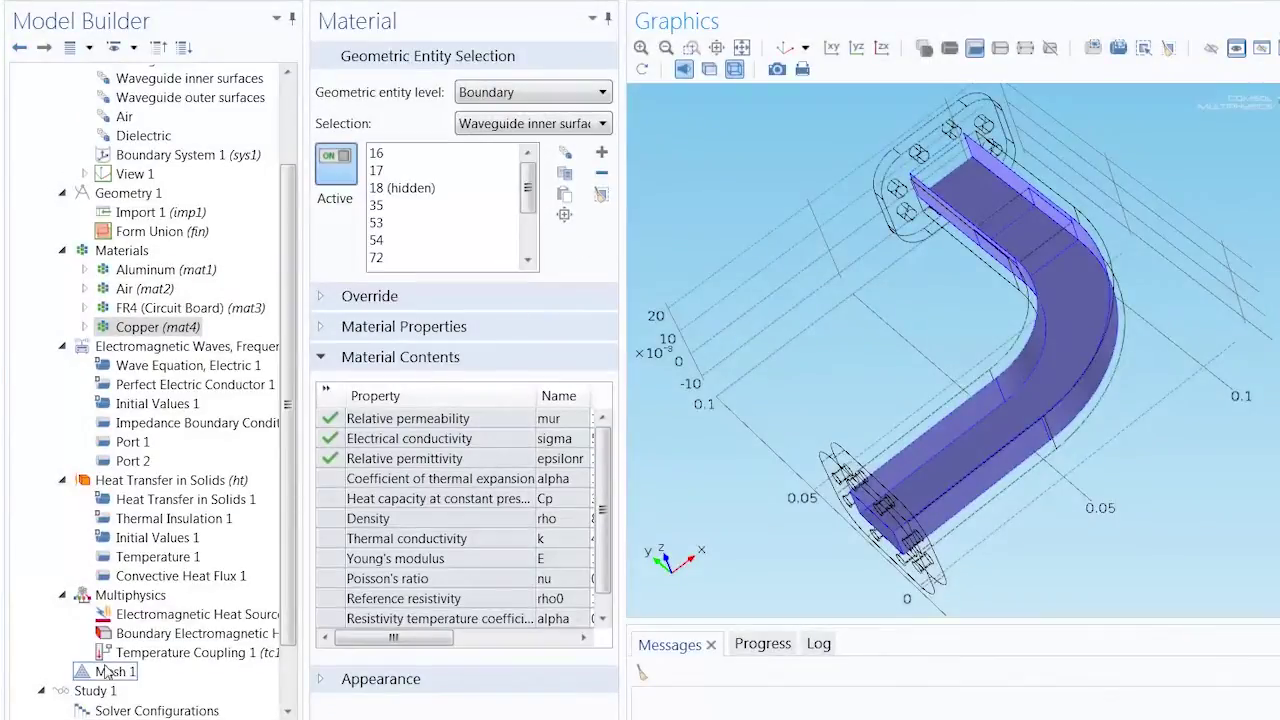
- Add a Size node under Mesh 1 restricted to the Air domain
left_click(110, 672)
right_click(110, 672)
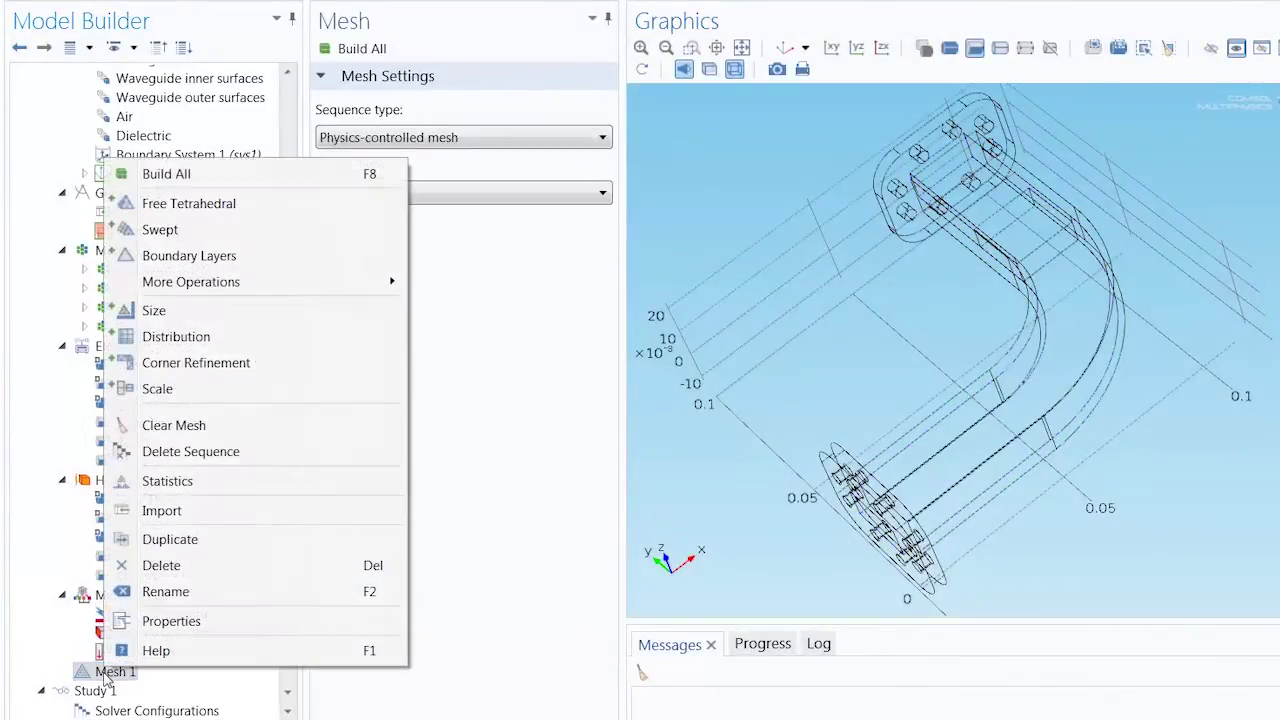
left_click(150, 316)
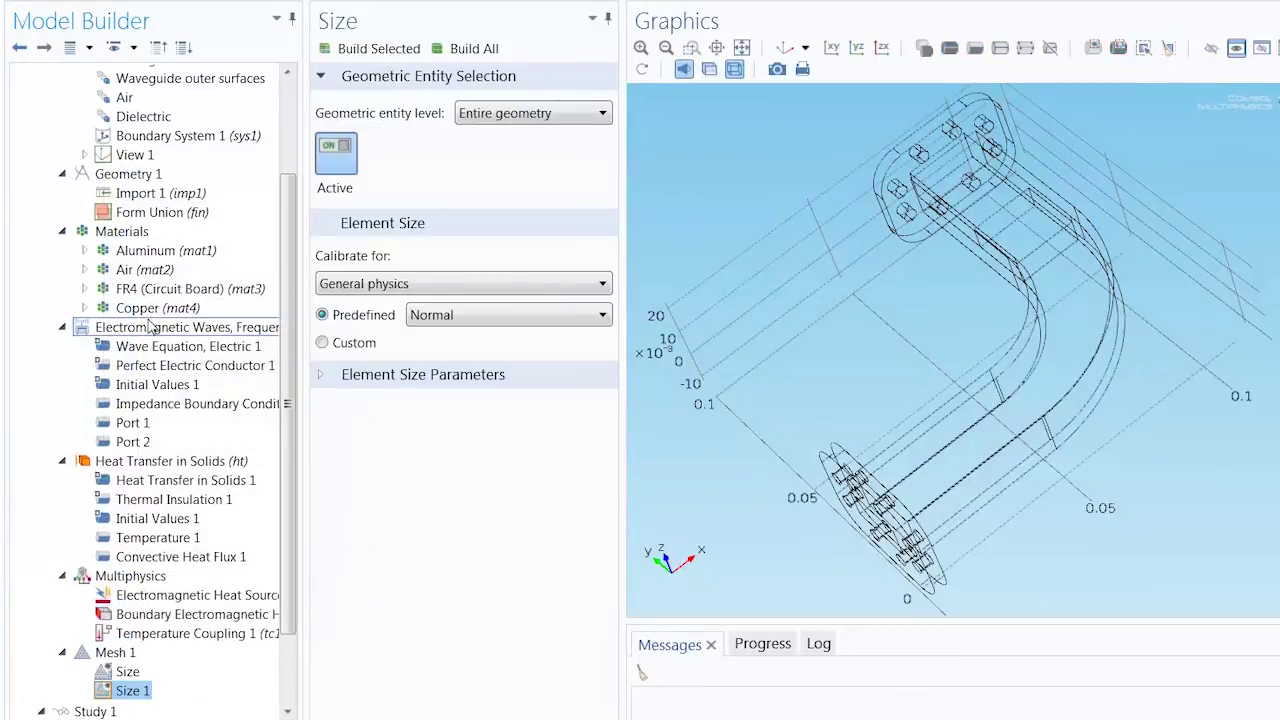
left_click(589, 117)
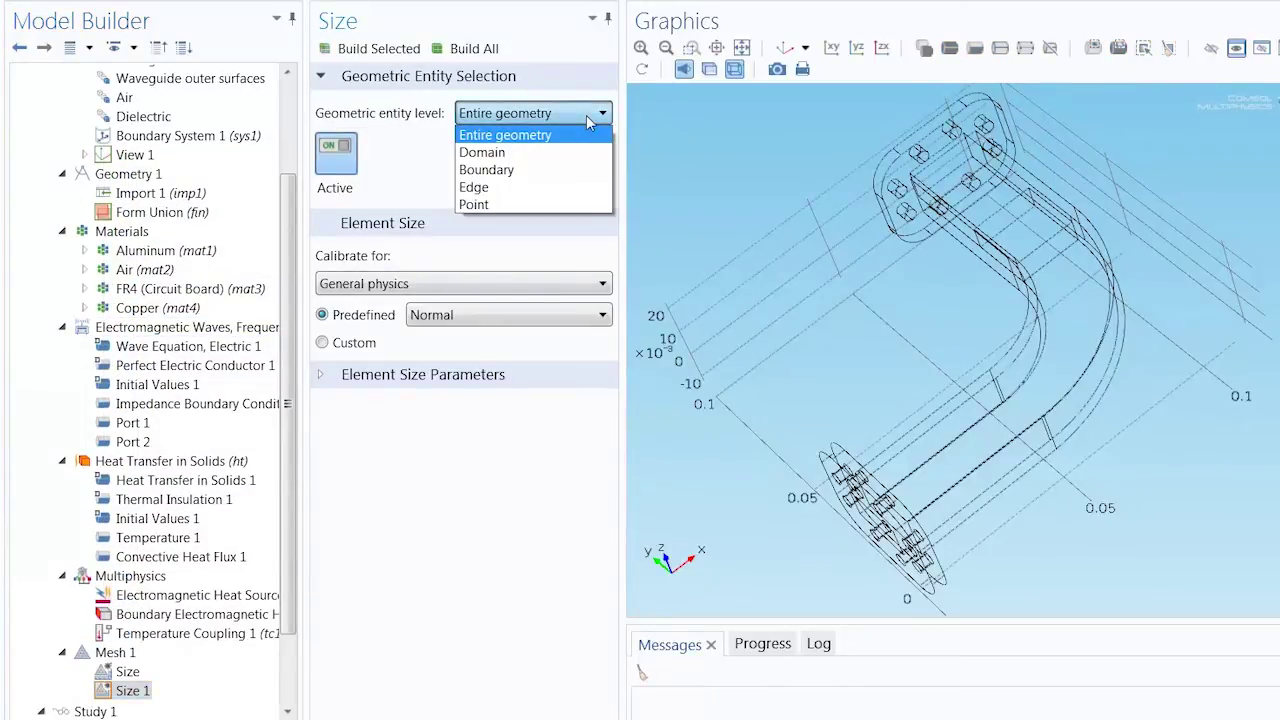
left_click(572, 152)
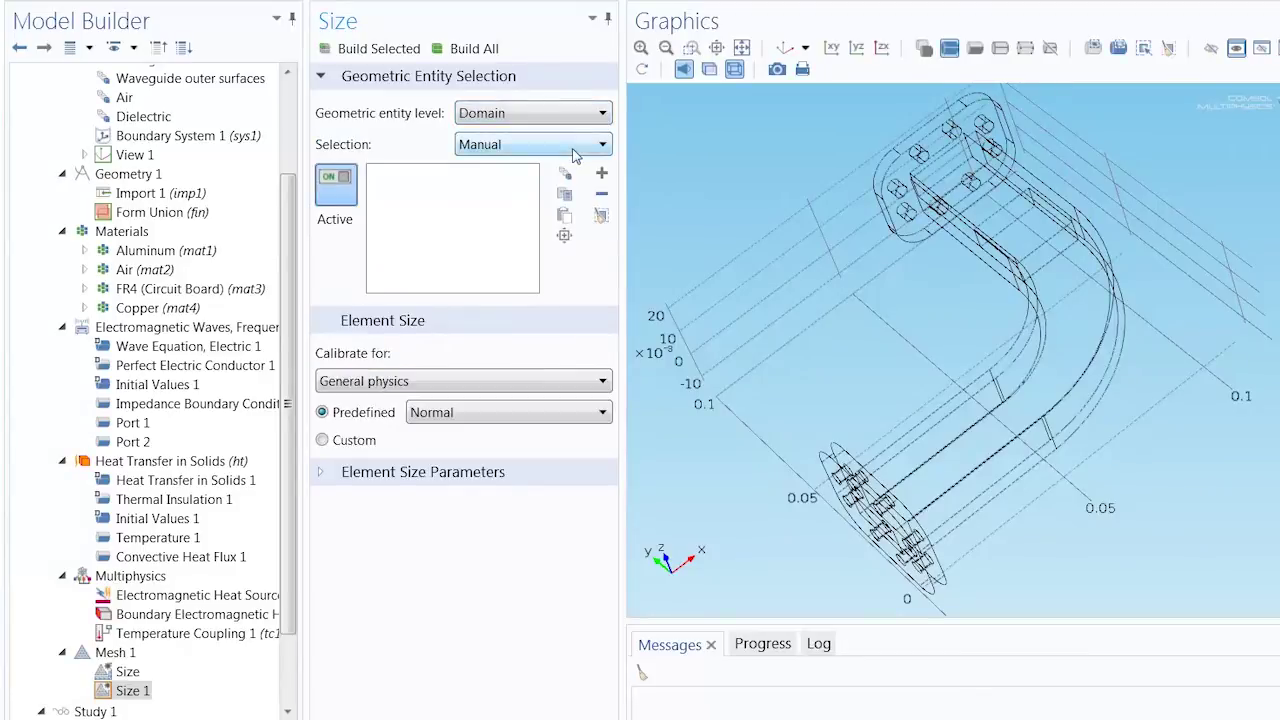
left_click(576, 146)
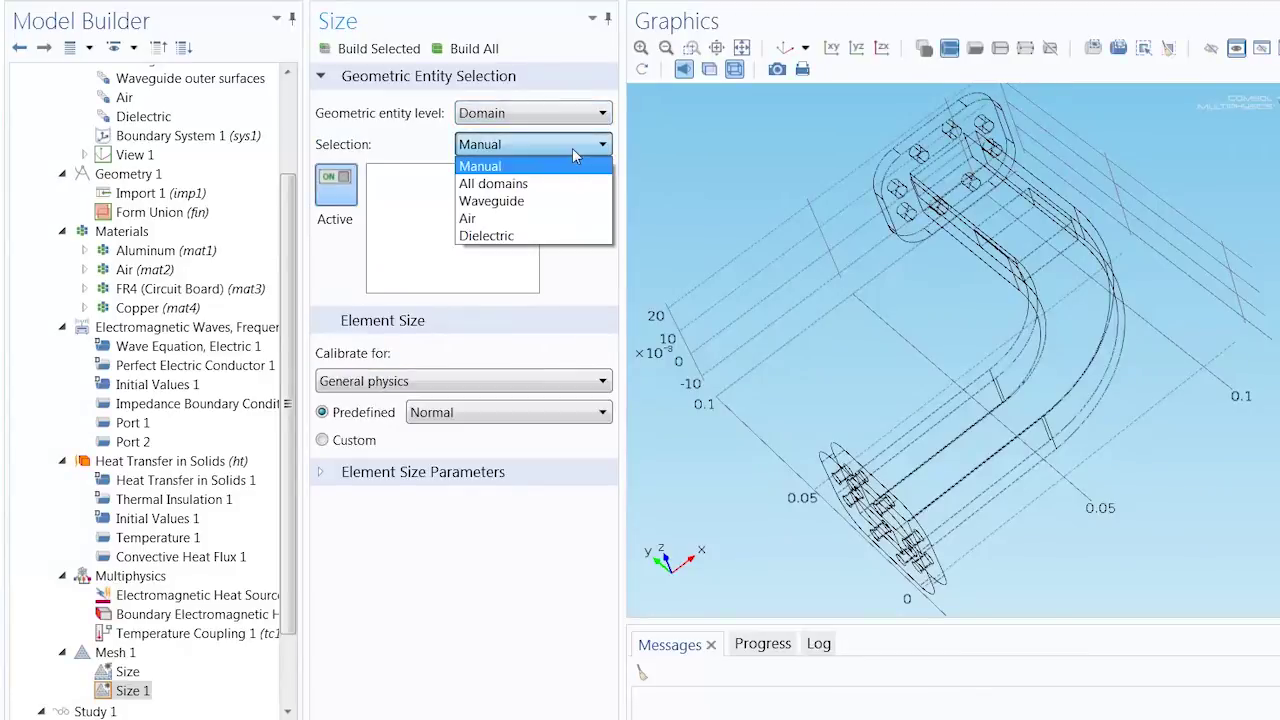
left_click(490, 218)
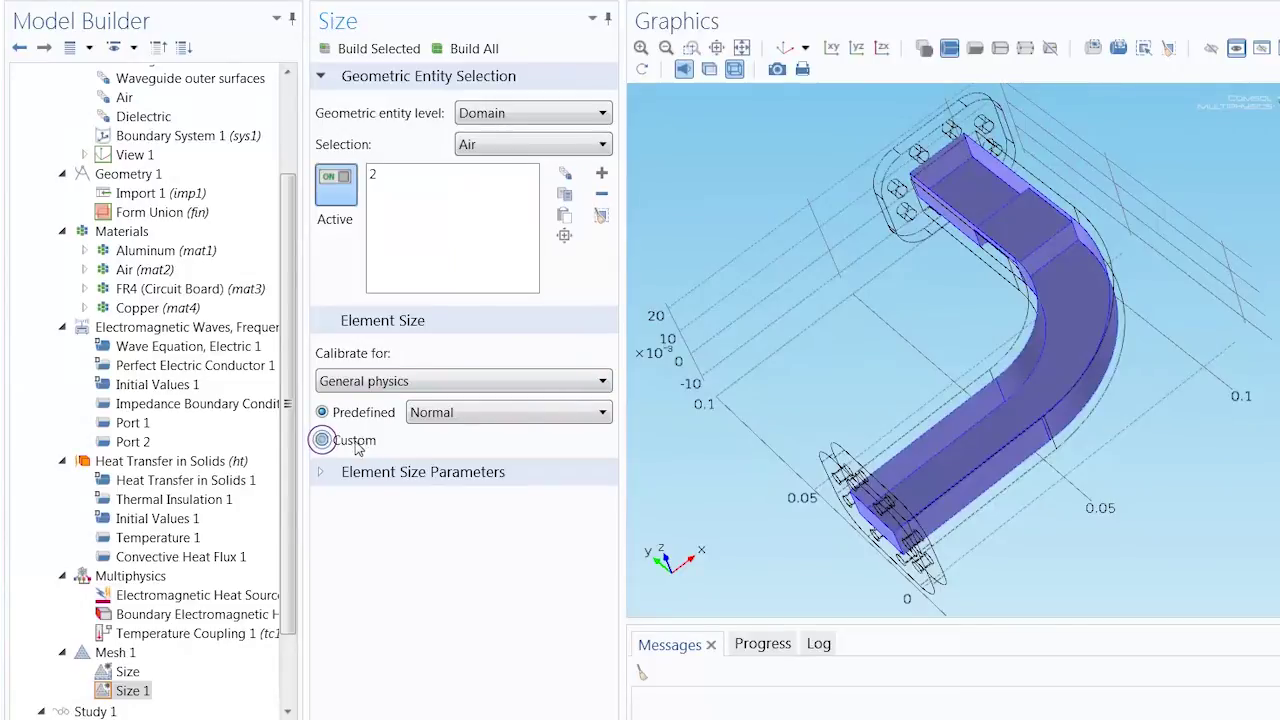
- Use custom size parameters with Maximum element size enabled, clearing the old 0.0112 value
left_click(355, 442)
left_click(322, 505)
left_click_drag(376, 535, 318, 537)
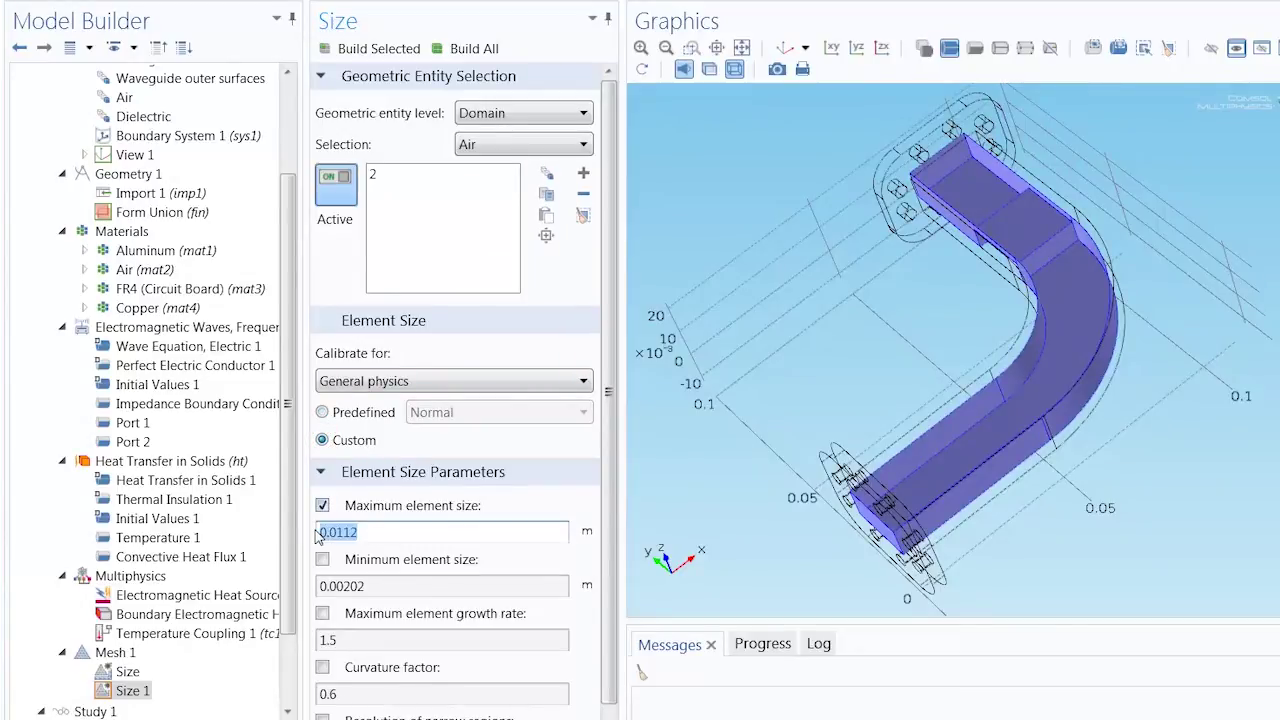
key("BackSpace")
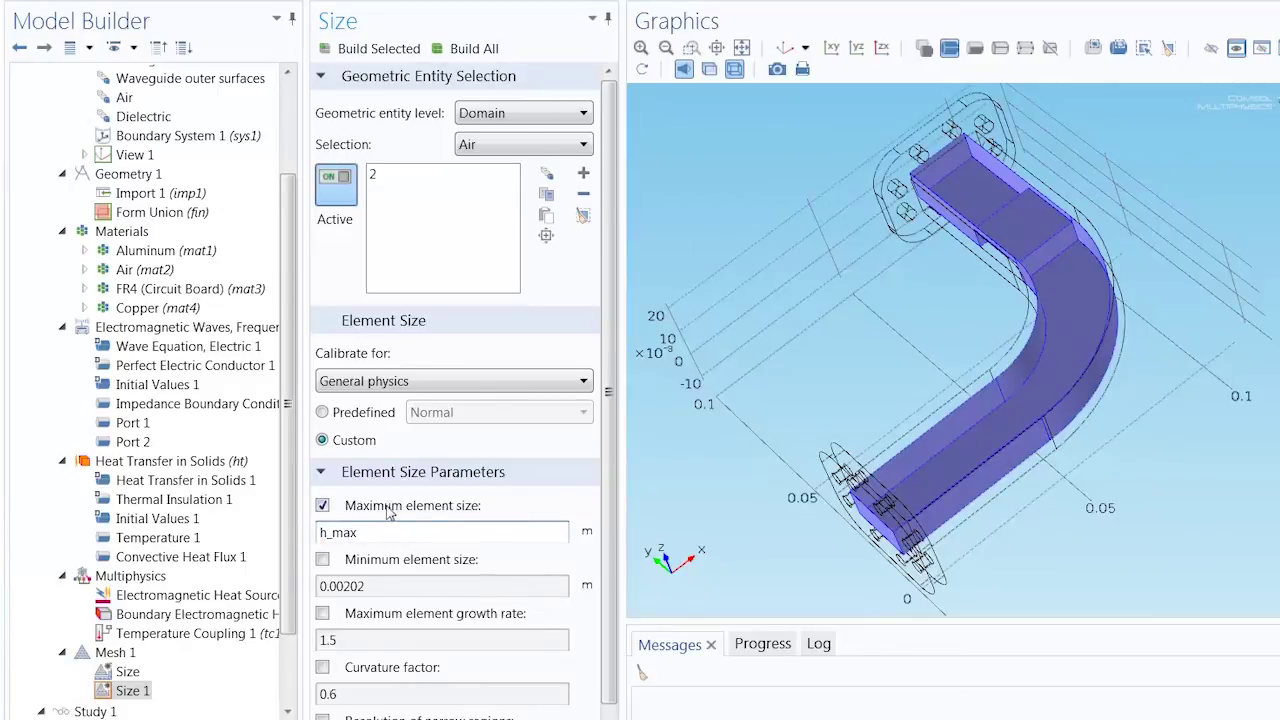
- Add a second Size node under Mesh 1 restricted to the Dielectric domain
left_click(115, 652)
right_click(115, 652)
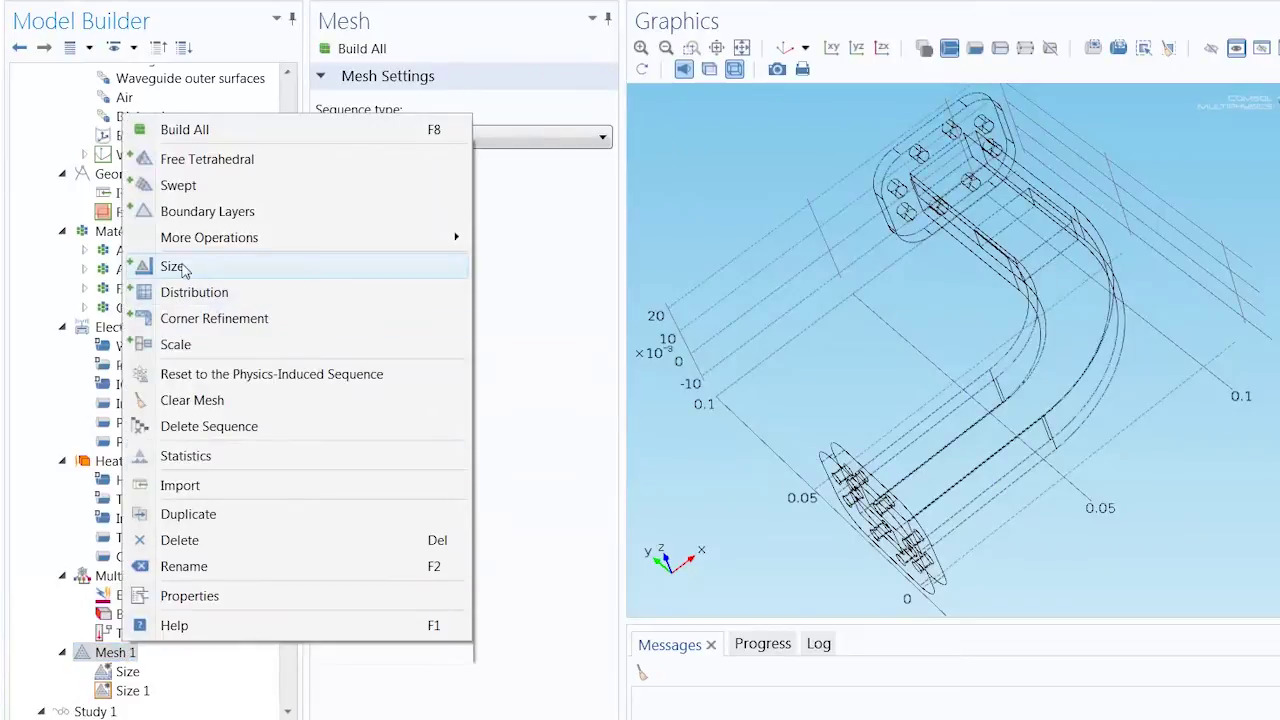
left_click(140, 266)
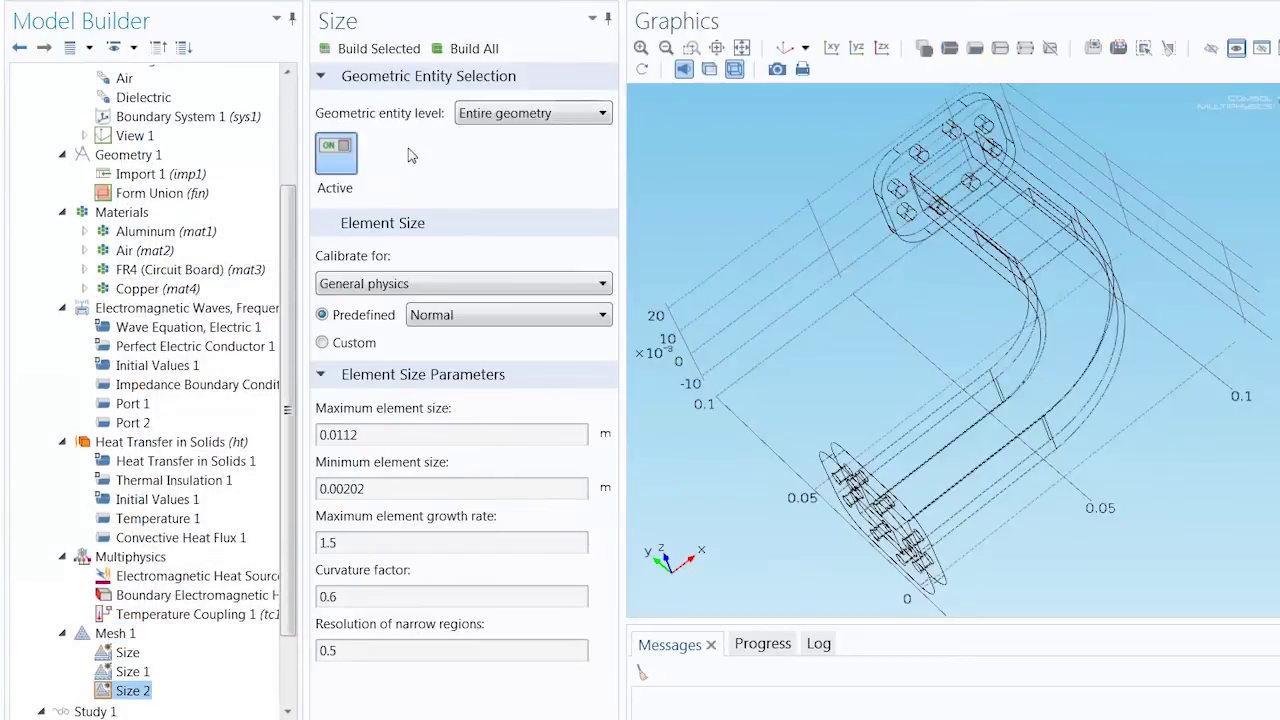
left_click(466, 116)
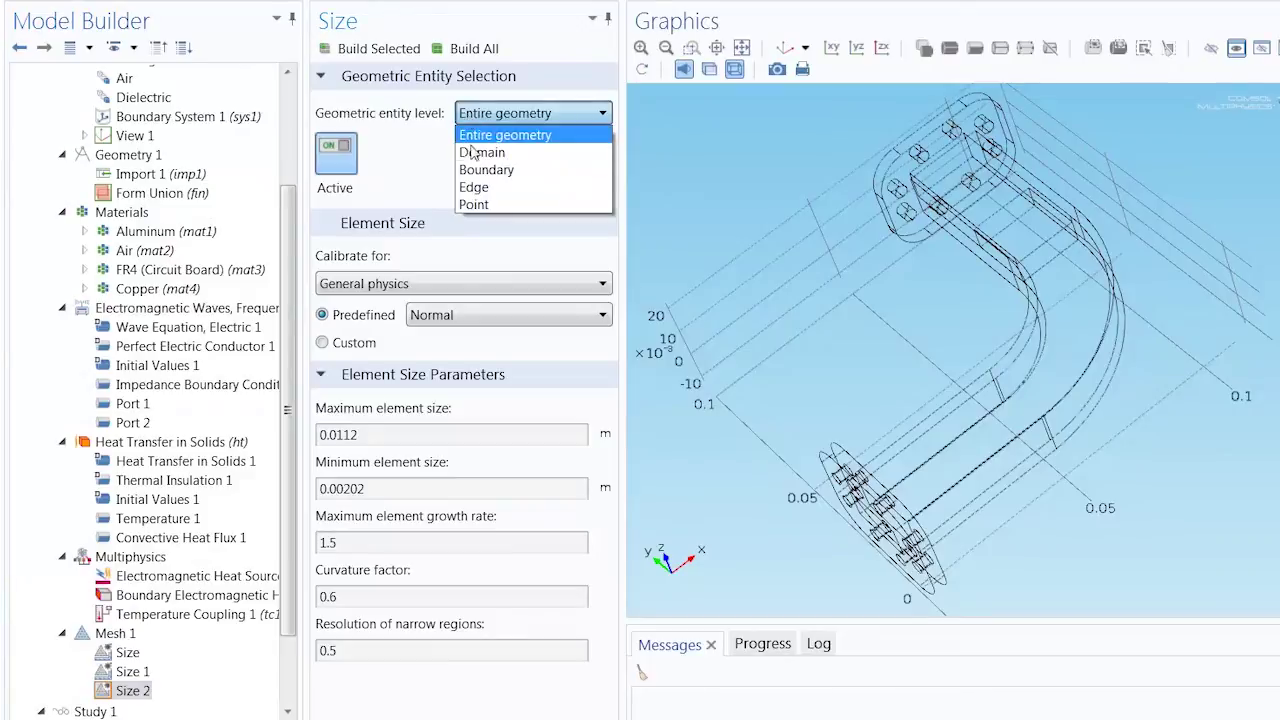
left_click(472, 156)
left_click(478, 145)
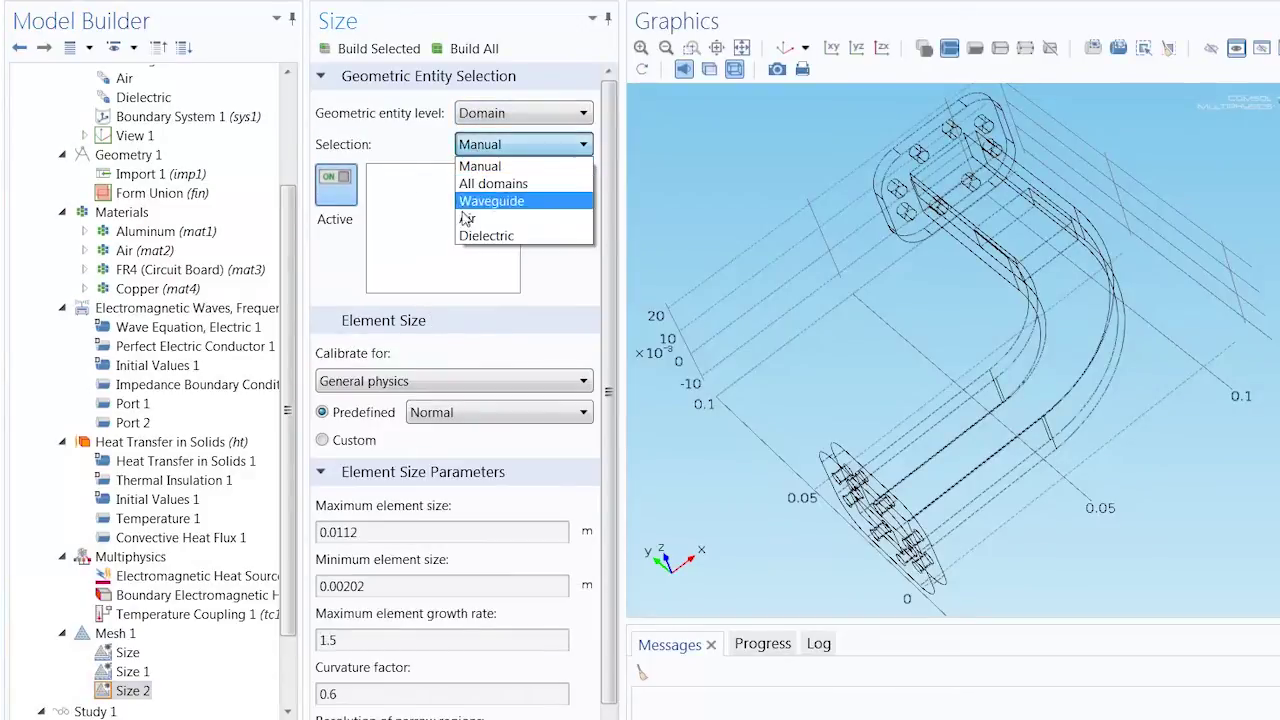
left_click(464, 238)
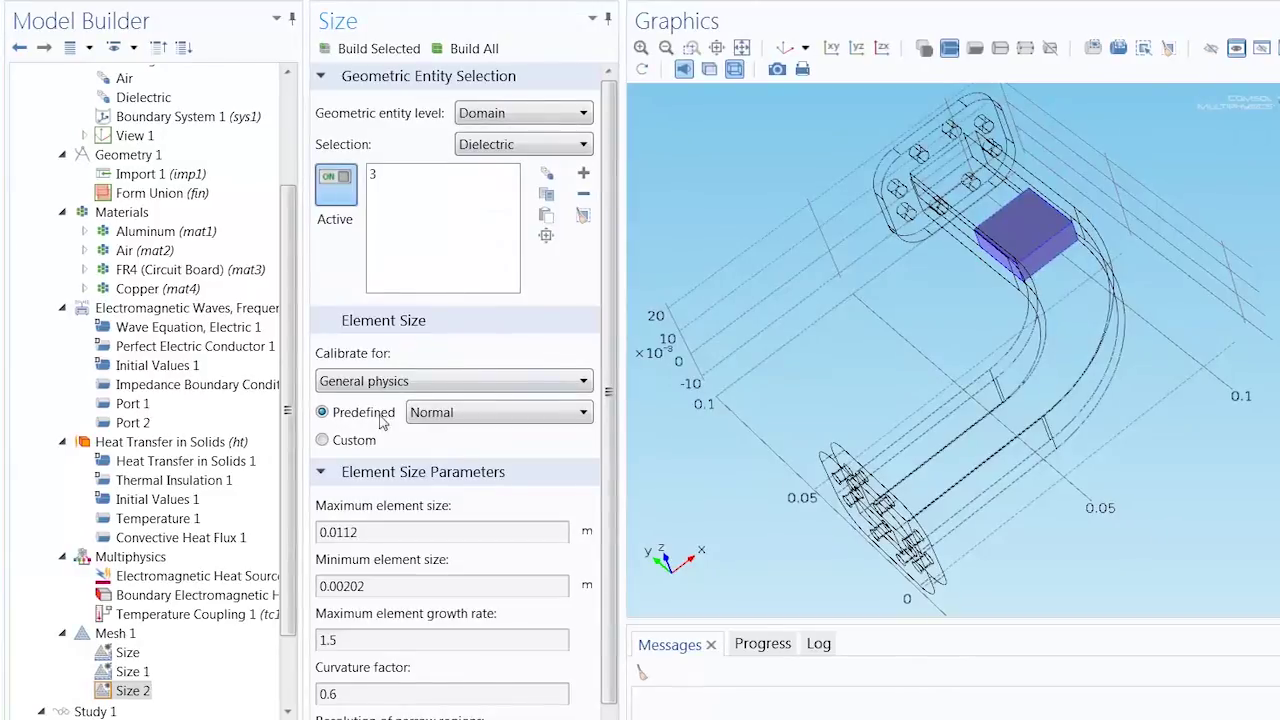
- Use a custom Maximum element size, replacing 0.0112 with h_max/sqrt(4.5)
left_click(356, 441)
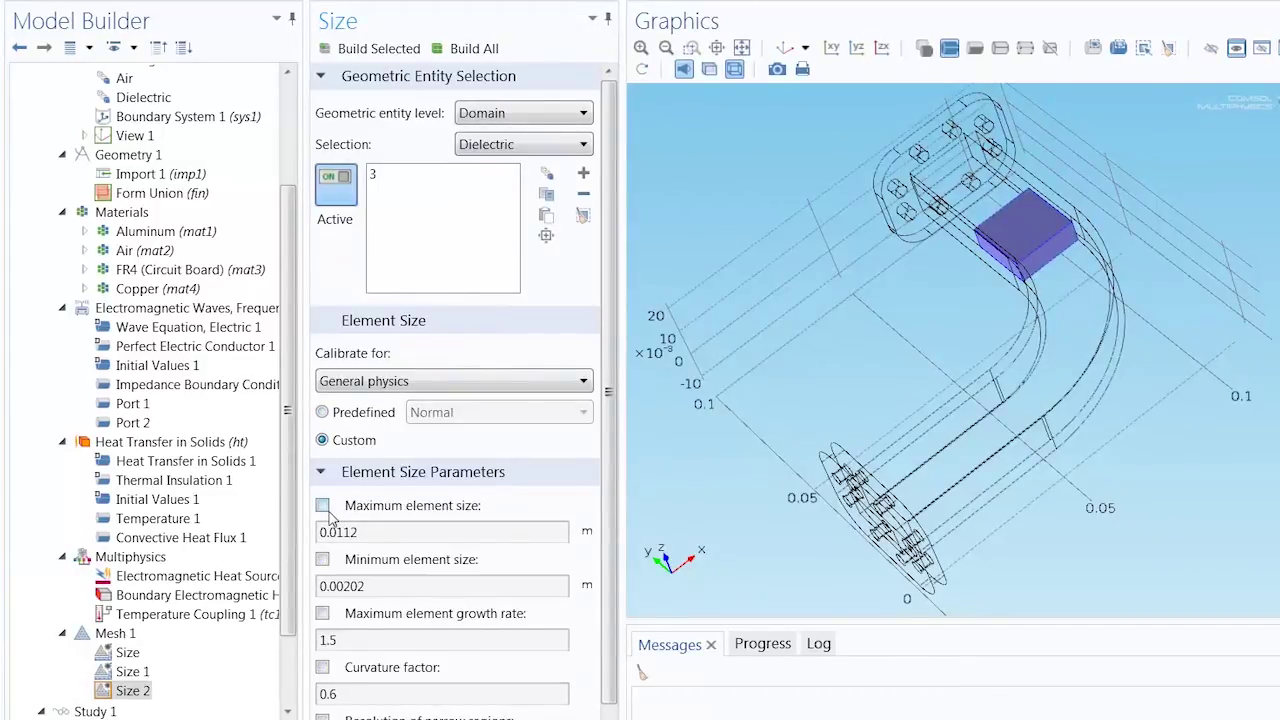
left_click(322, 505)
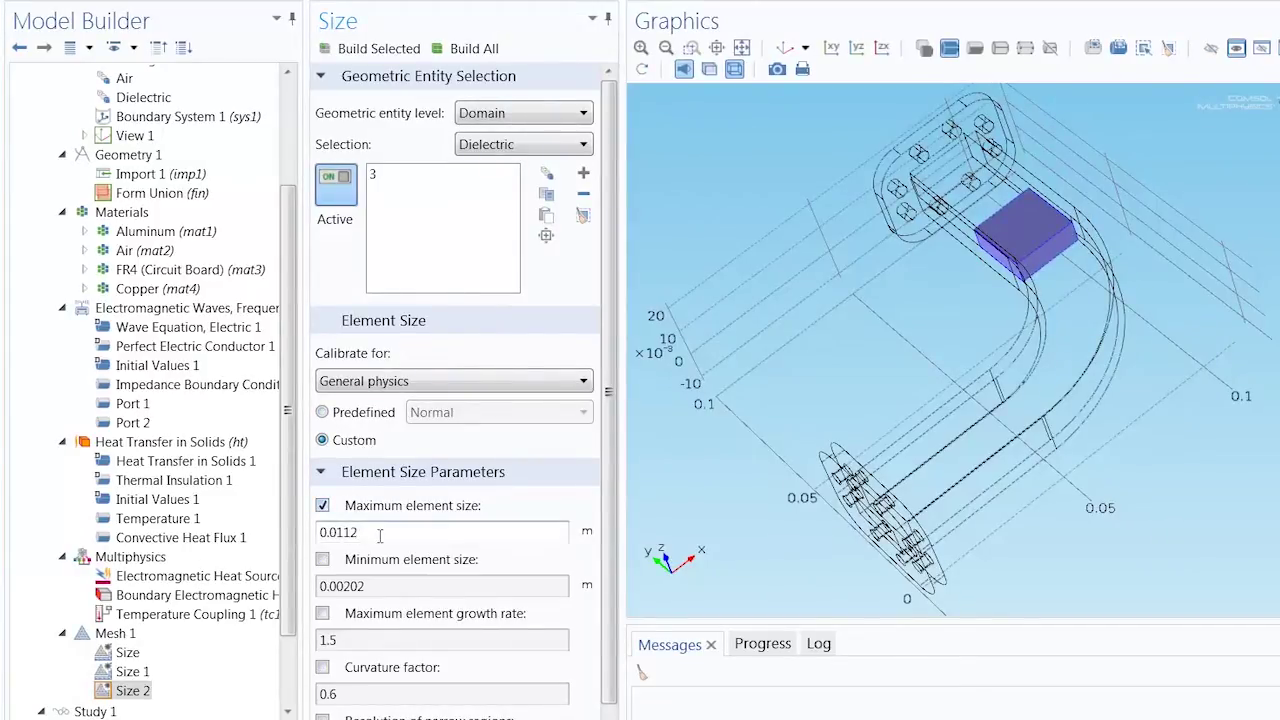
left_click_drag(378, 535, 320, 538)
type("h_max/sqrt(4.5")
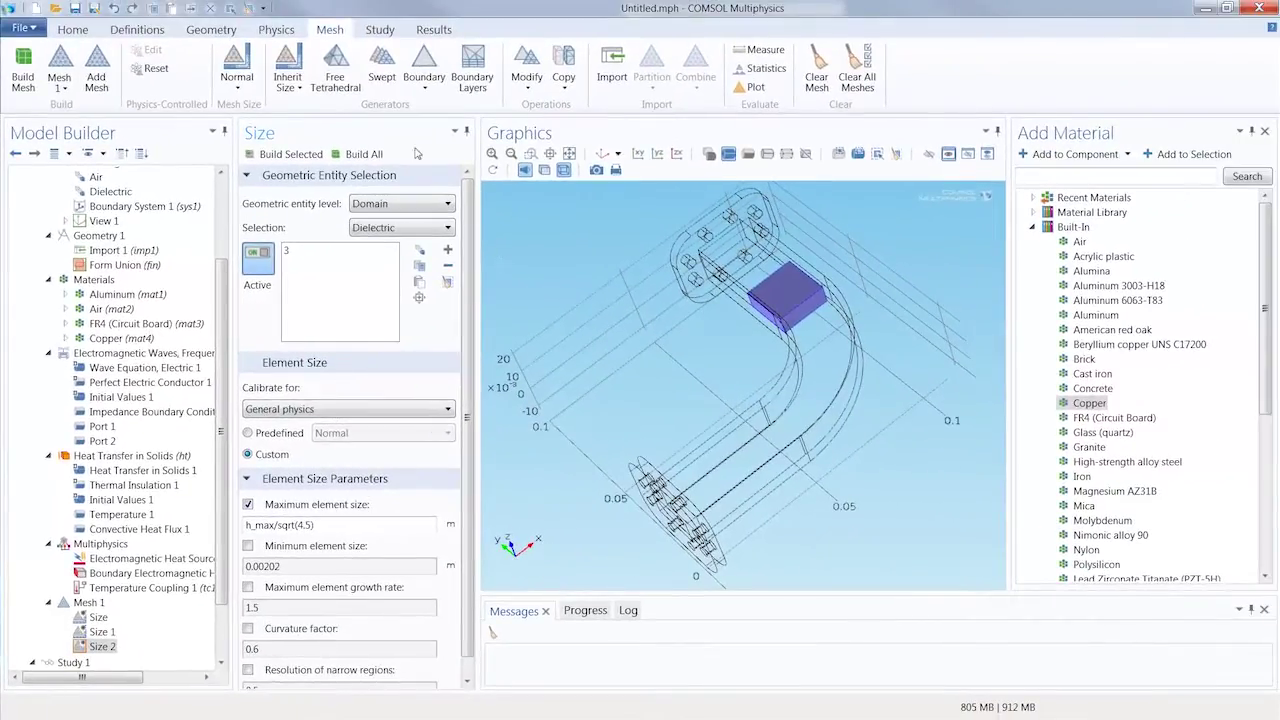
- Add a Free Tetrahedral mesh, build the full mesh, and close the material library
left_click(336, 70)
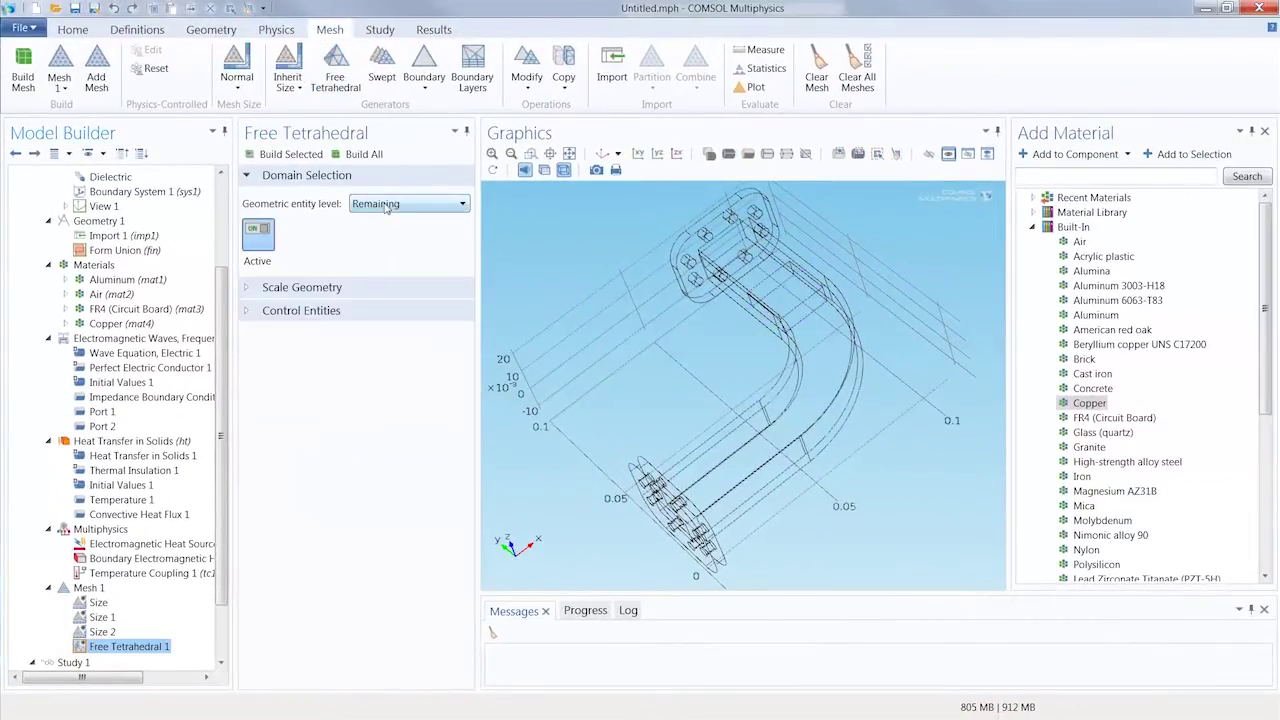
left_click(364, 154)
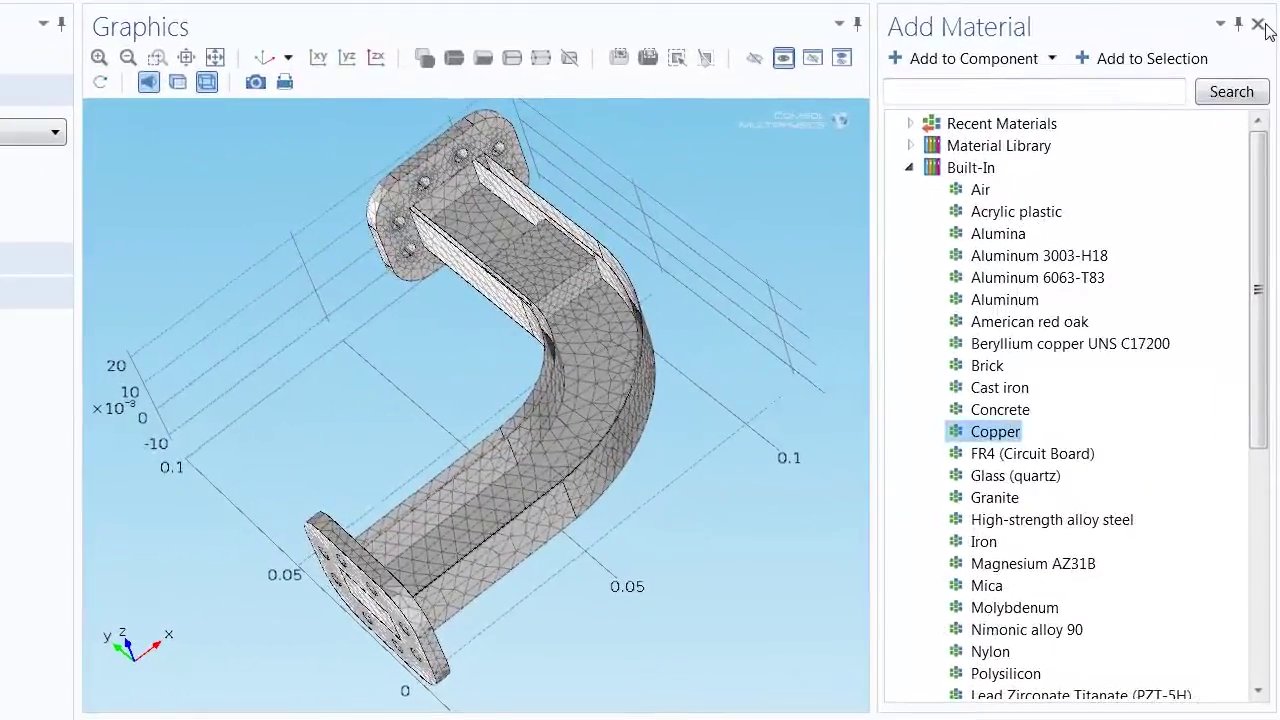
left_click(1264, 131)
- Inspect the mesh around the flange and bend, then select Study 1's Frequency-Transient step
scroll(992, 459, "up", 3)
right_click_drag(920, 289, 790, 465)
left_click_drag(790, 465, 727, 432)
left_click(264, 57)
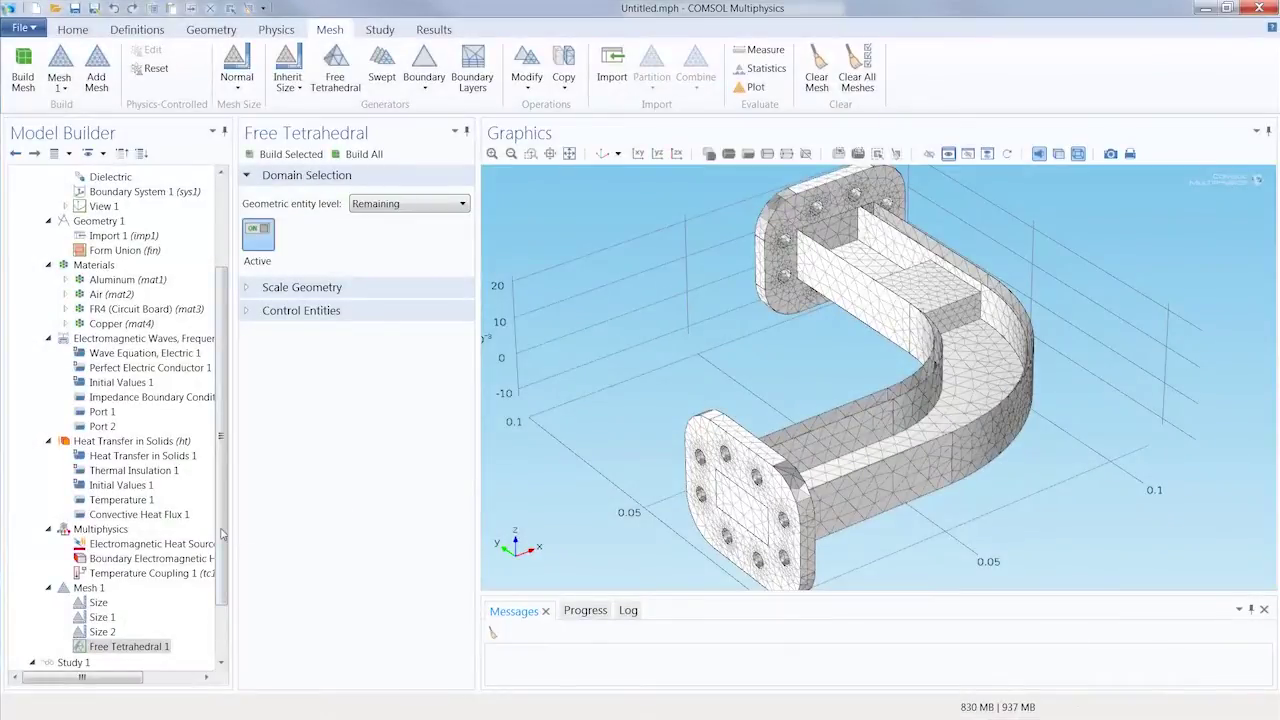
scroll(222, 535, "down", 2)
left_click(186, 603)
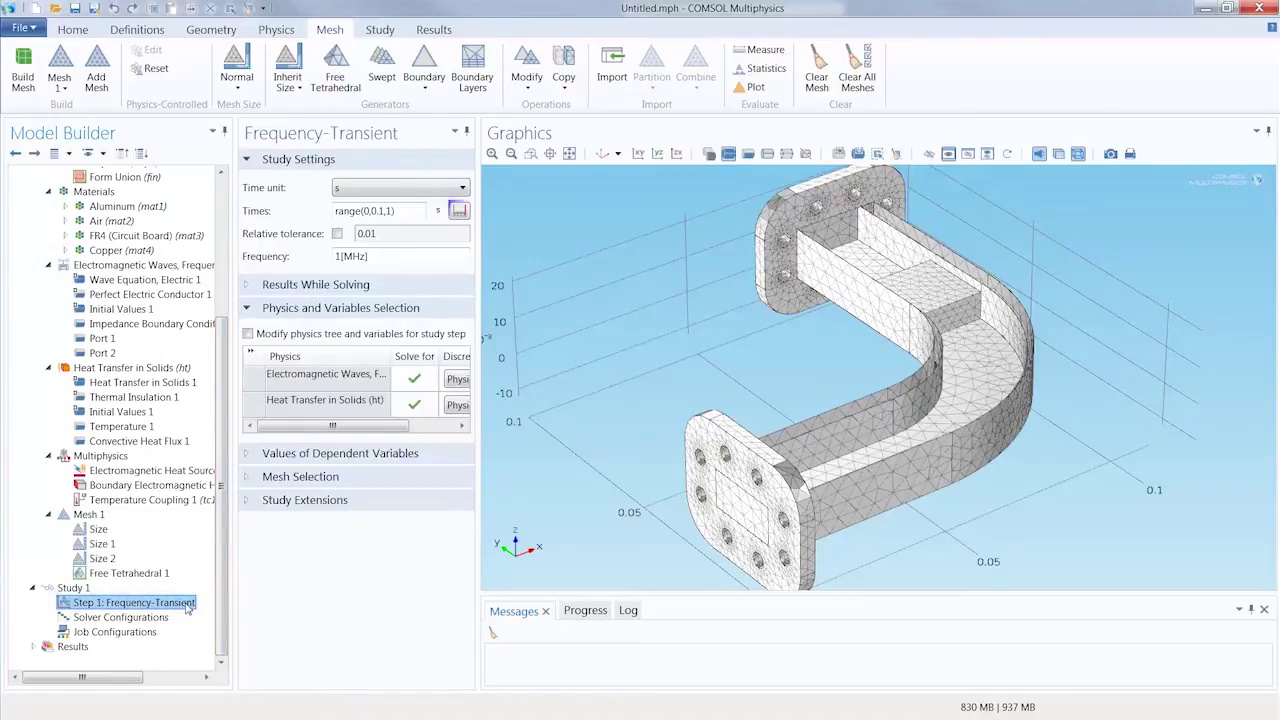
- Set the output times to a range from 0 to 60 s in steps of 10 s
left_click(459, 212)
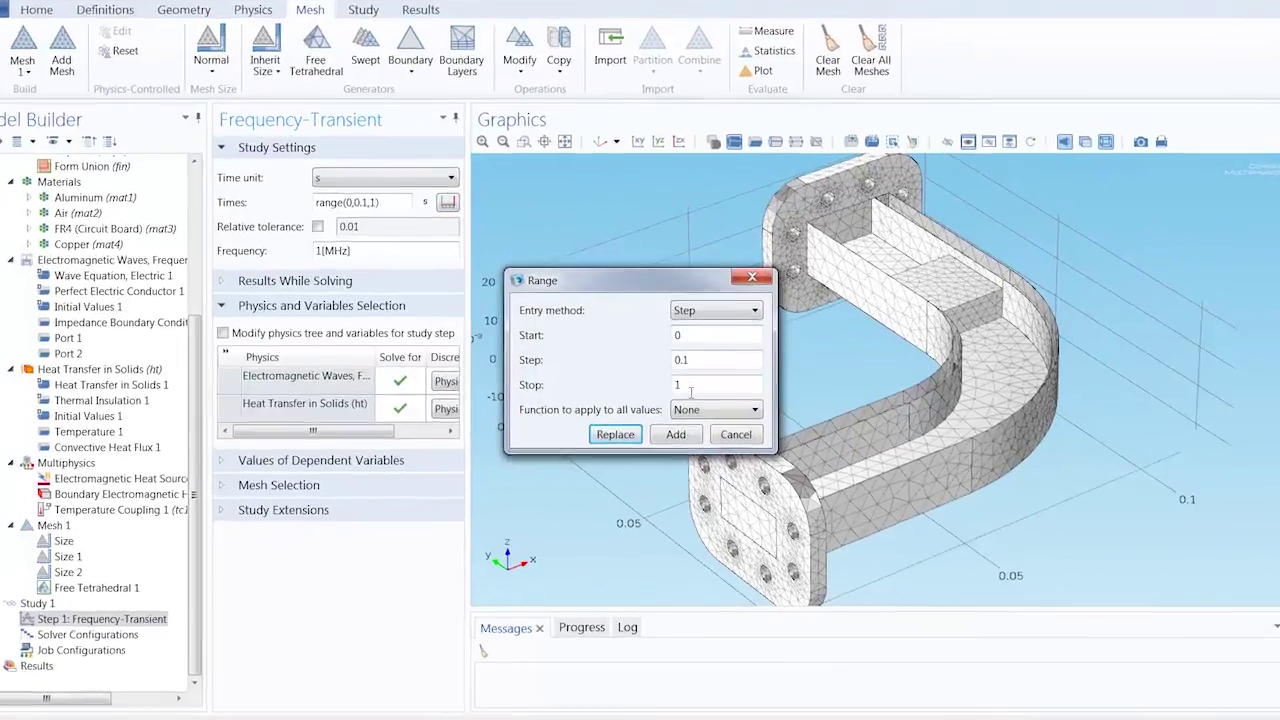
double_click(679, 384)
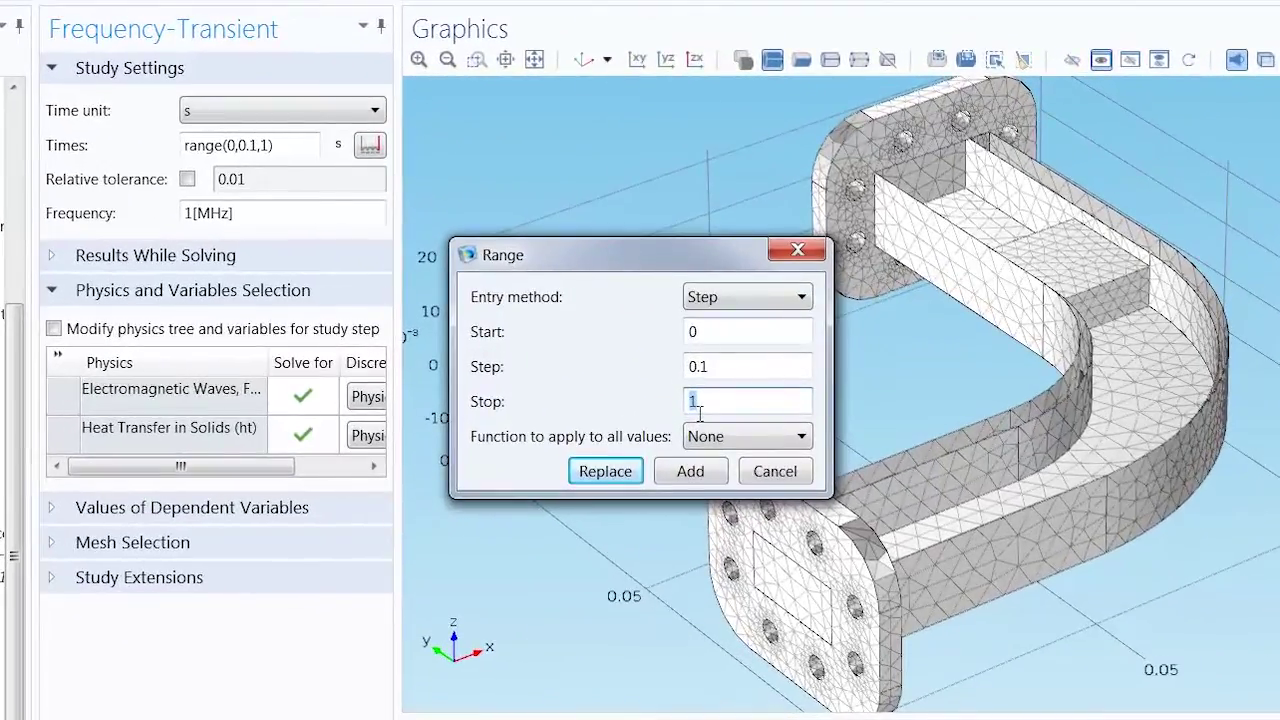
type("60")
left_click_drag(712, 366, 679, 369)
type("10")
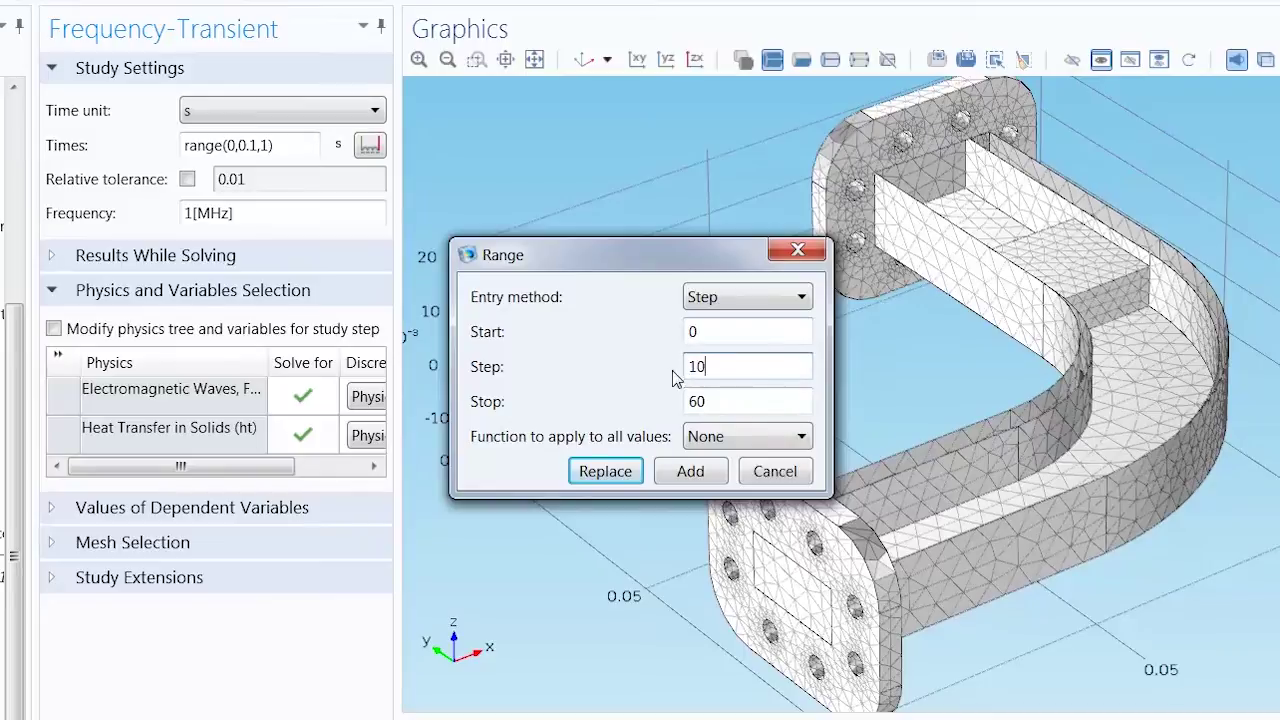
left_click(606, 473)
- Set a custom relative tolerance of 0.001 and the frequency to f0
left_click(187, 179)
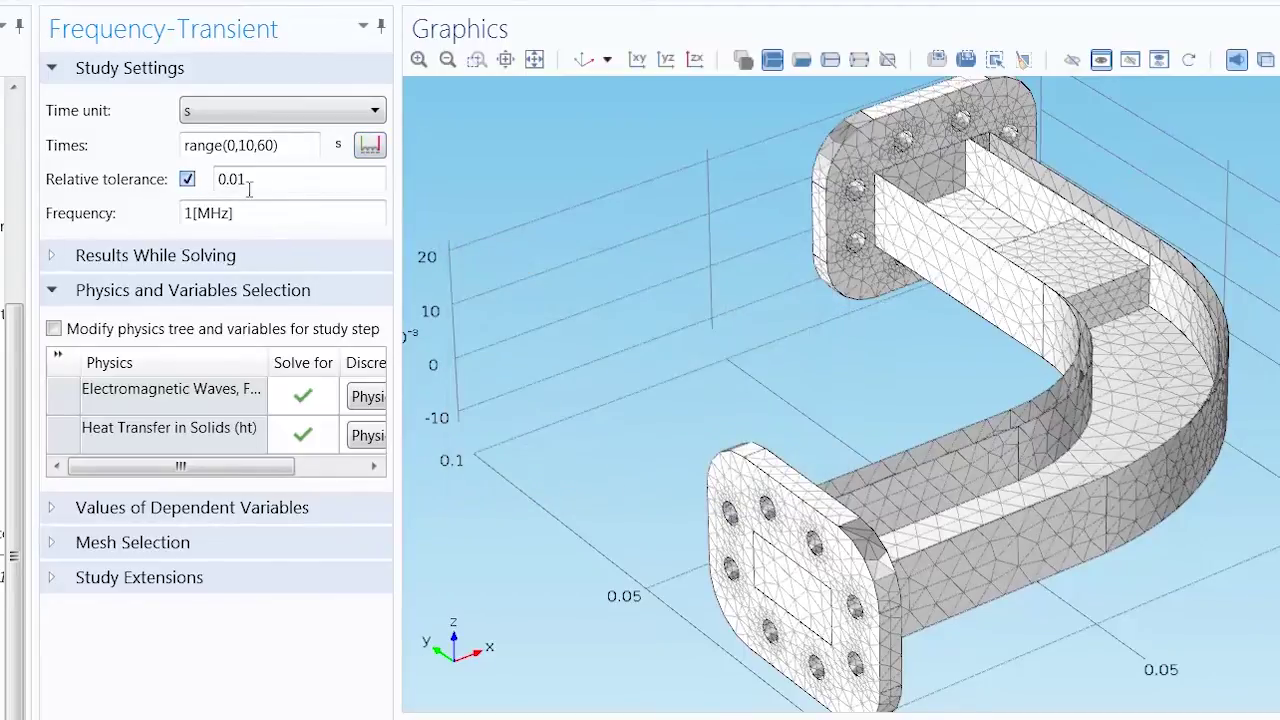
left_click_drag(249, 186, 210, 184)
type("0.")
left_click_drag(262, 214, 195, 228)
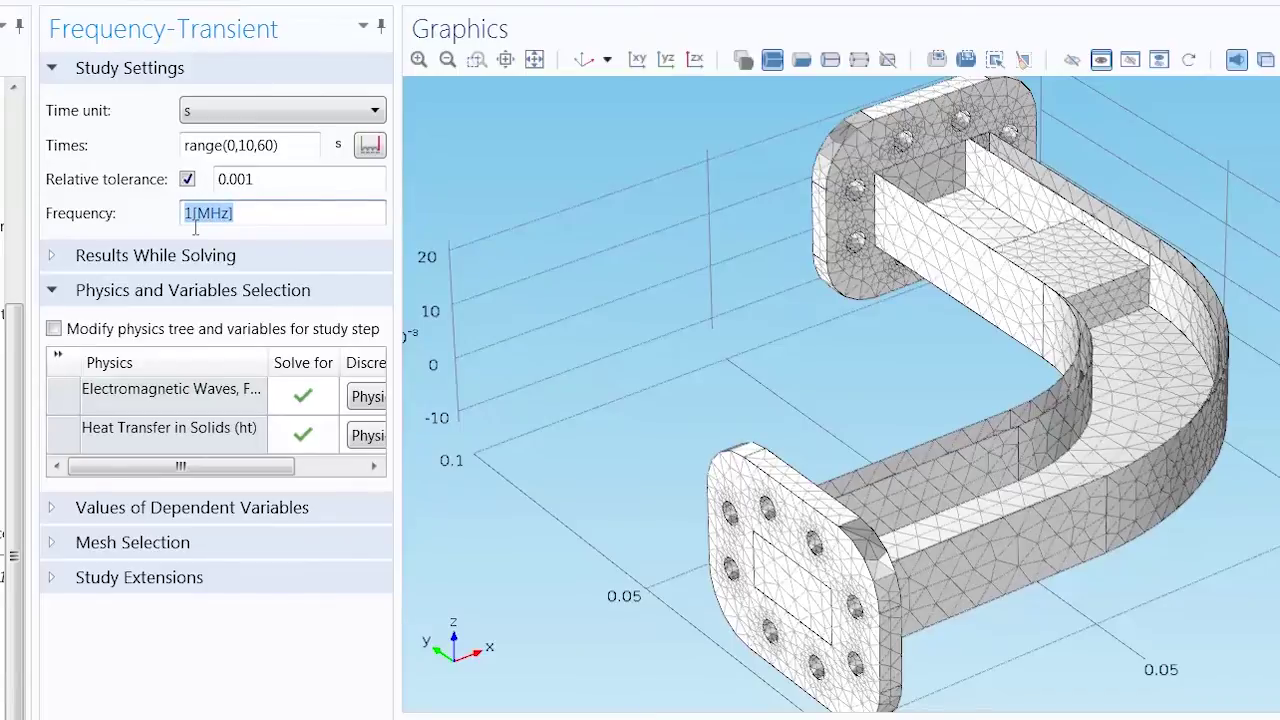
type("f0")
key("Return")
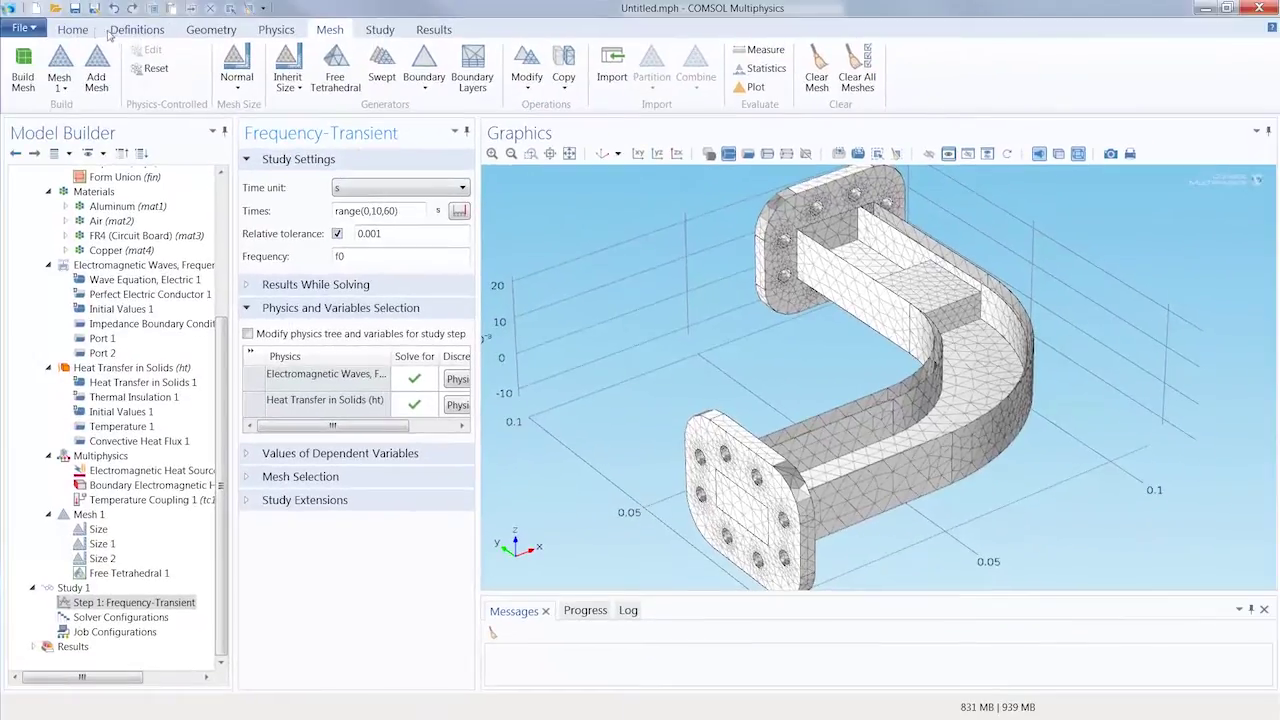
- Compute the study and show the Temperature (ht) surface plot at 60 s in the default 3D view
left_click(72, 29)
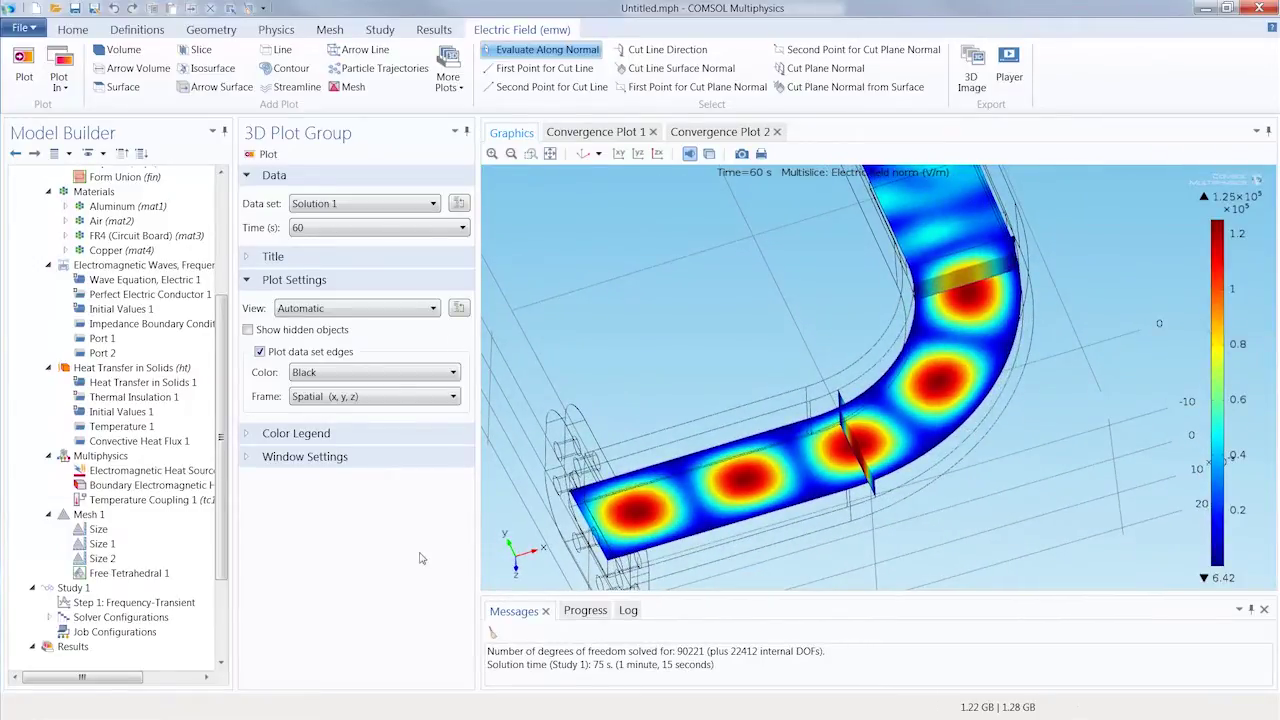
scroll(226, 545, "down", 3)
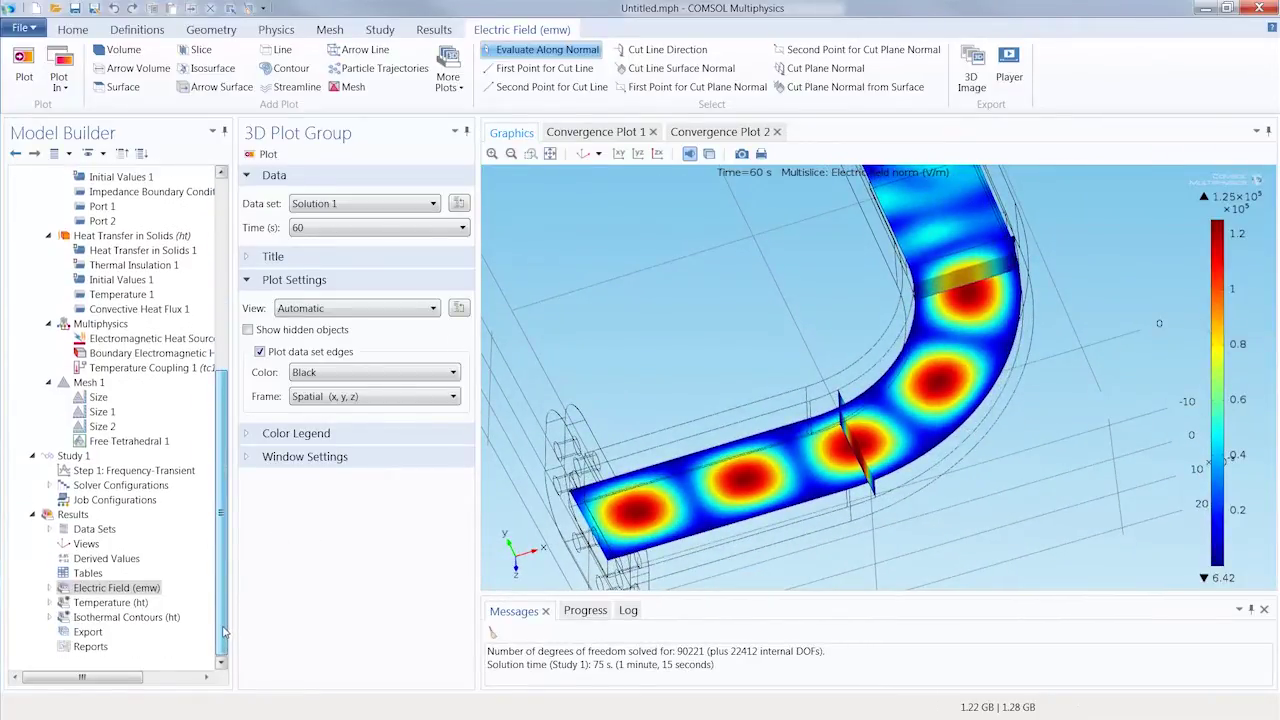
left_click(146, 602)
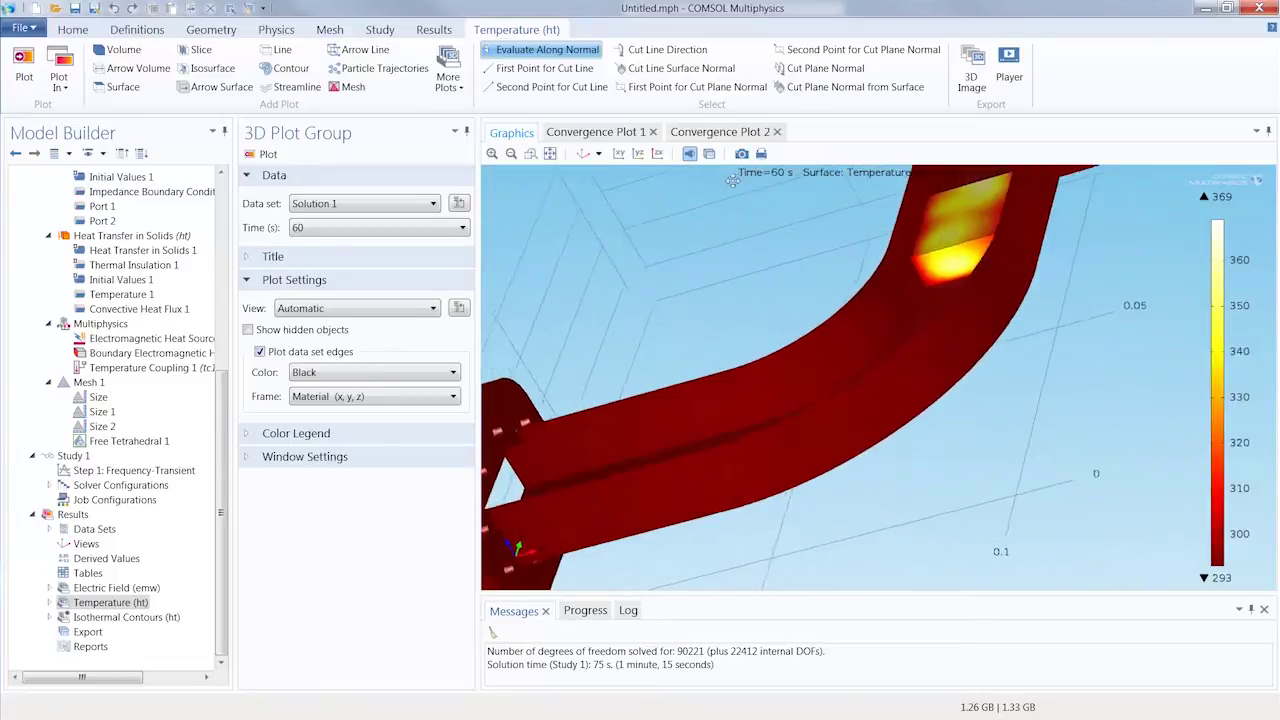
left_click(584, 153)
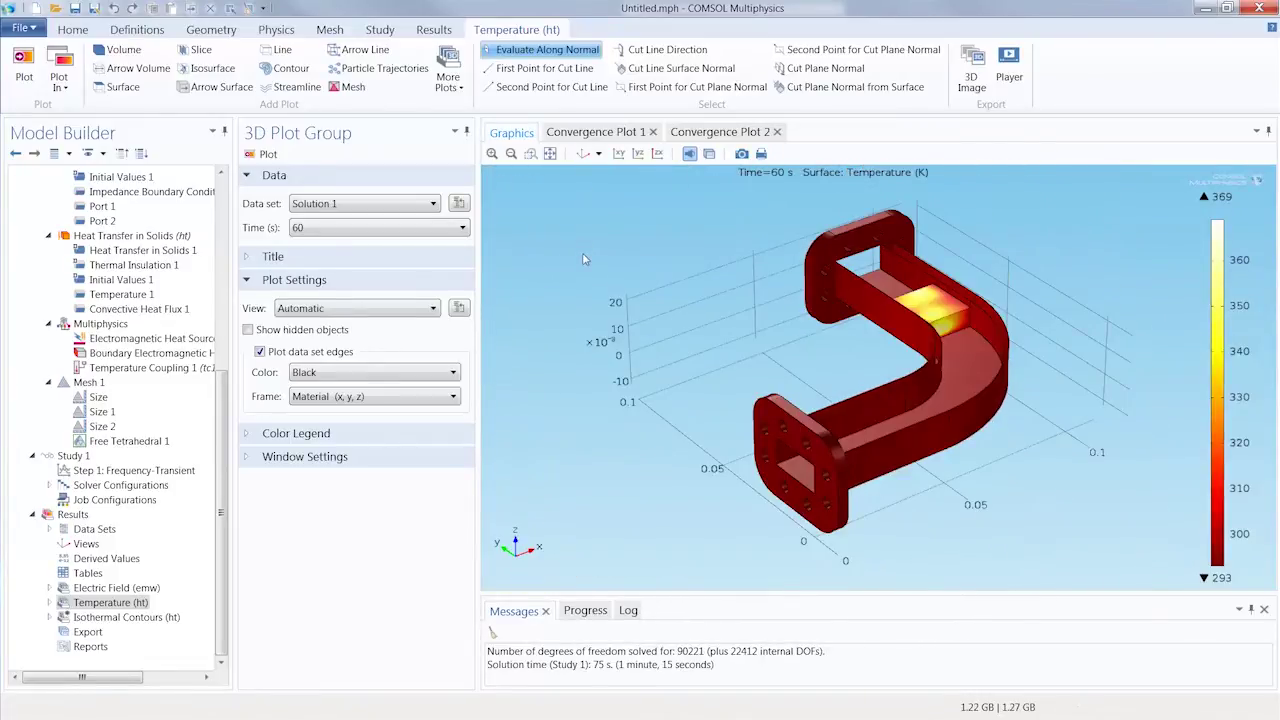
left_click(440, 30)
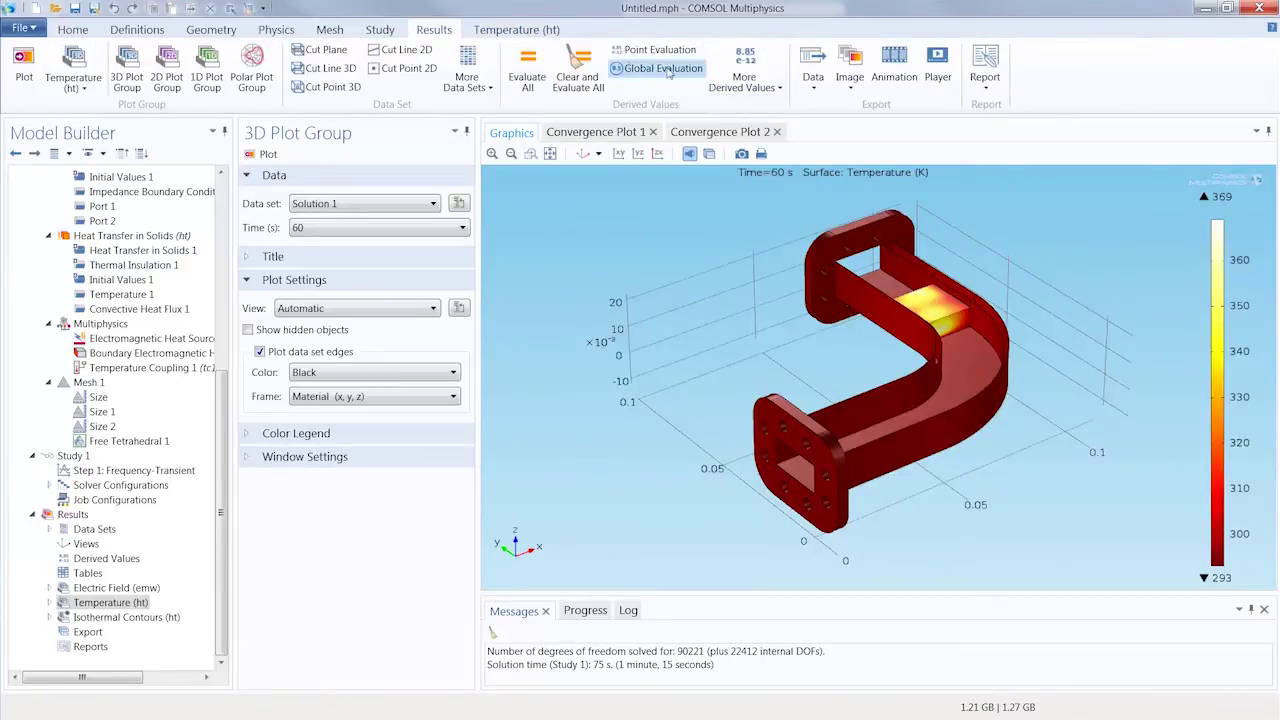
- Add a Volume Maximum derived value on the small box, domain 3
left_click(730, 82)
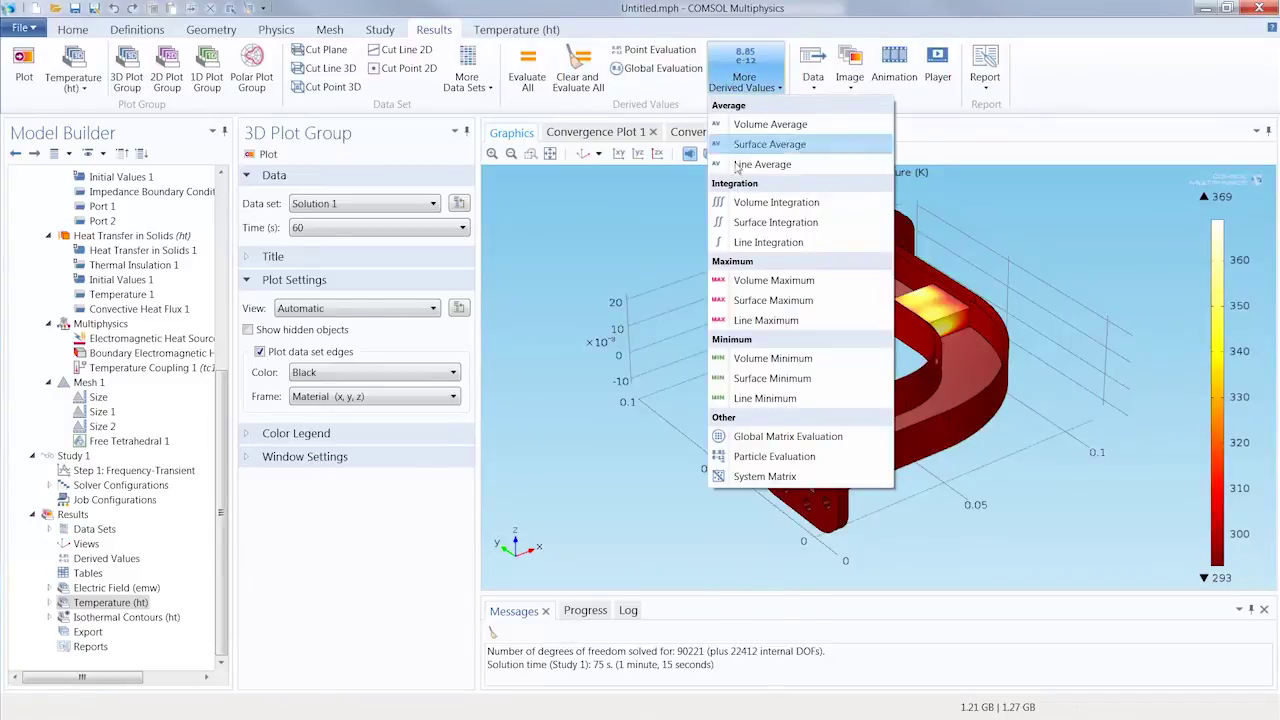
left_click(757, 284)
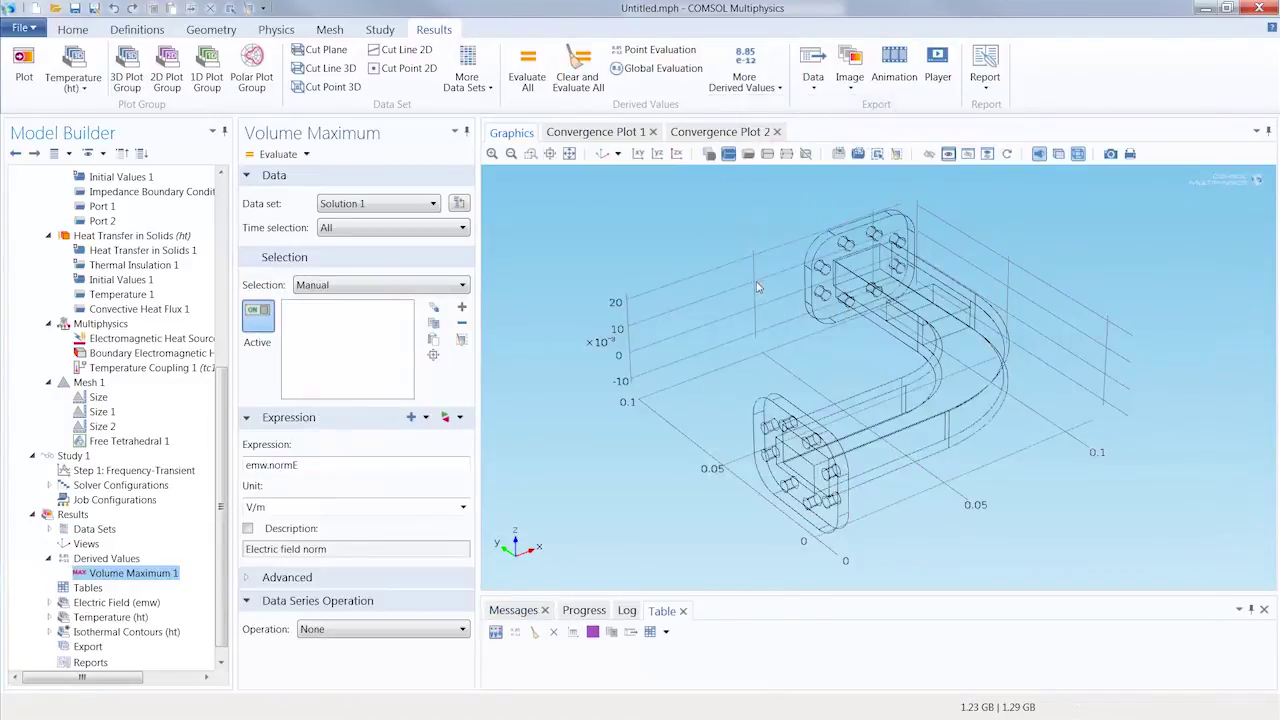
left_click(924, 310)
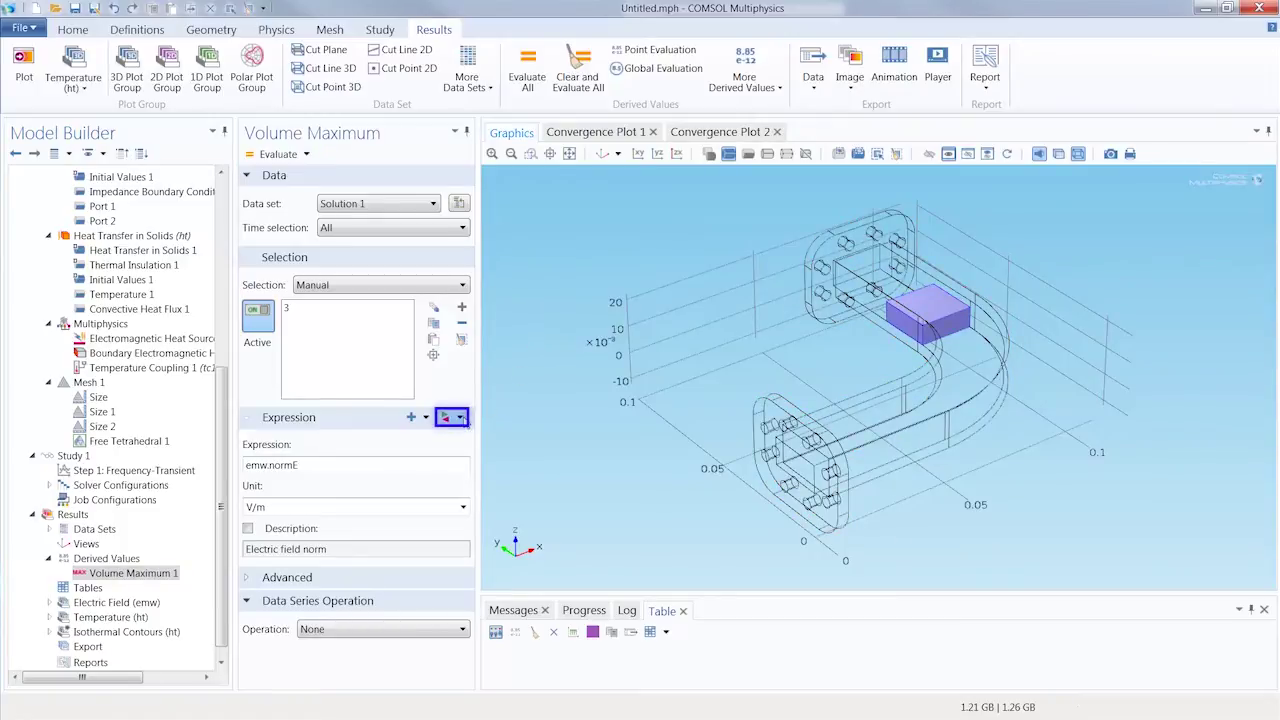
- Evaluate maximum temperature T in degC into Table 1 and enlarge the table window
left_click(460, 418)
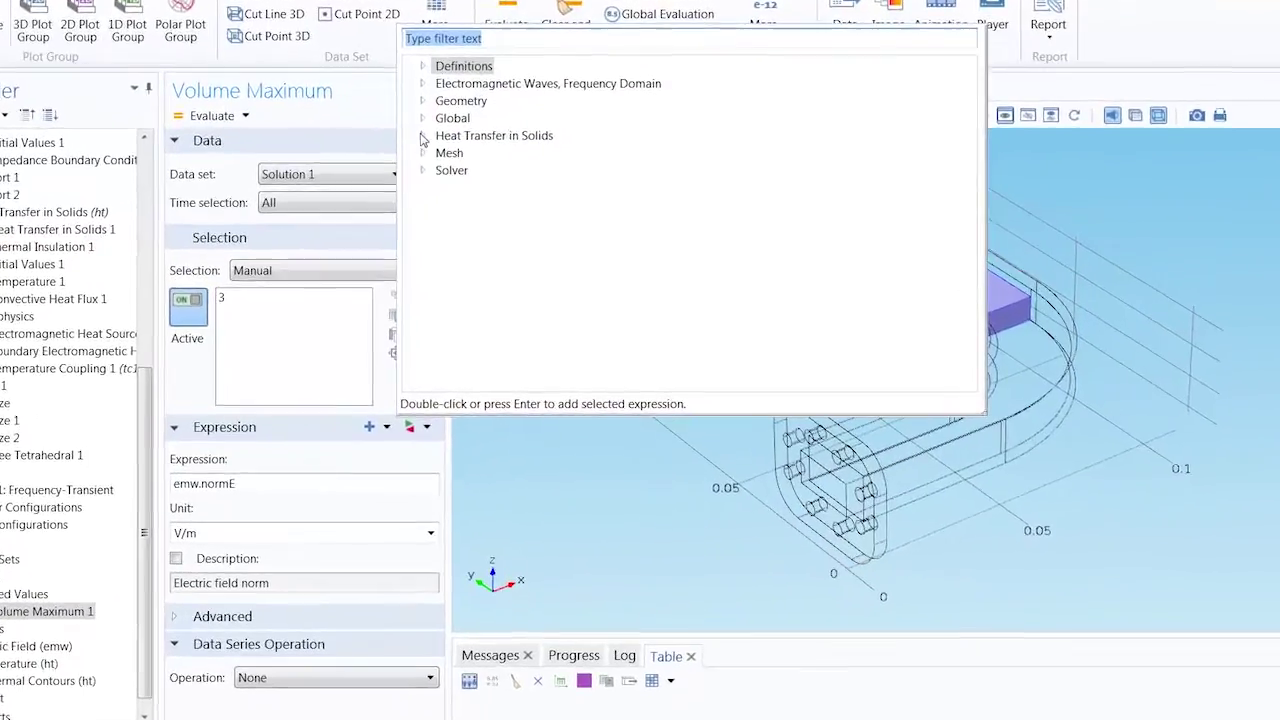
left_click(456, 171)
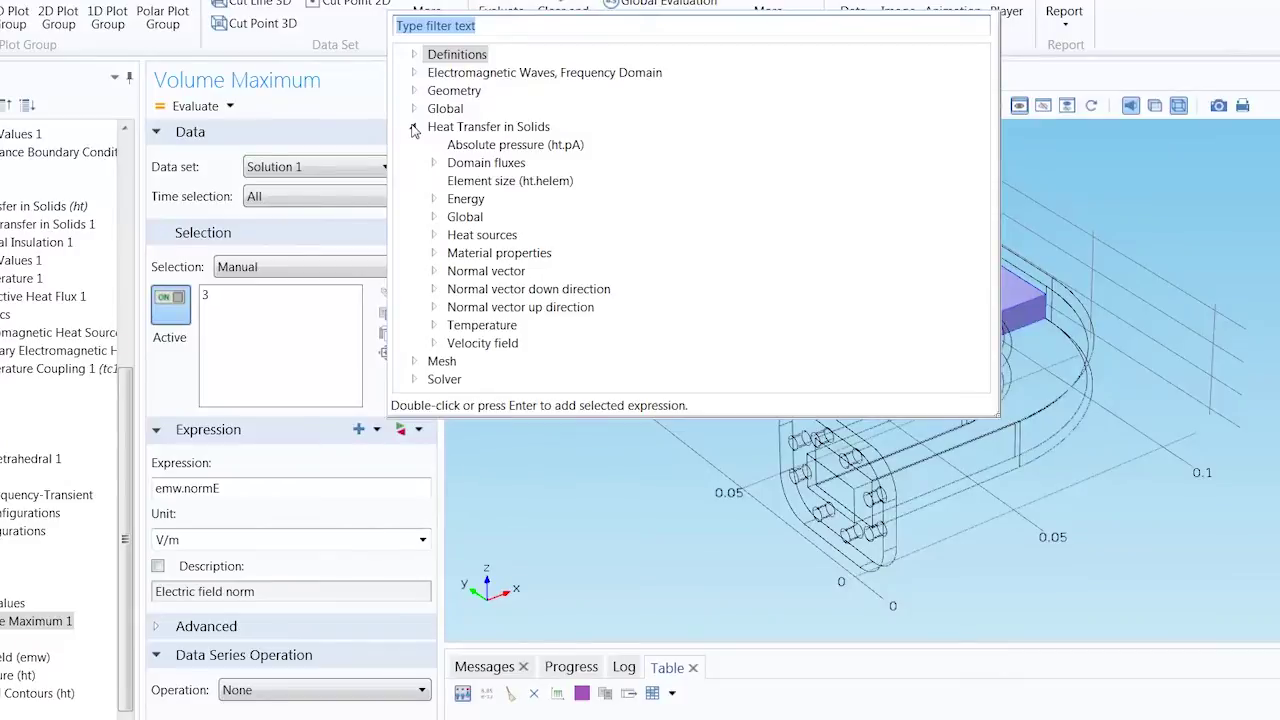
left_click(436, 326)
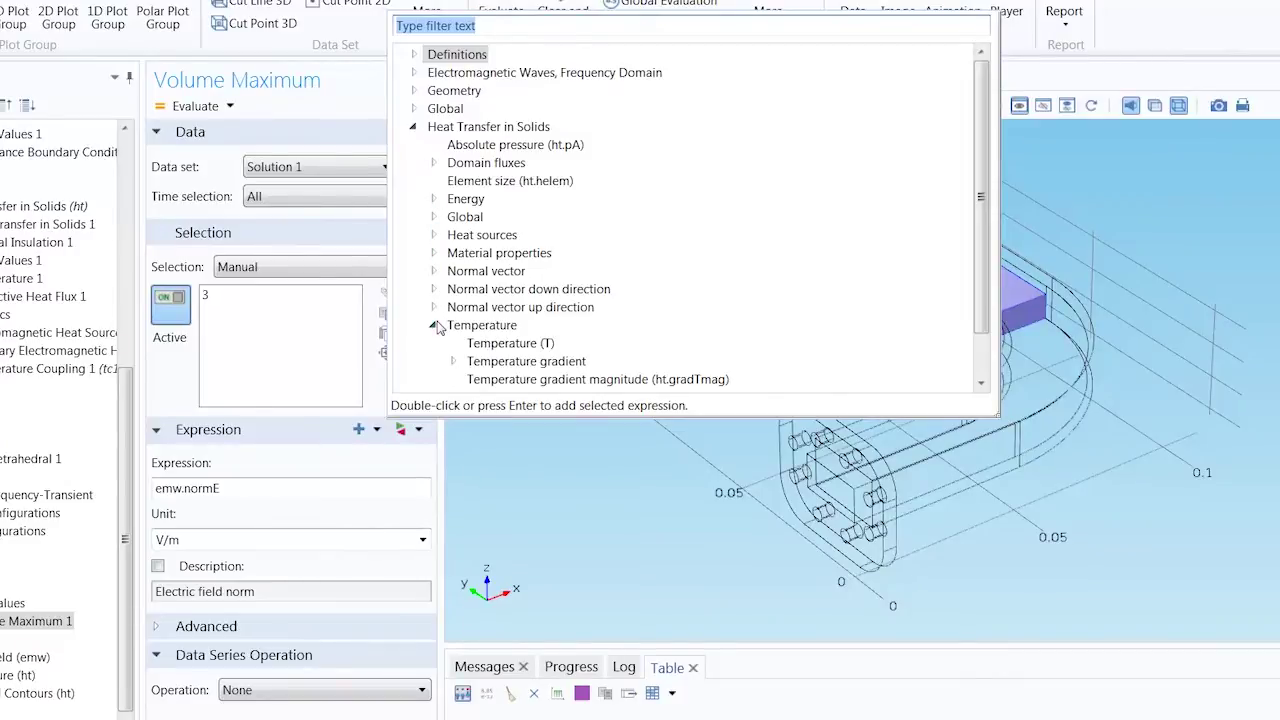
double_click(505, 343)
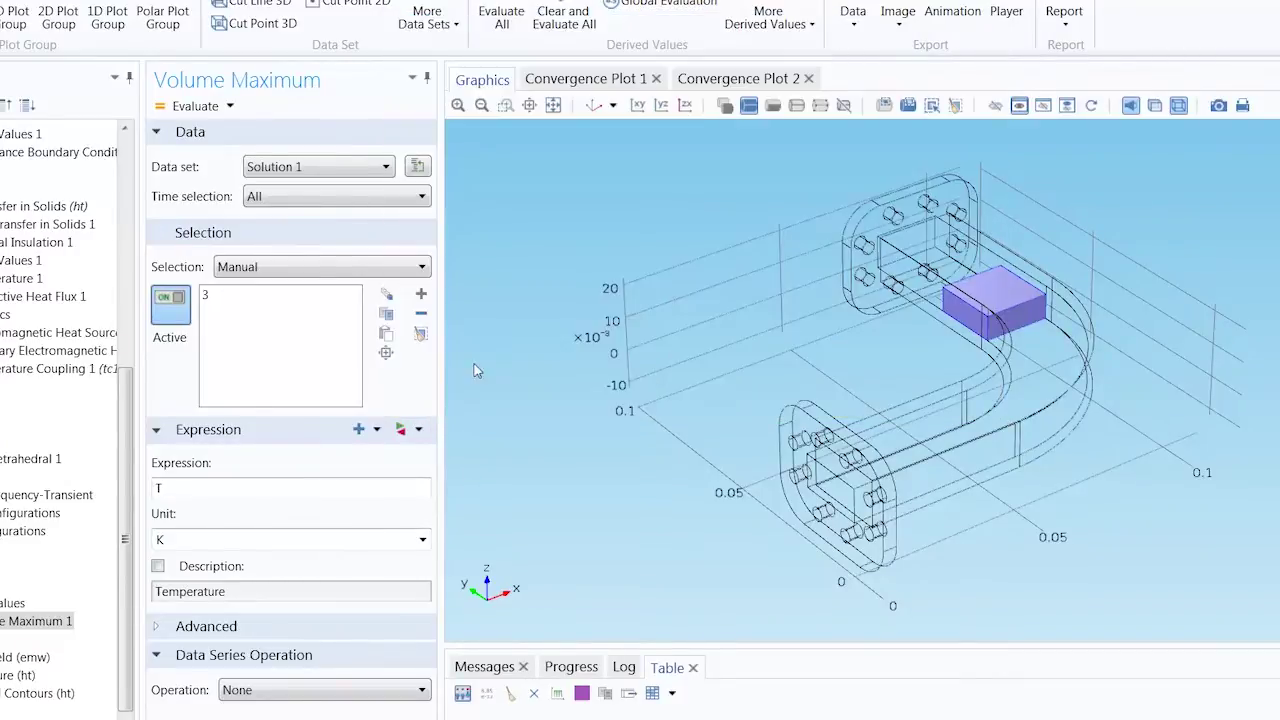
left_click(422, 539)
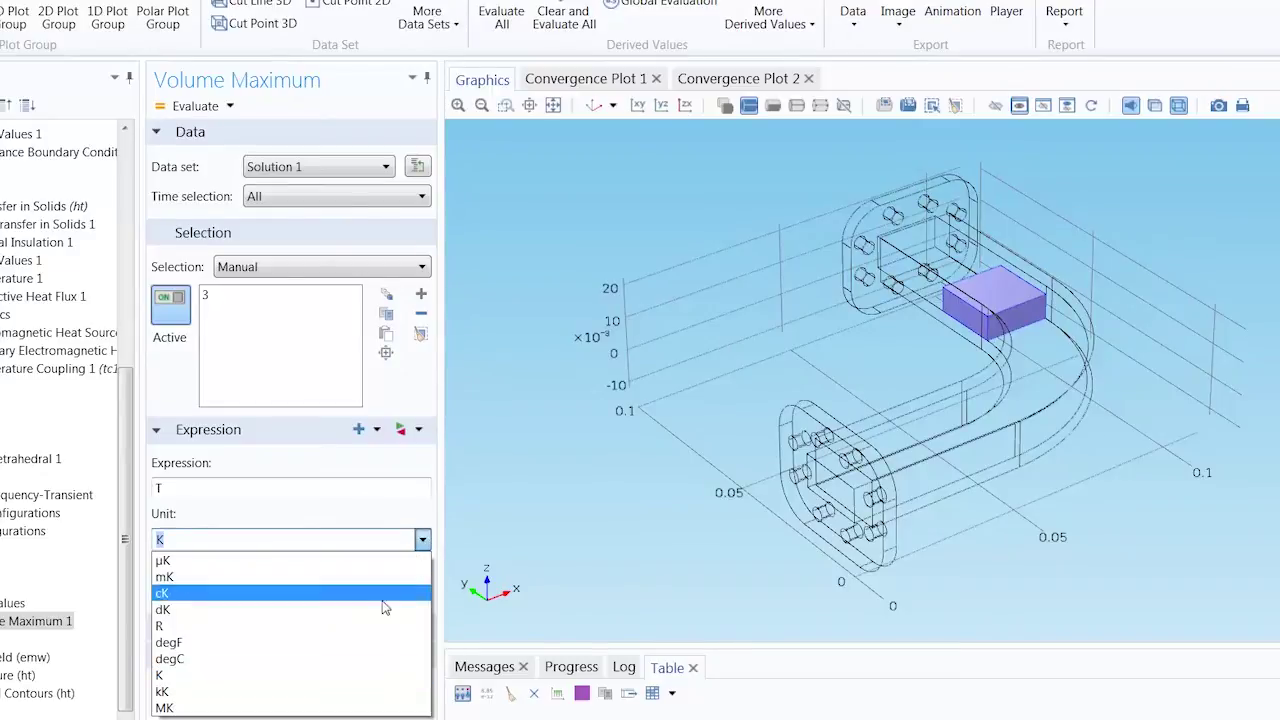
left_click(366, 658)
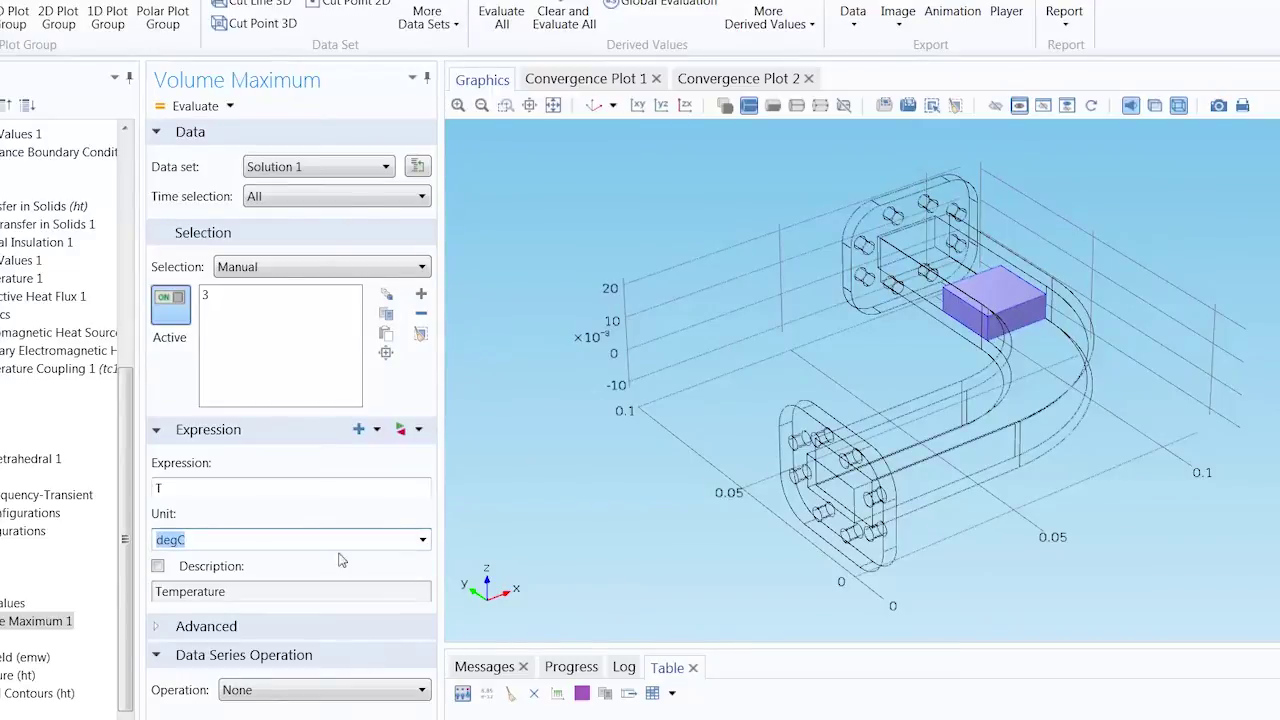
left_click(192, 105)
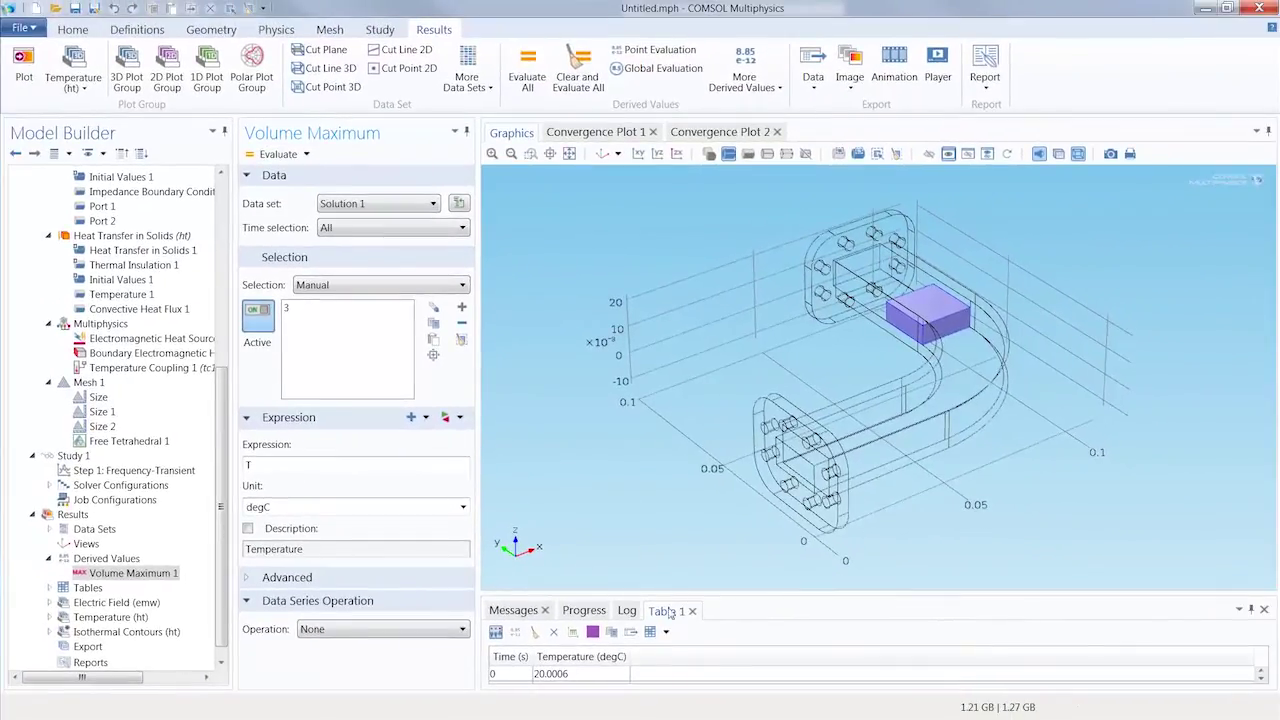
left_click_drag(716, 604, 710, 500)
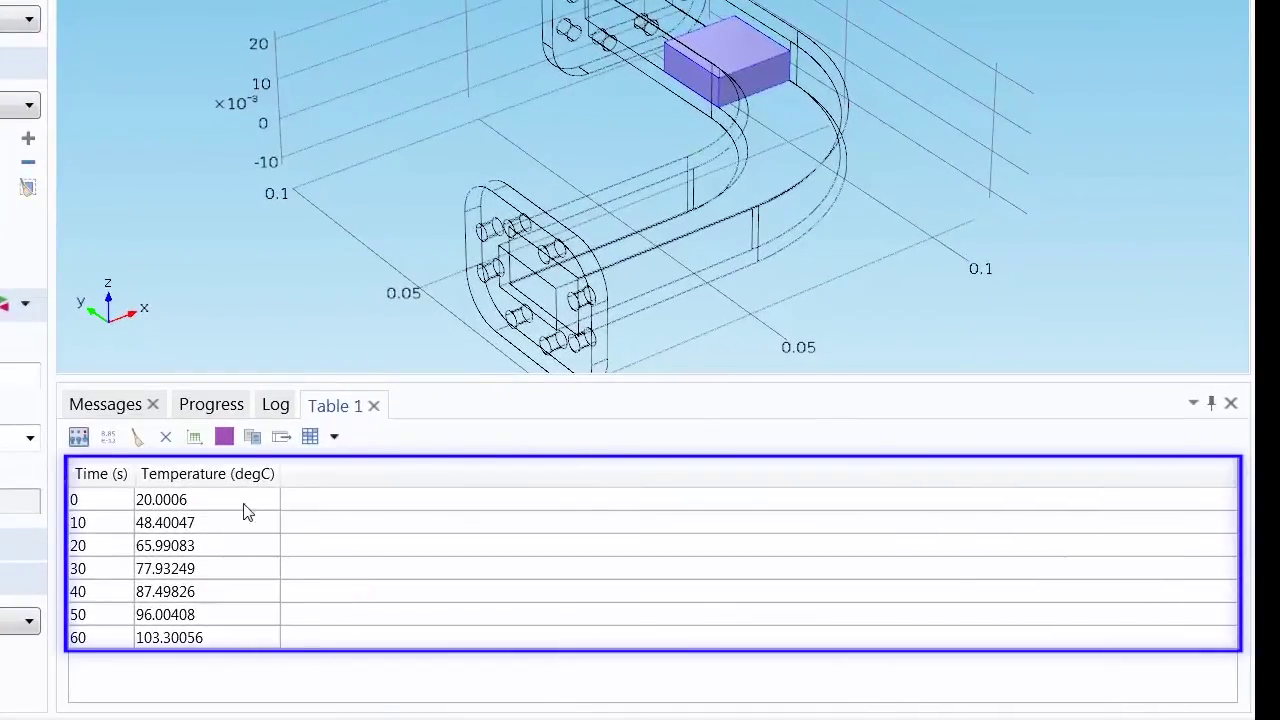
- Graph Table 1's maximum temperature against time and reset the window layout to enlarge it
left_click(194, 438)
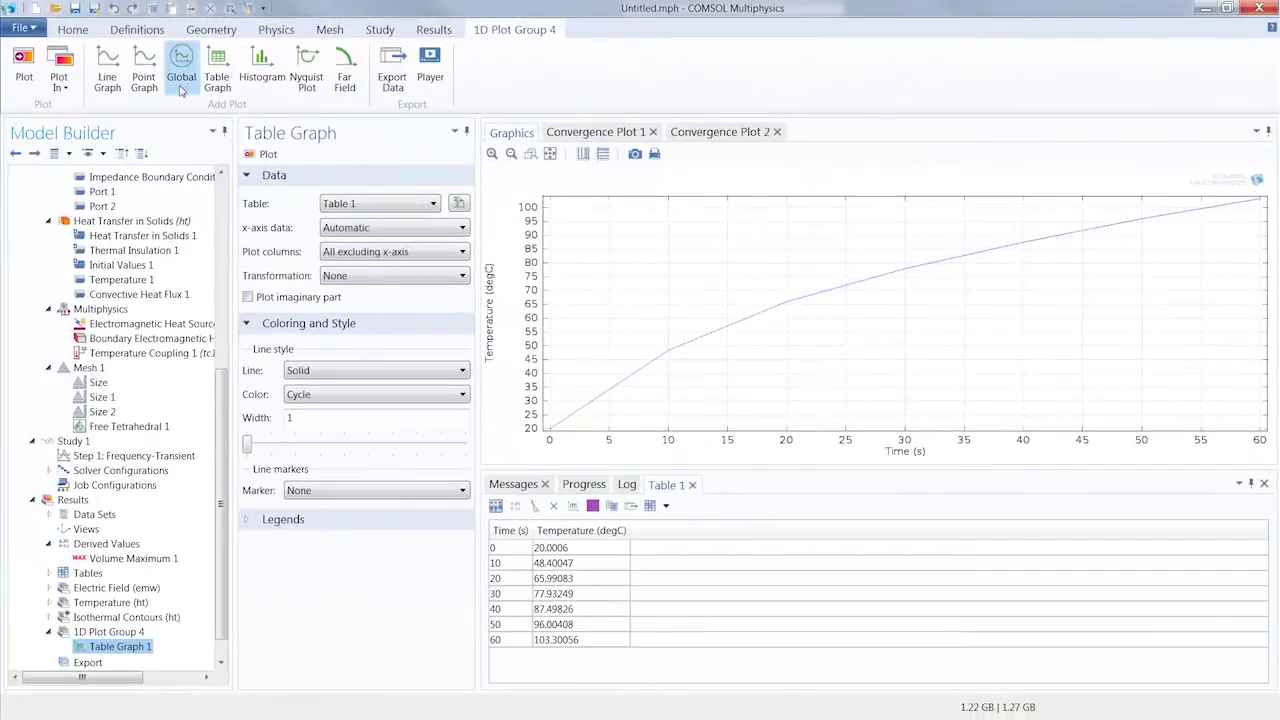
left_click(84, 32)
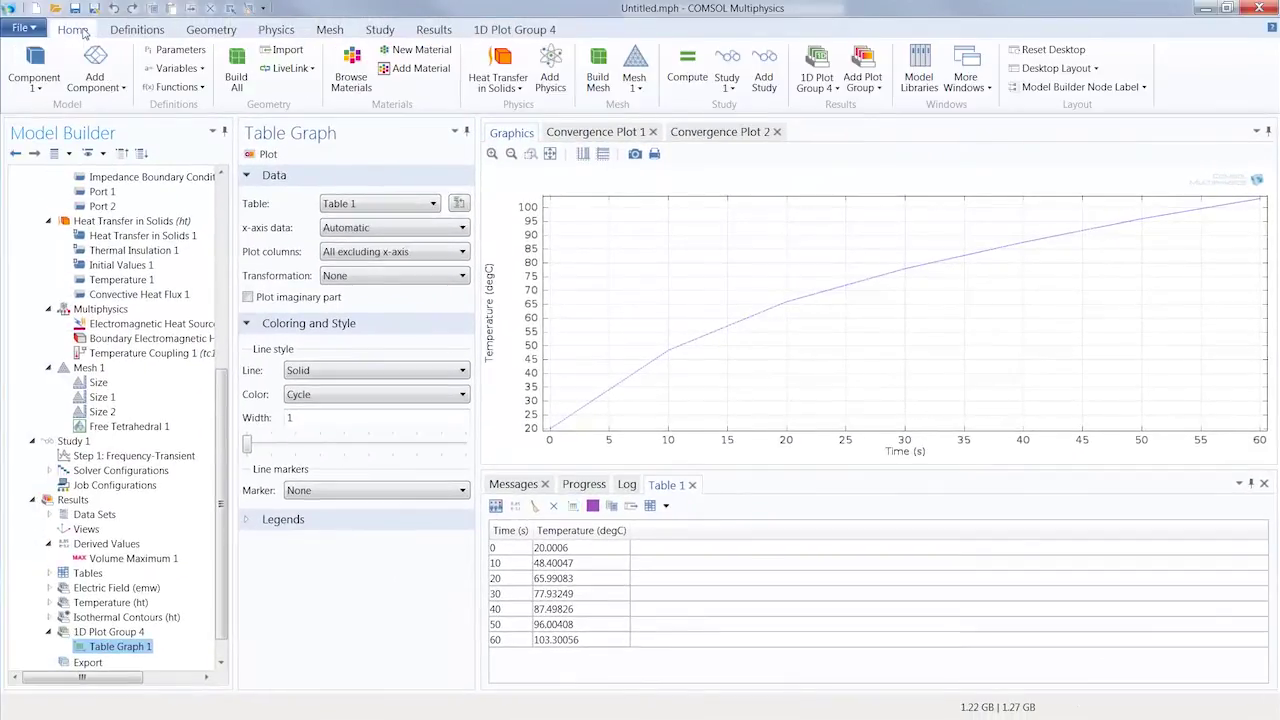
left_click(1052, 49)
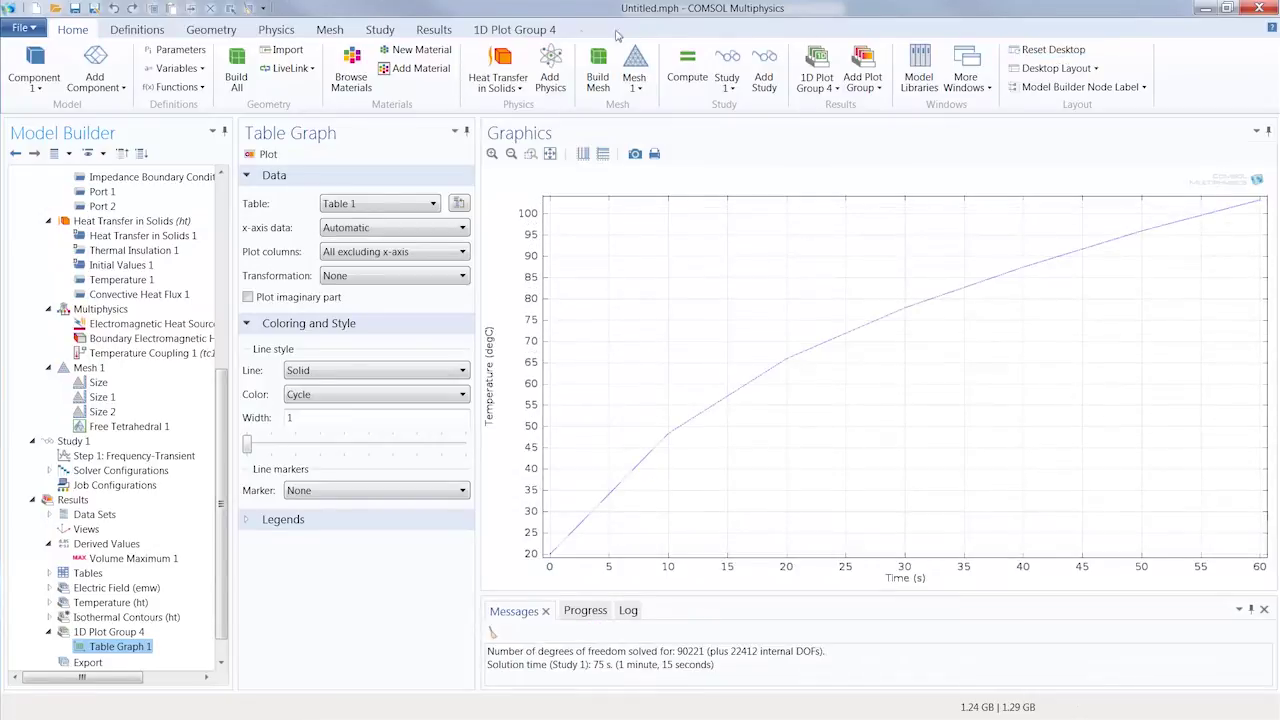
left_click(531, 33)
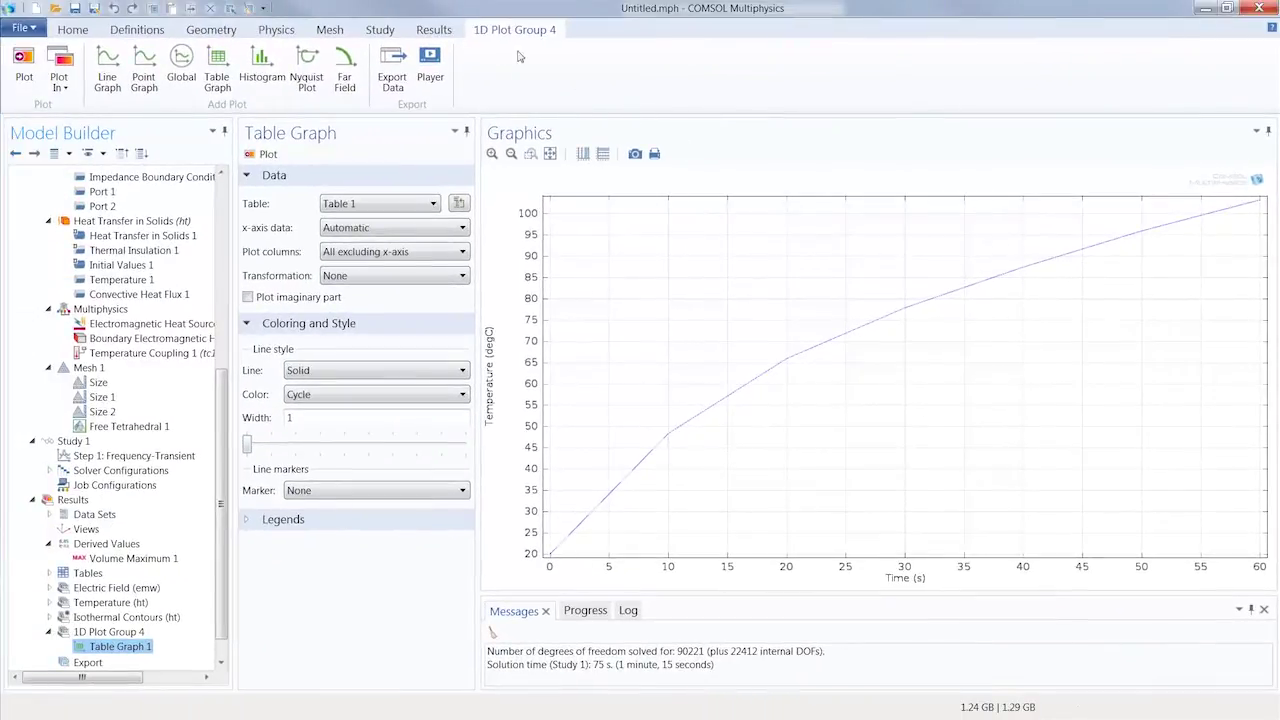
- Evaluate emw.S11 for all time steps into Table 2, constant at -0.60699-0.21873i
left_click(434, 30)
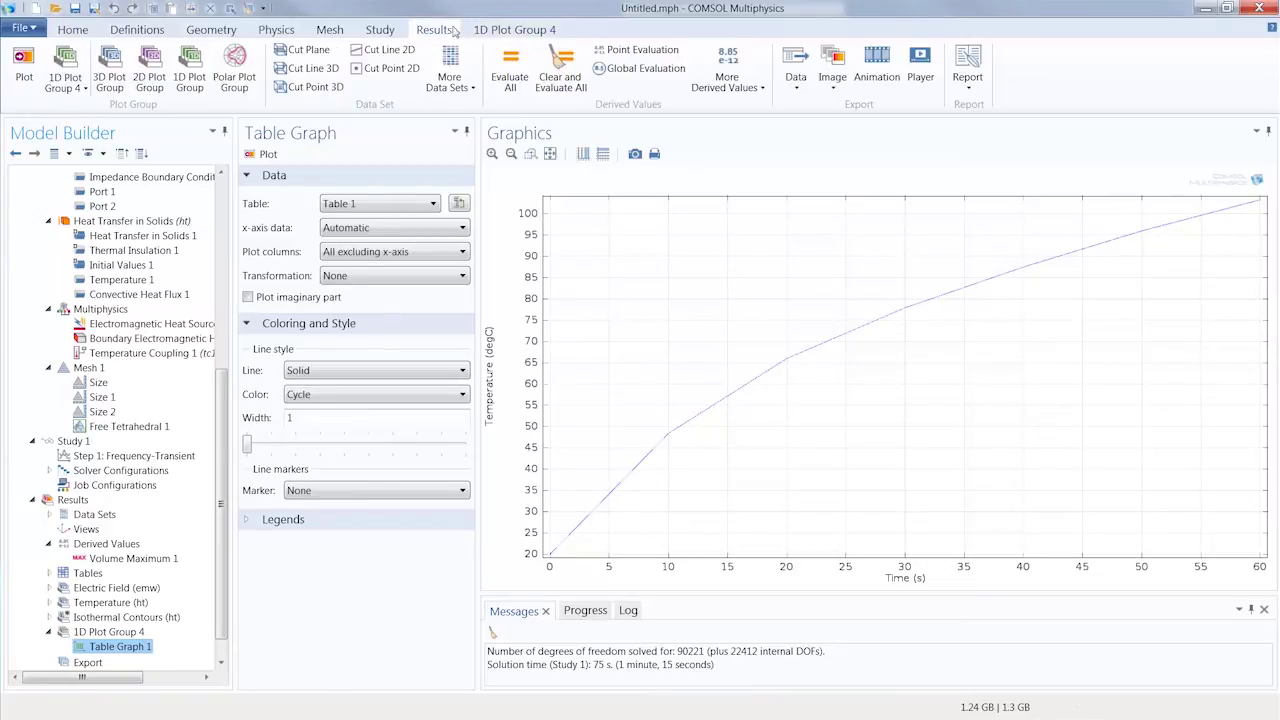
left_click(627, 74)
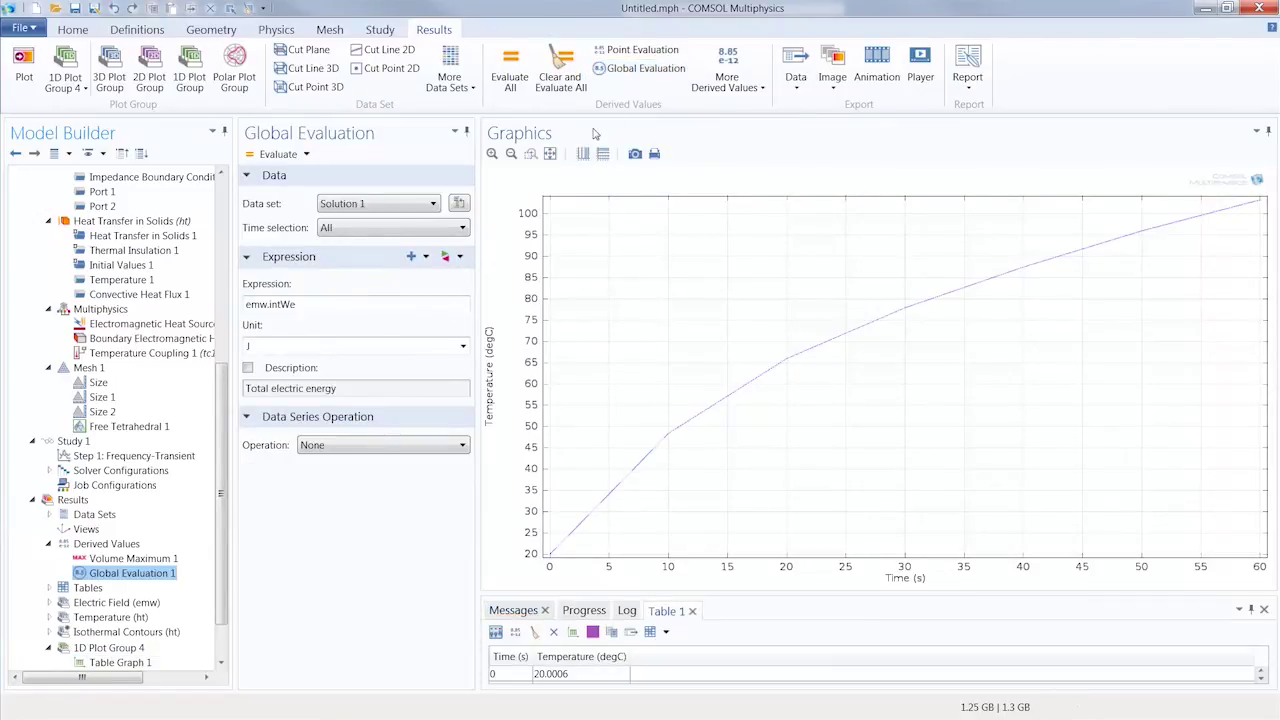
left_click(459, 257)
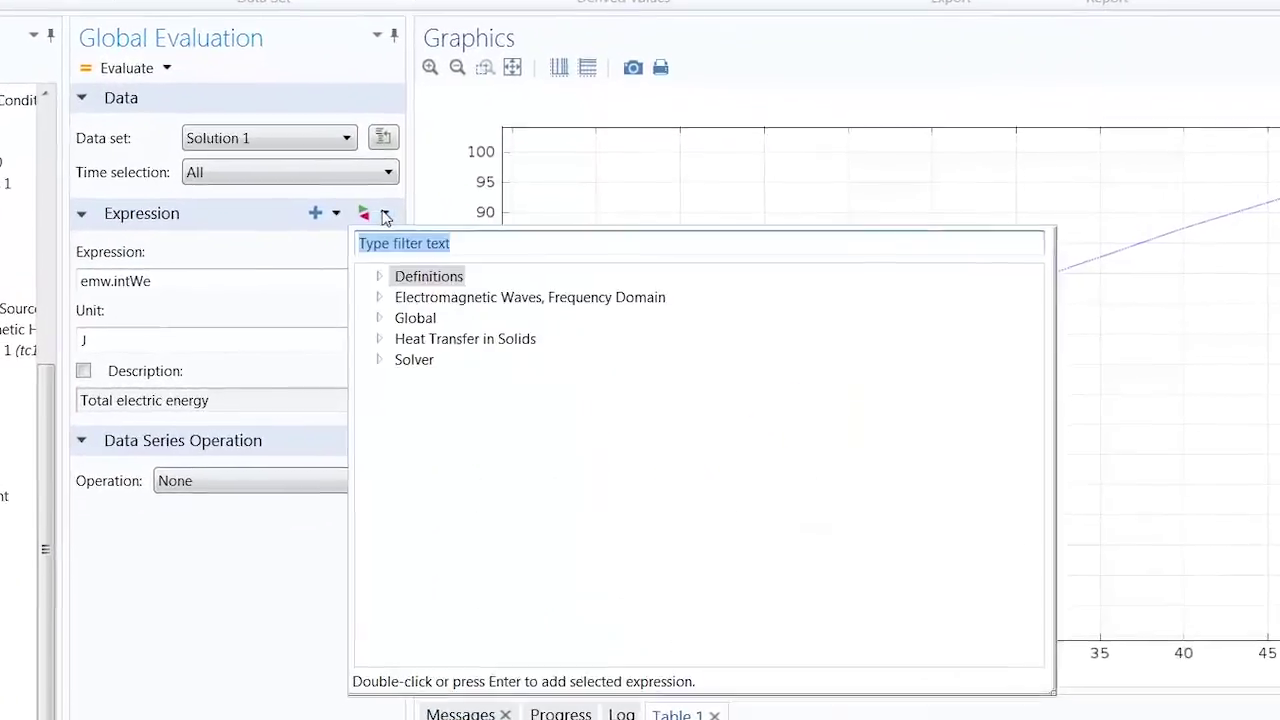
left_click(369, 295)
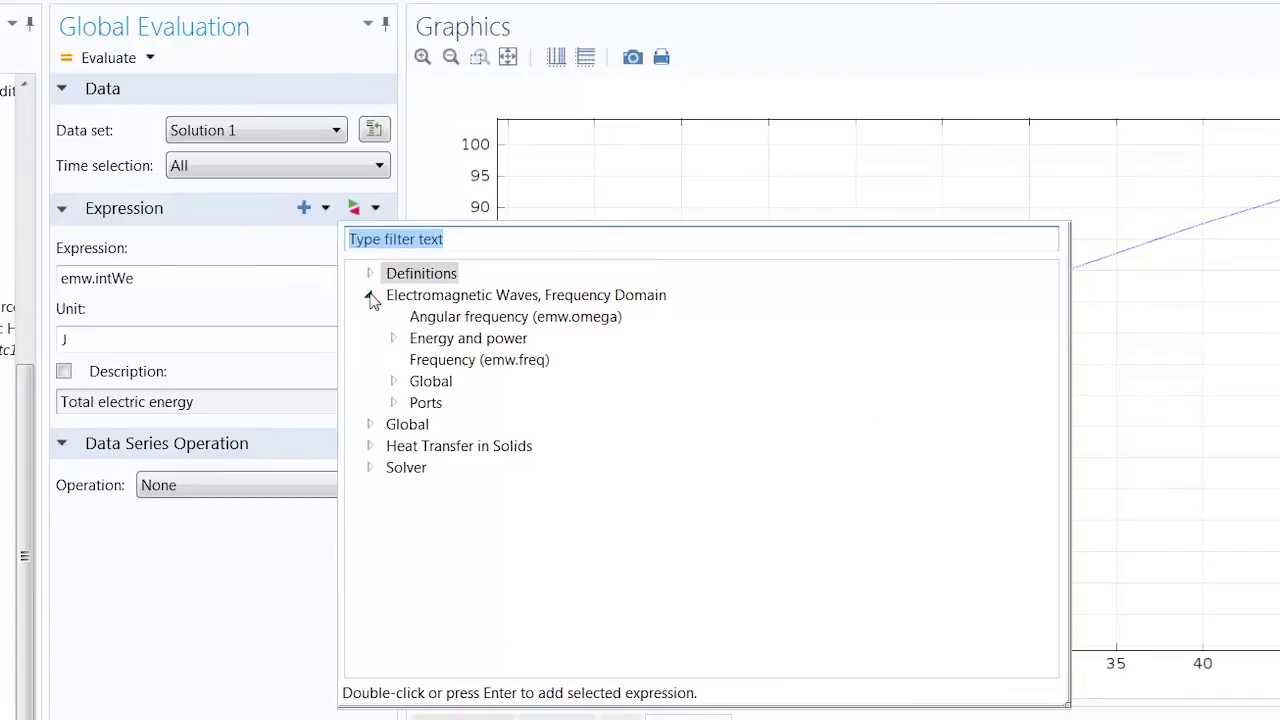
left_click(394, 403)
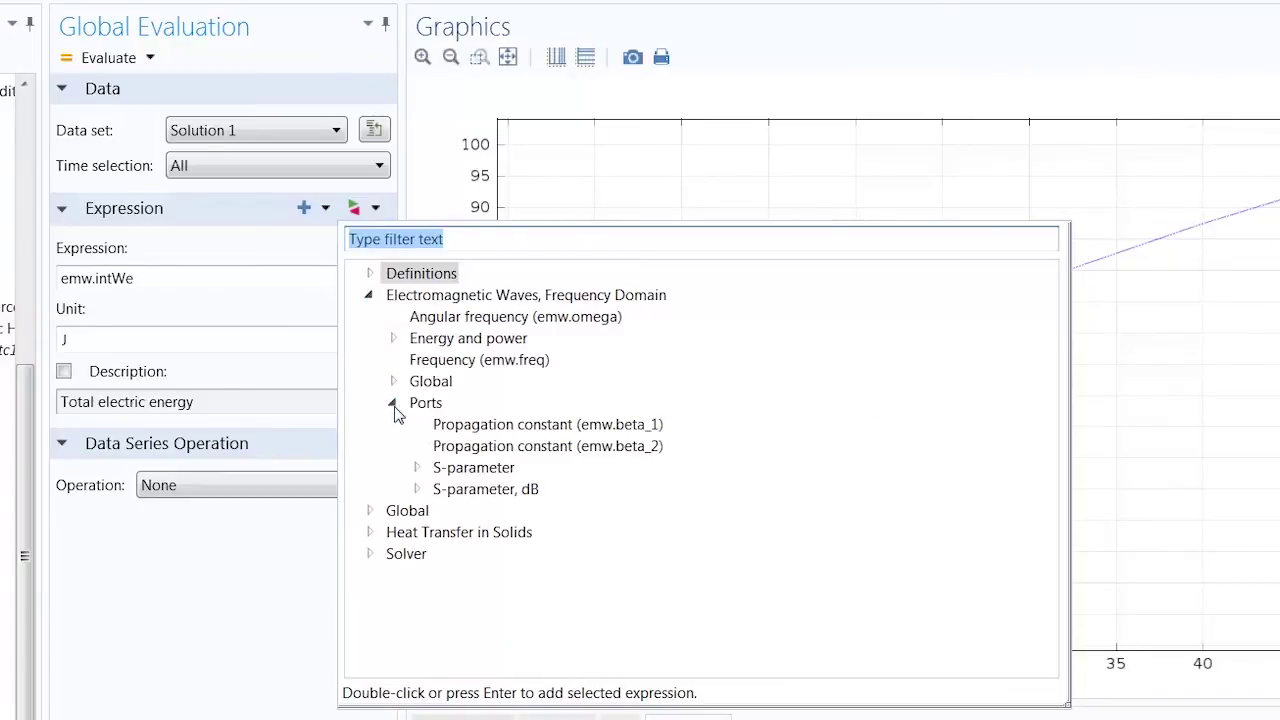
left_click(416, 467)
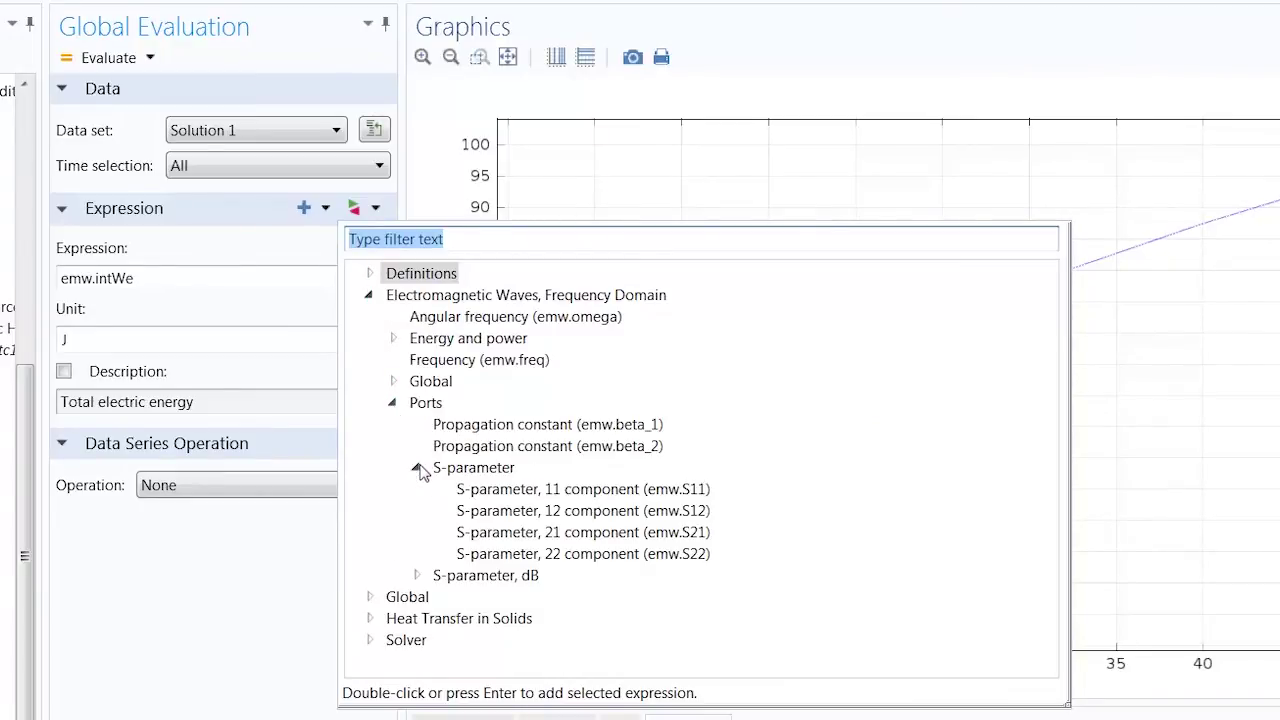
double_click(468, 490)
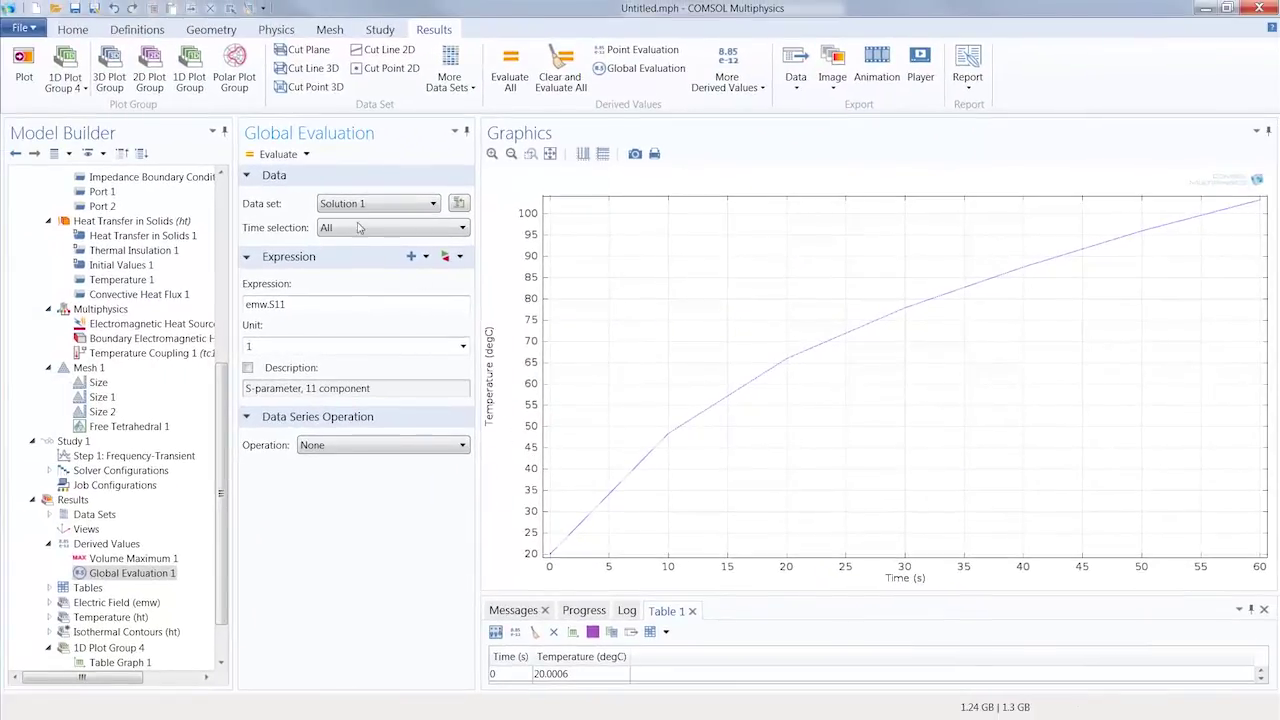
left_click(278, 154)
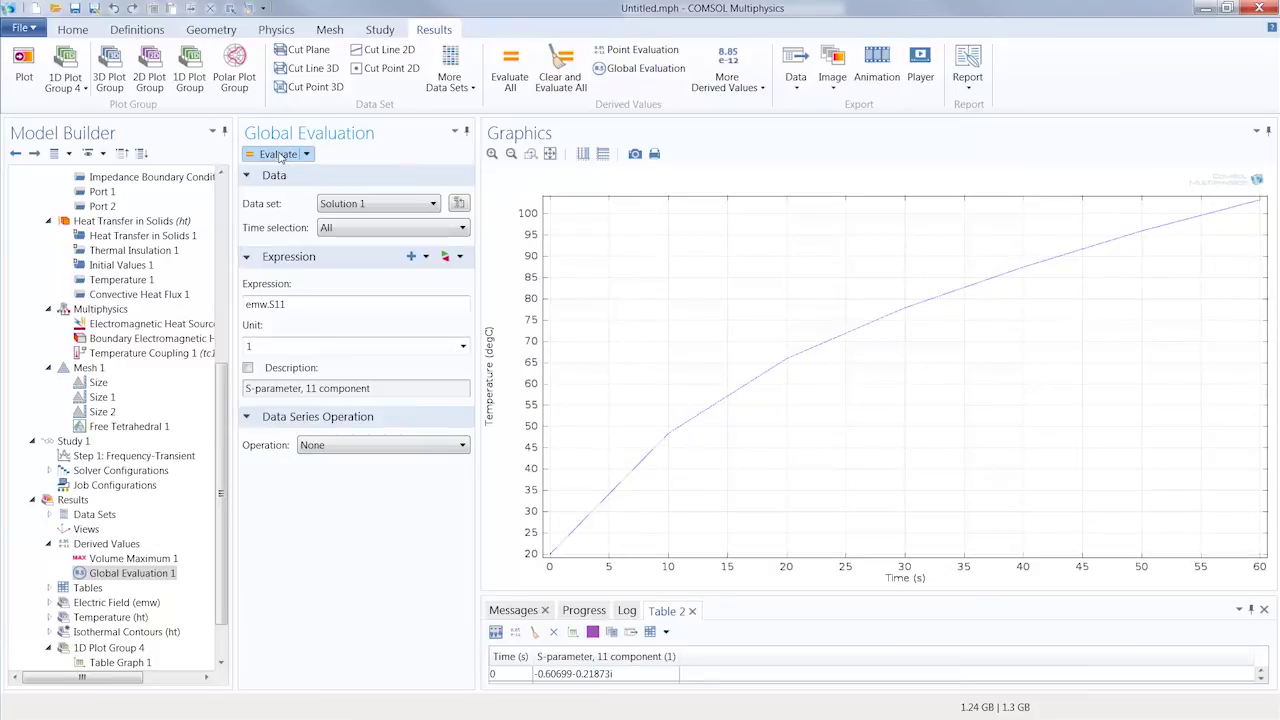
left_click_drag(577, 597, 570, 528)
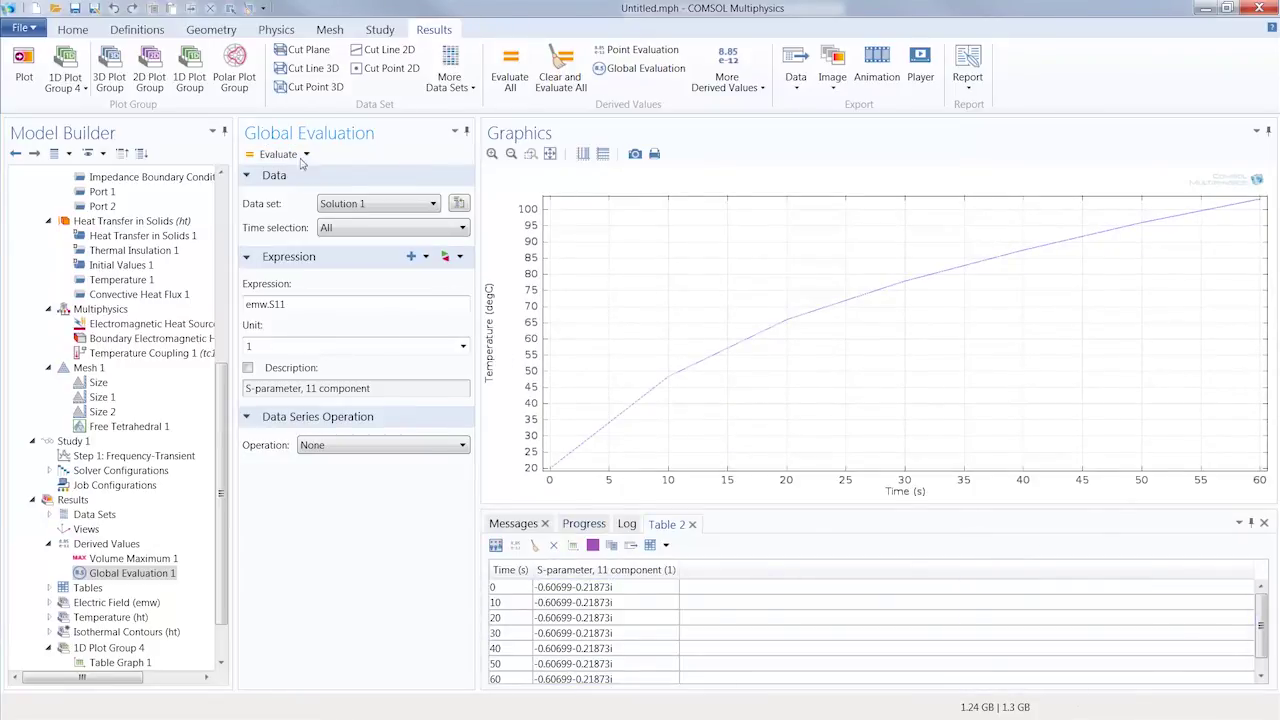
left_click(68, 30)
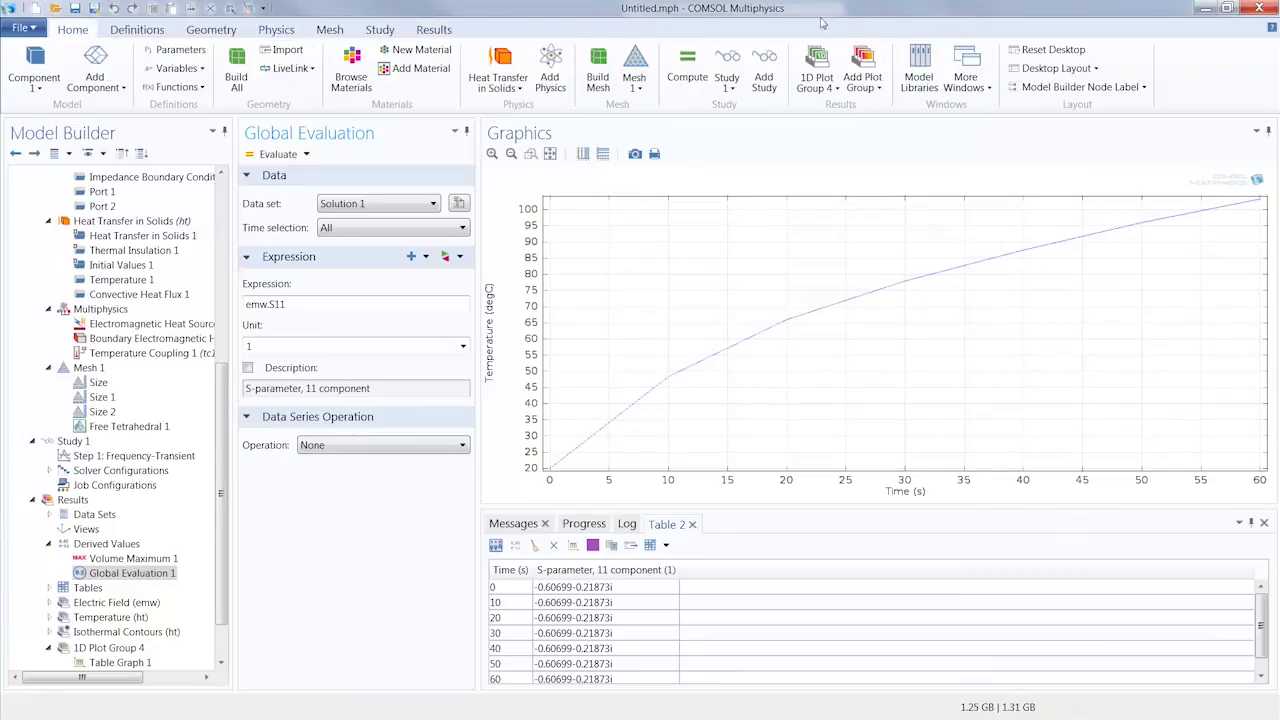
- Reset the desktop layout and add a Volume Integration over the small block, domain 3
left_click(1048, 50)
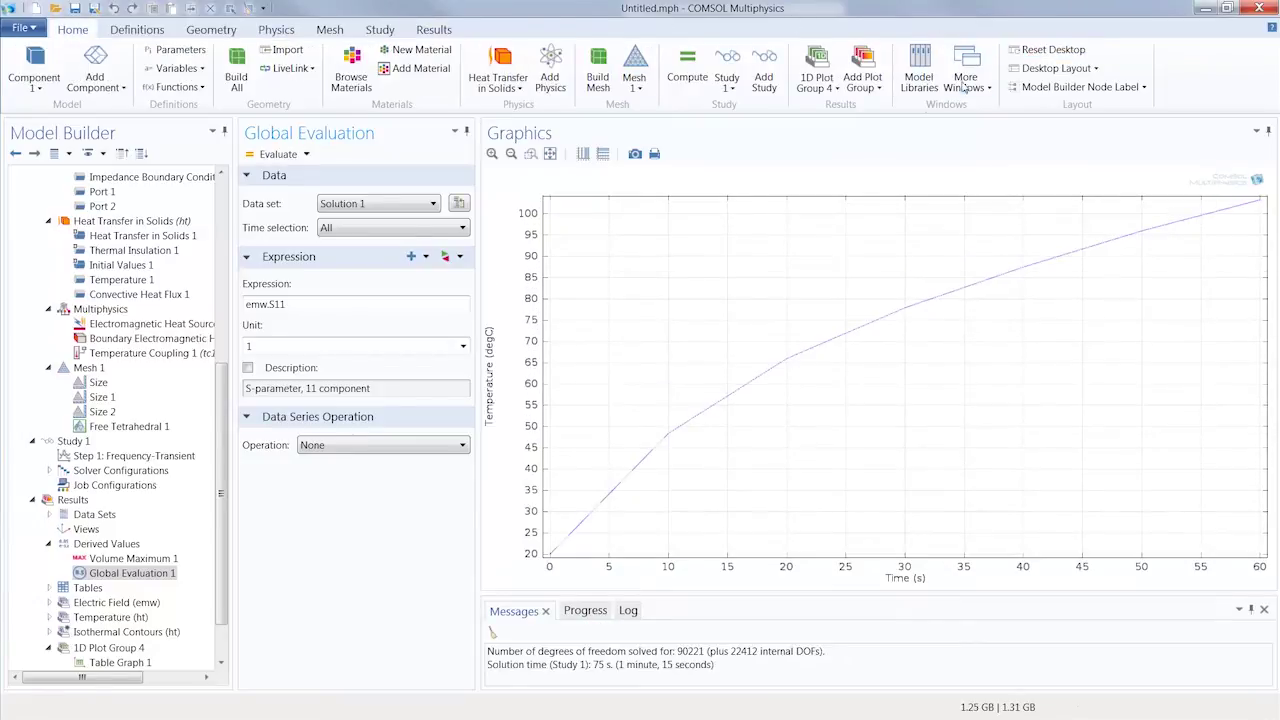
left_click(447, 31)
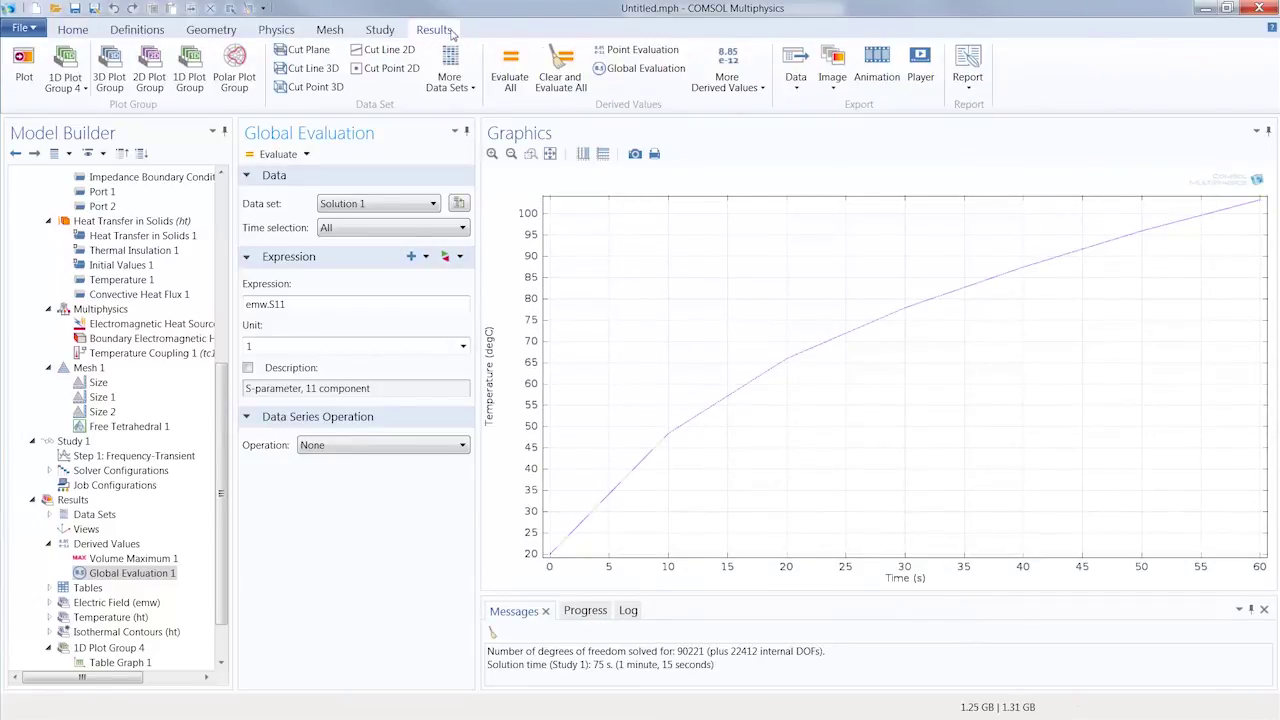
left_click(727, 72)
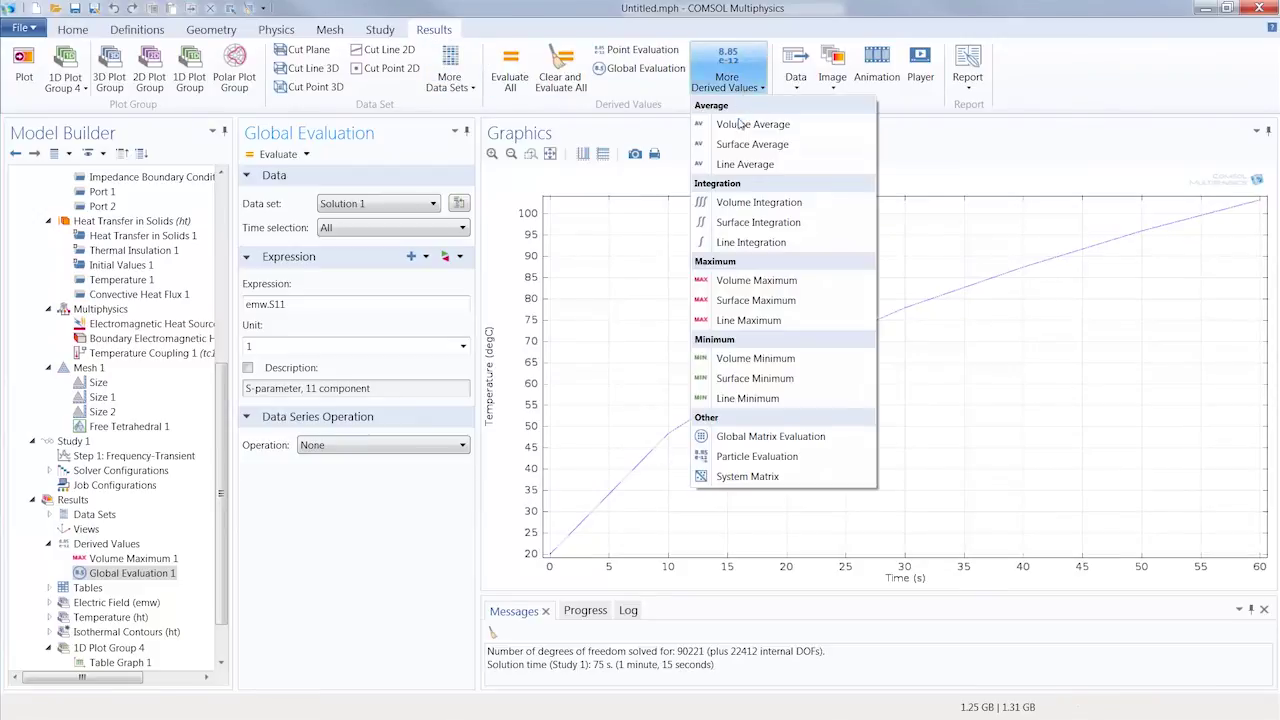
left_click(758, 202)
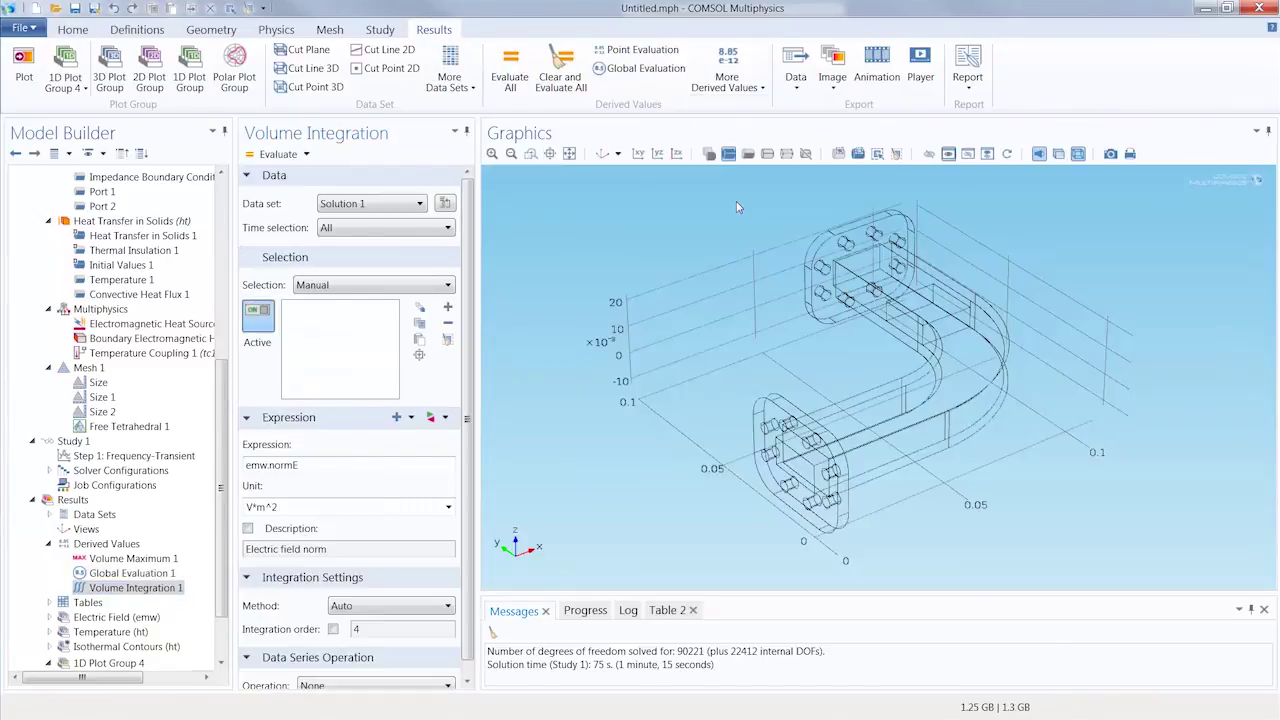
left_click(932, 313)
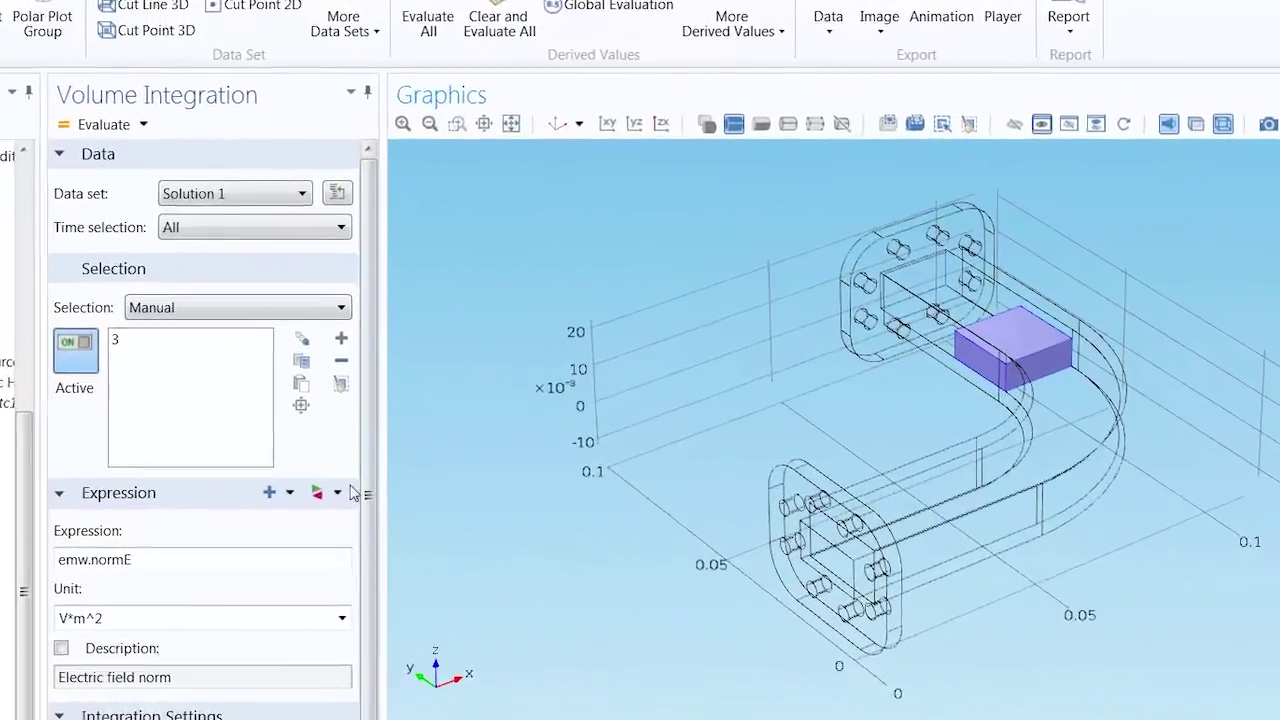
- Integrate total power dissipation density emw.Qh, giving 7.73191 W in Table 3
left_click(445, 418)
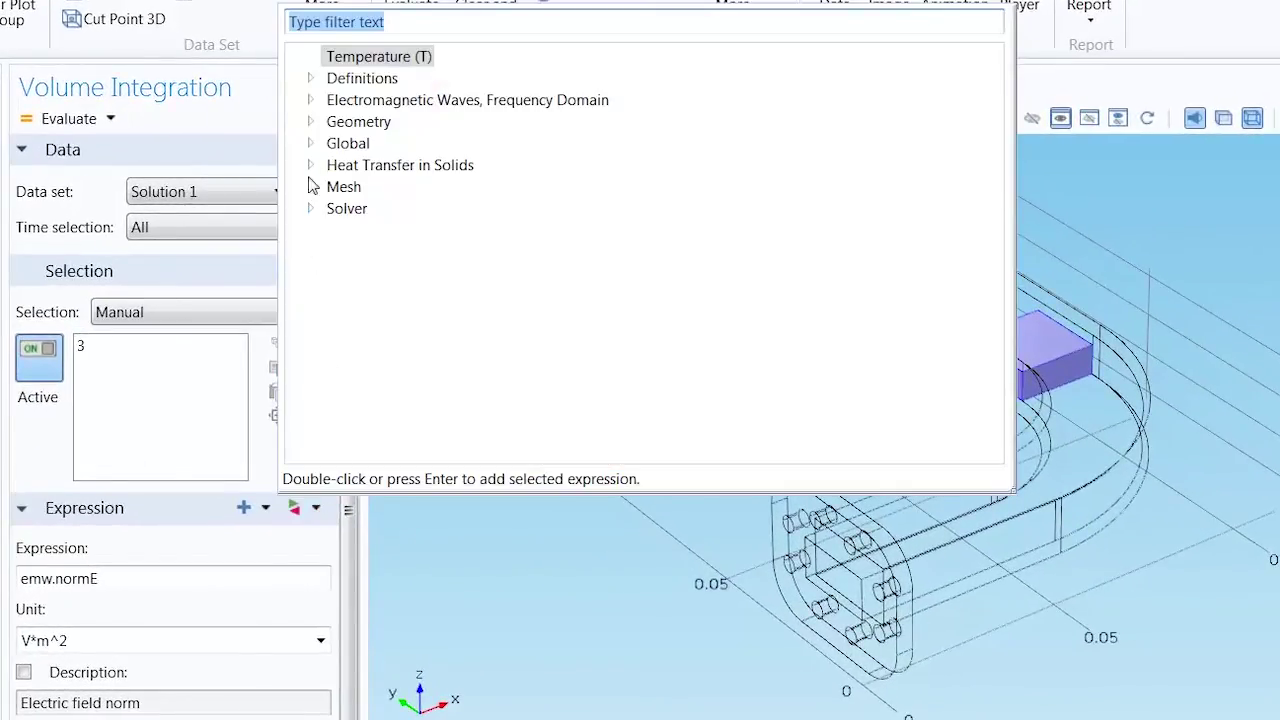
left_click(310, 100)
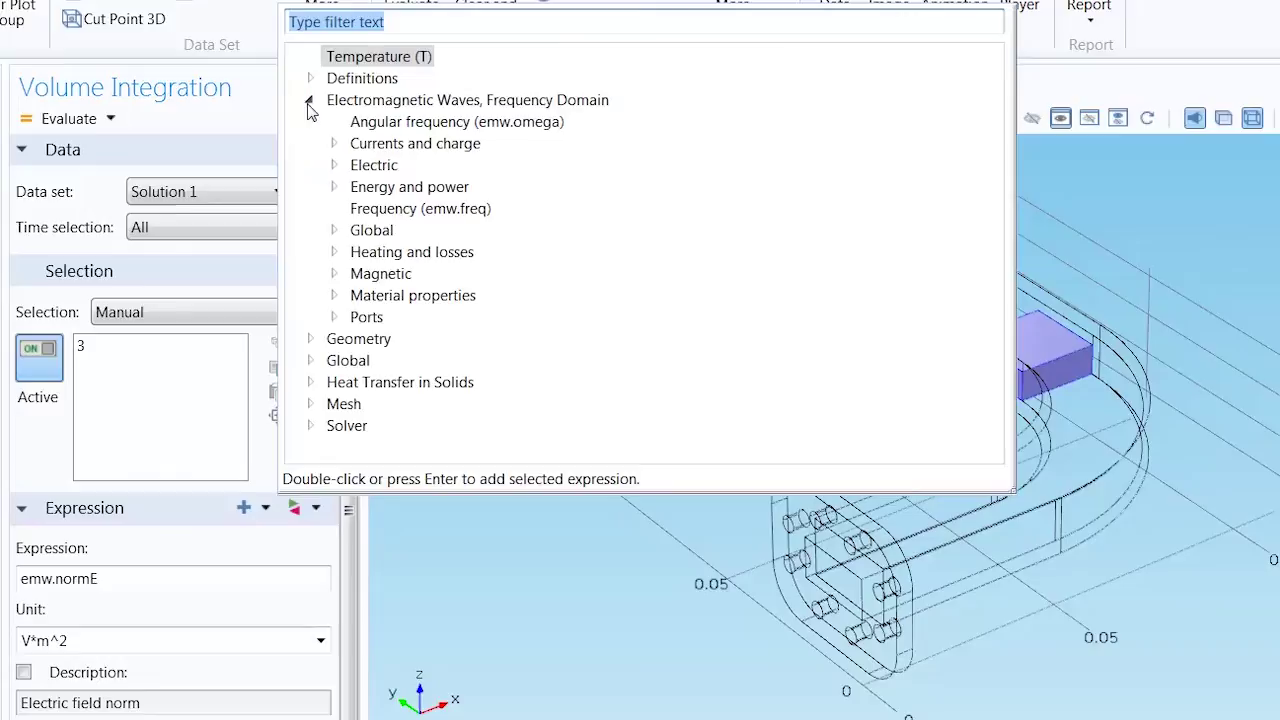
left_click(333, 253)
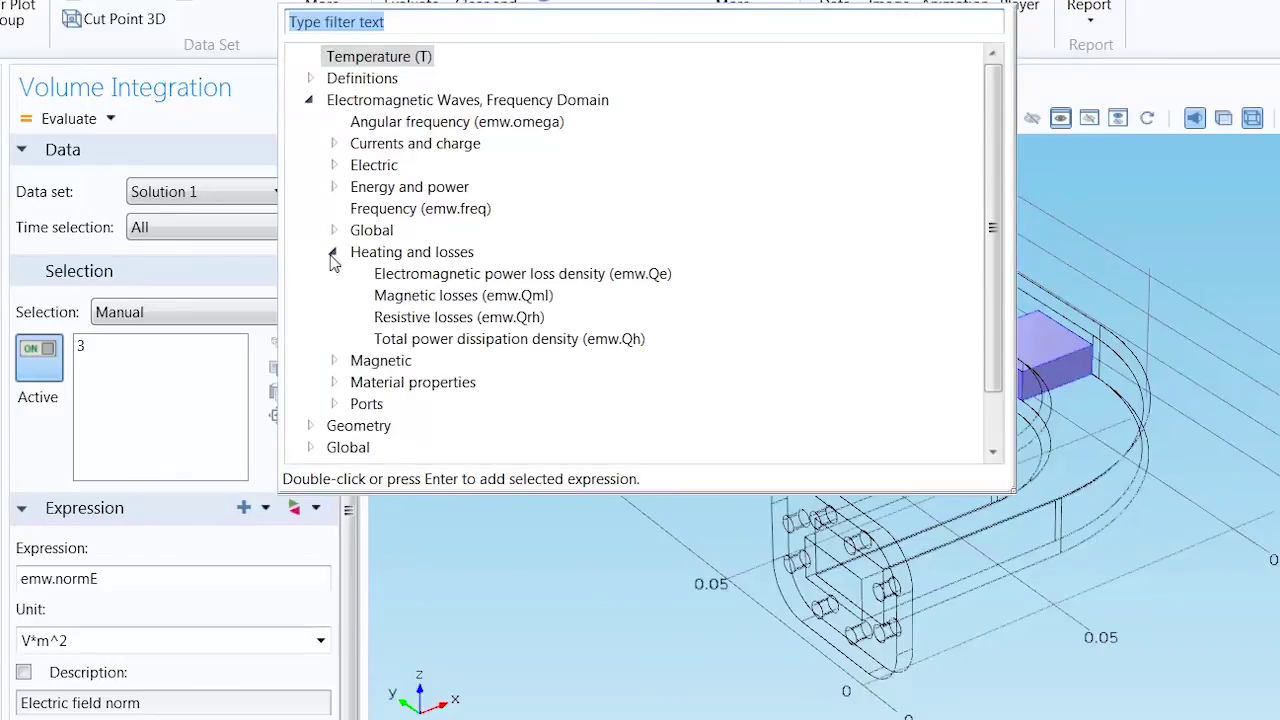
double_click(390, 339)
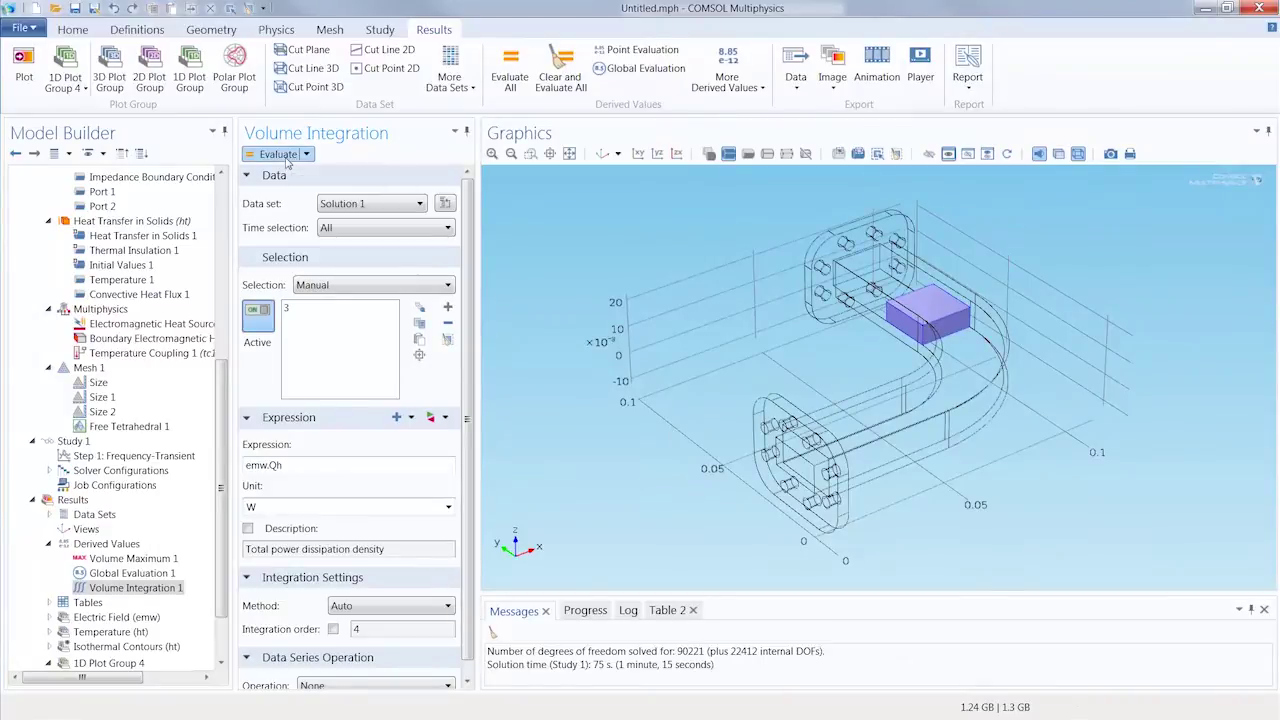
left_click(120, 131)
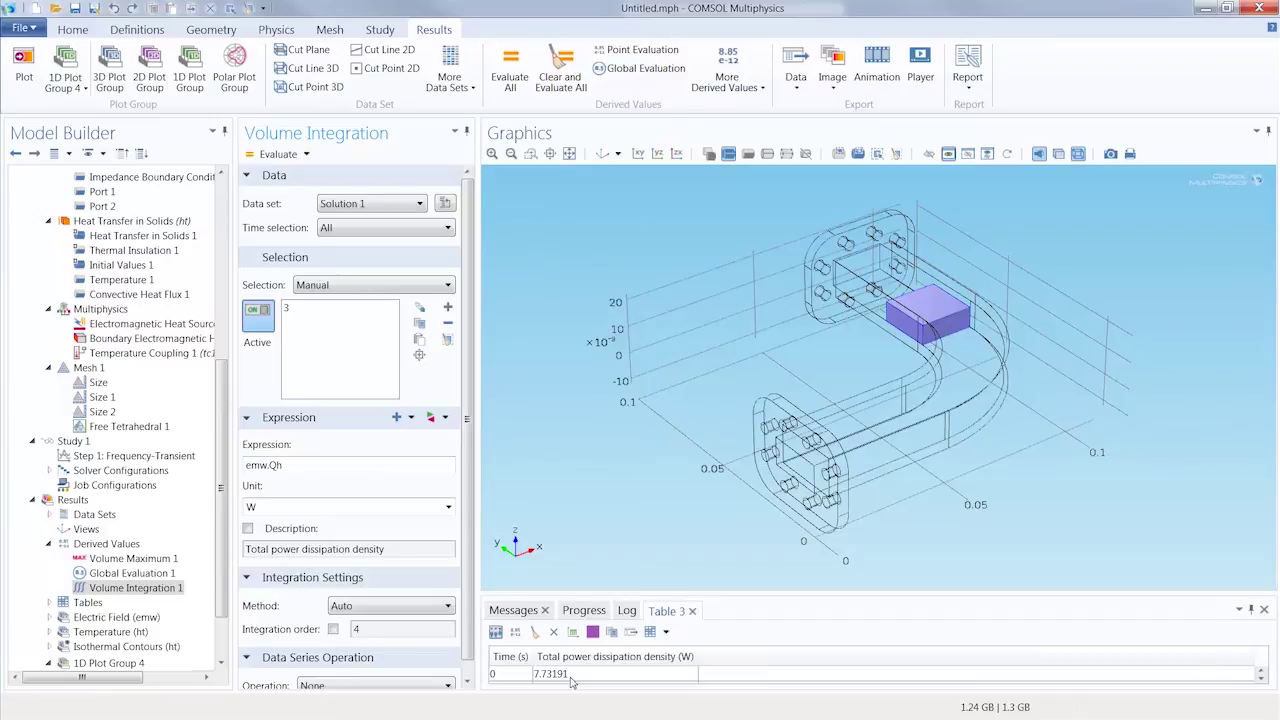
scroll(226, 588, "down", 2)
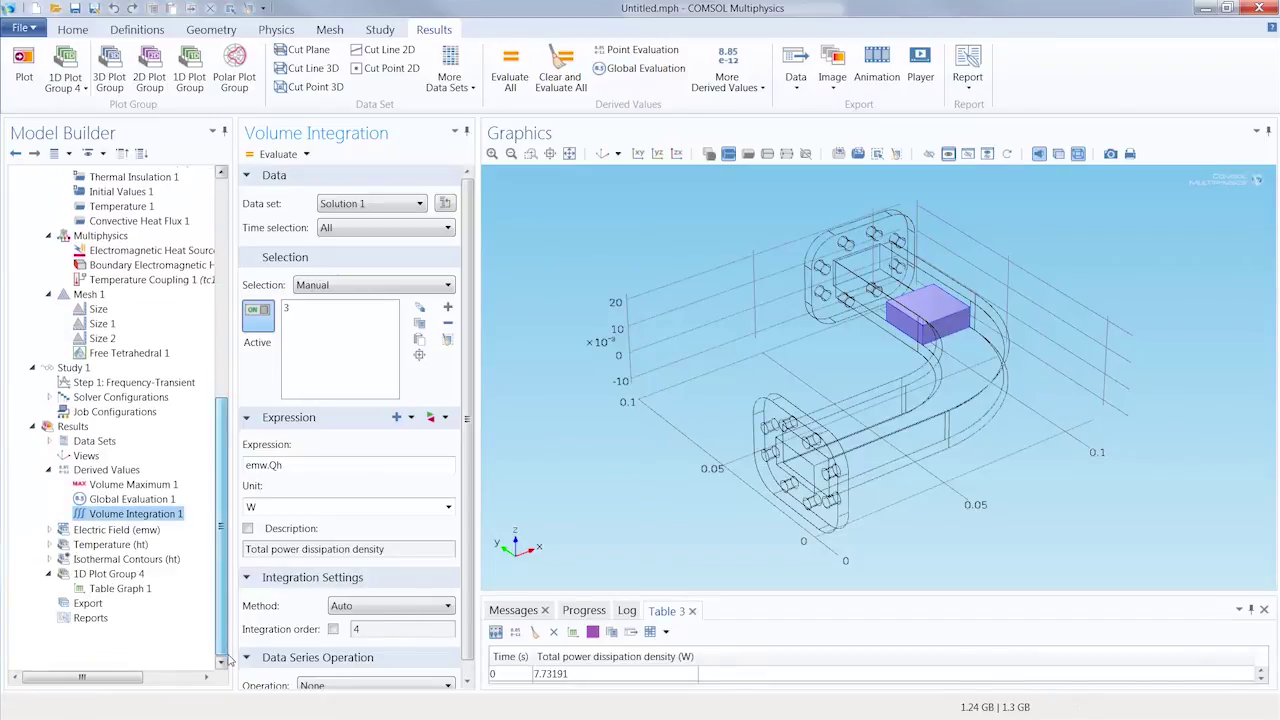
- Show the Temperature (ht) surface plot at 60 s, spanning 293 to 369 K
left_click(118, 589)
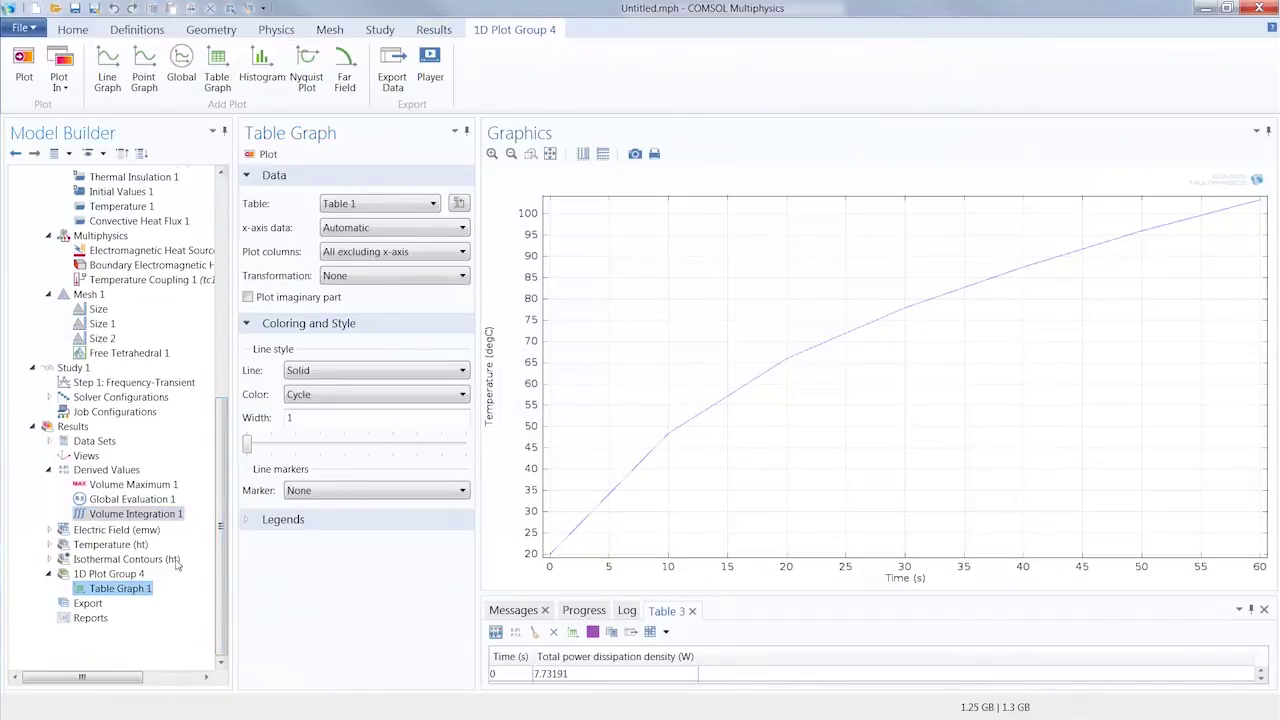
left_click(137, 546)
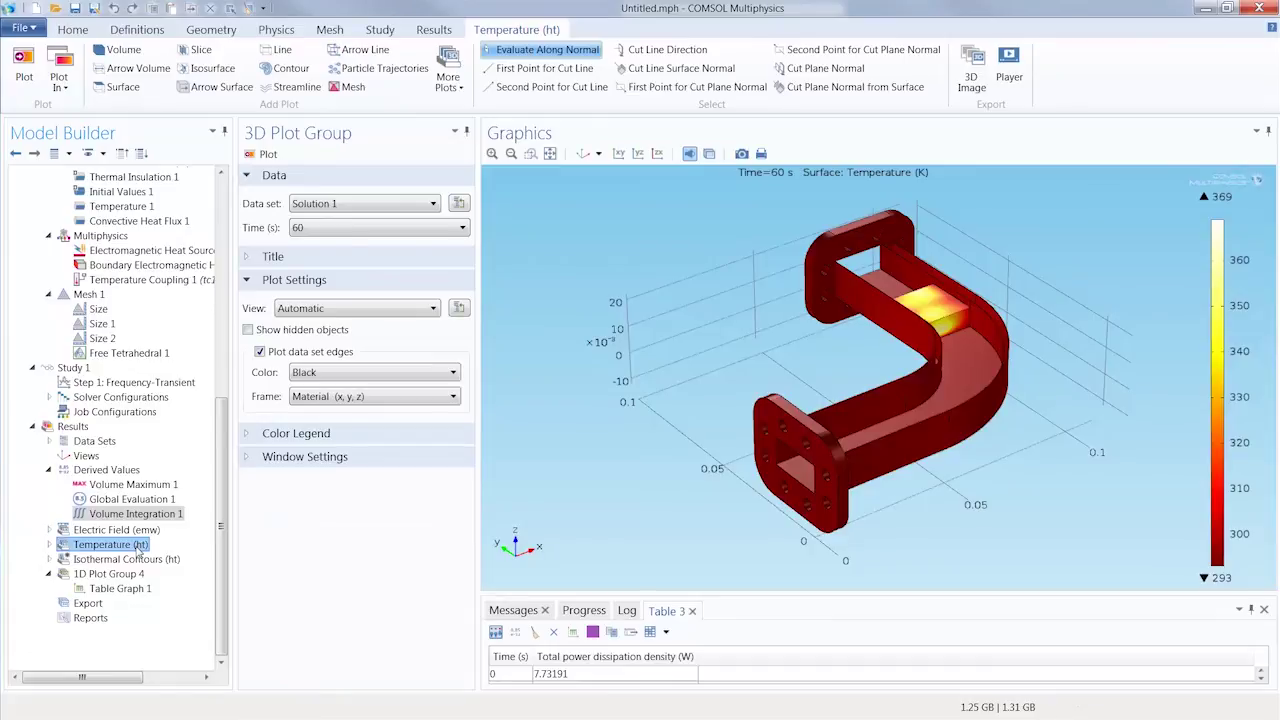